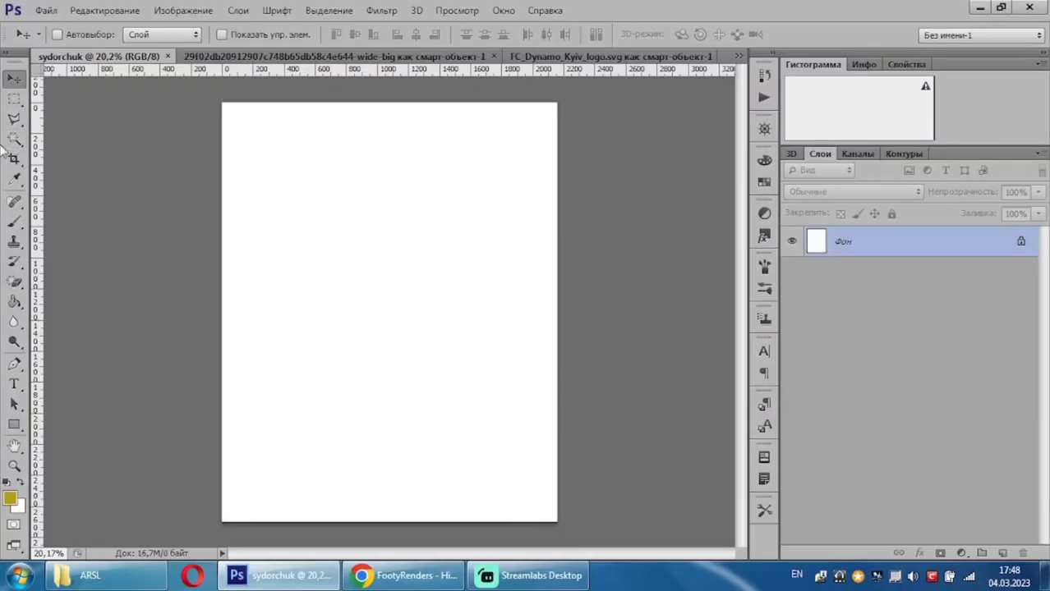
Draw a rectangle over the middle of the poster page and nudge it slightly up-left.
{"action": "left_click", "coordinate": [15, 426]}
{"action": "left_click_drag", "start_coordinate": [270, 151], "coordinate": [508, 444]}
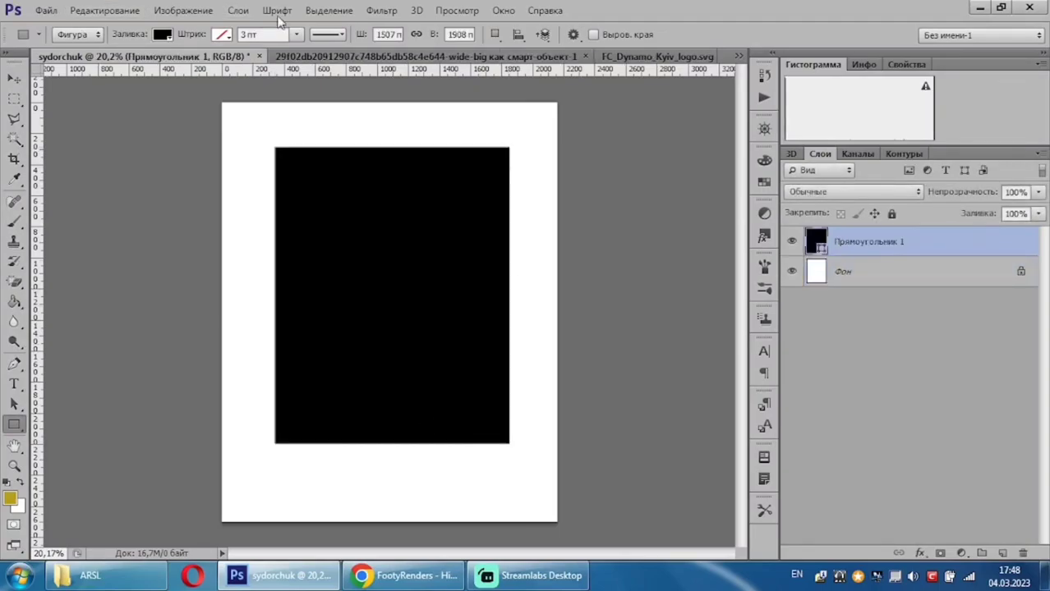
{"action": "left_click", "coordinate": [11, 78]}
{"action": "left_click_drag", "start_coordinate": [468, 279], "coordinate": [464, 276]}
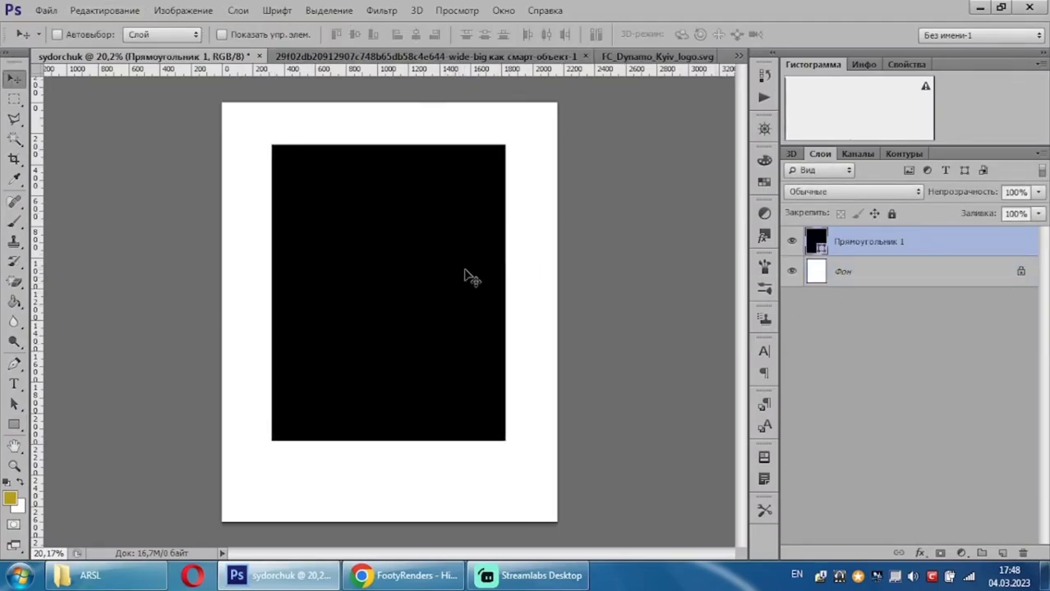
Fill the rectangle light grey (#e1e1e1) and shift it slightly upward on the page.
{"action": "double_click", "coordinate": [816, 240]}
{"action": "left_click_drag", "start_coordinate": [703, 270], "coordinate": [608, 268]}
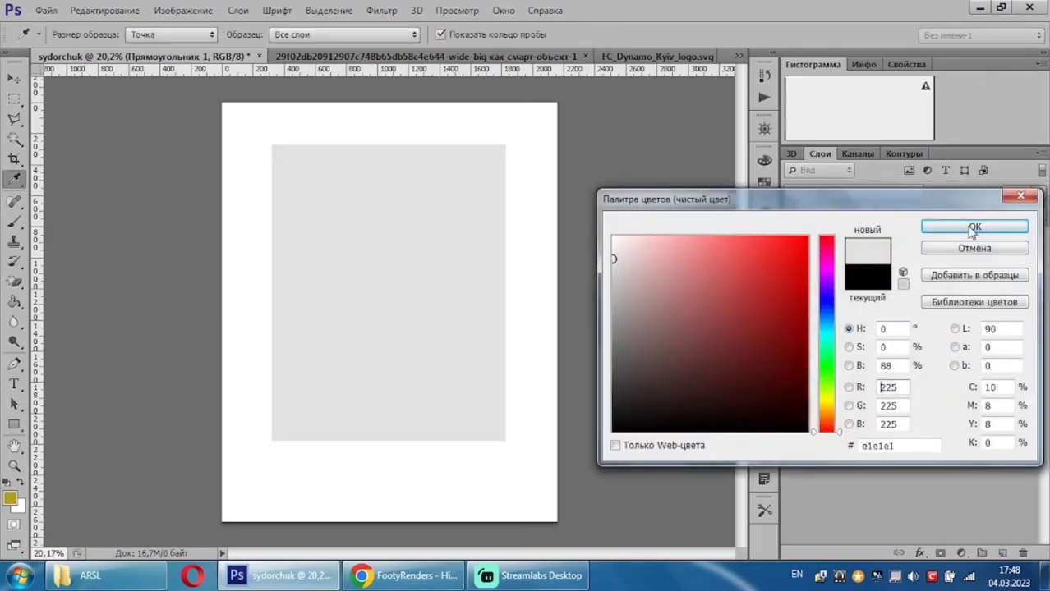
{"action": "left_click", "coordinate": [937, 227]}
{"action": "key", "text": "ctrl+t"}
{"action": "left_click", "coordinate": [772, 33]}
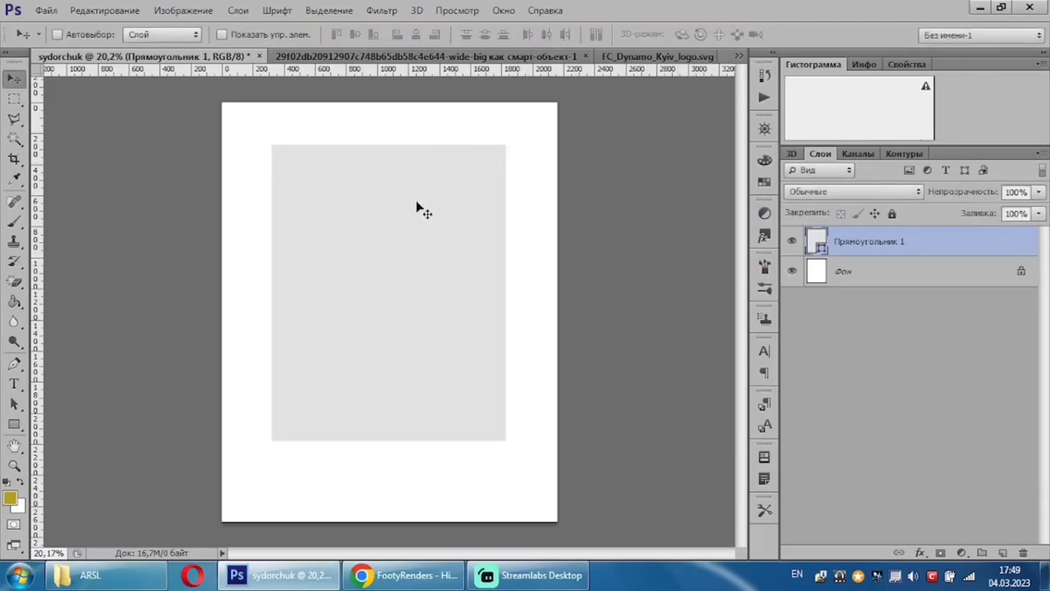
{"action": "left_click_drag", "start_coordinate": [417, 207], "coordinate": [416, 216]}
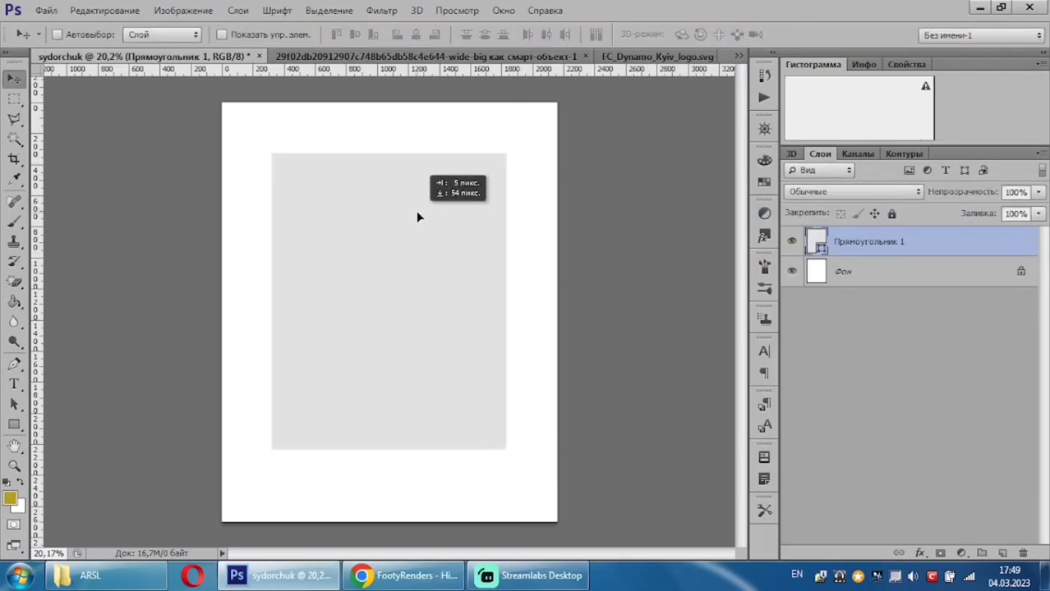
{"action": "key", "text": "shift+Up"}
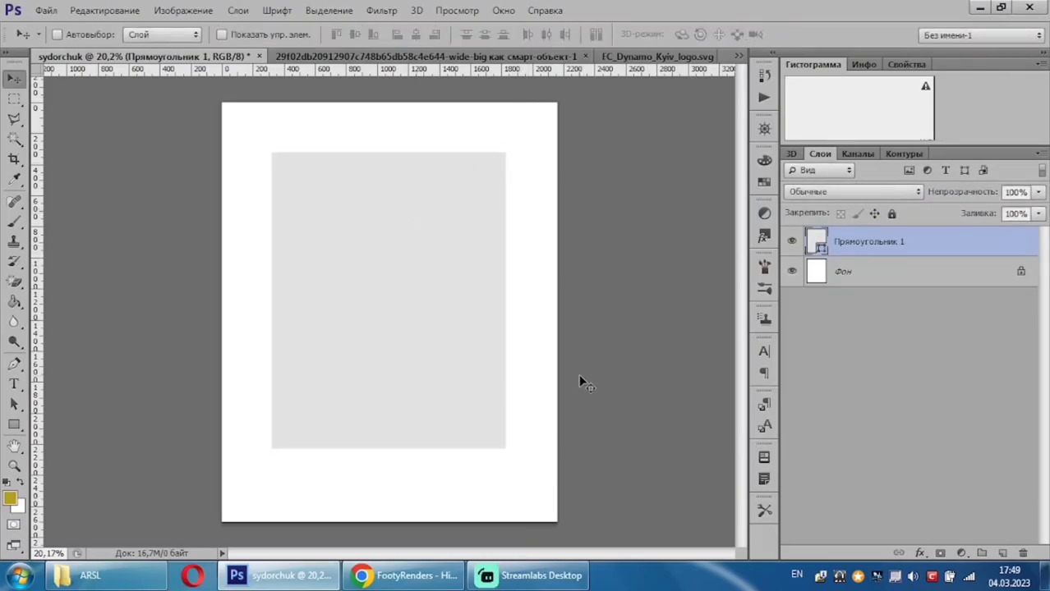
{"action": "key", "text": "shift+Up"}
Bring the stadium photo in, enlarge it, and clip it to the grey rectangle's lower part.
{"action": "left_click", "coordinate": [304, 63]}
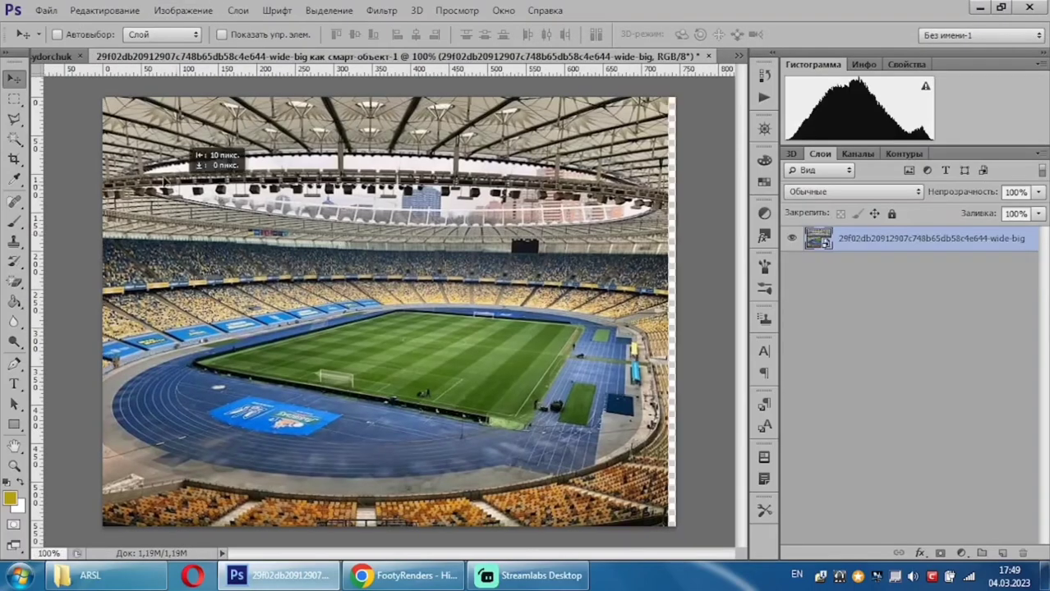
{"action": "left_click_drag", "start_coordinate": [394, 164], "coordinate": [357, 265]}
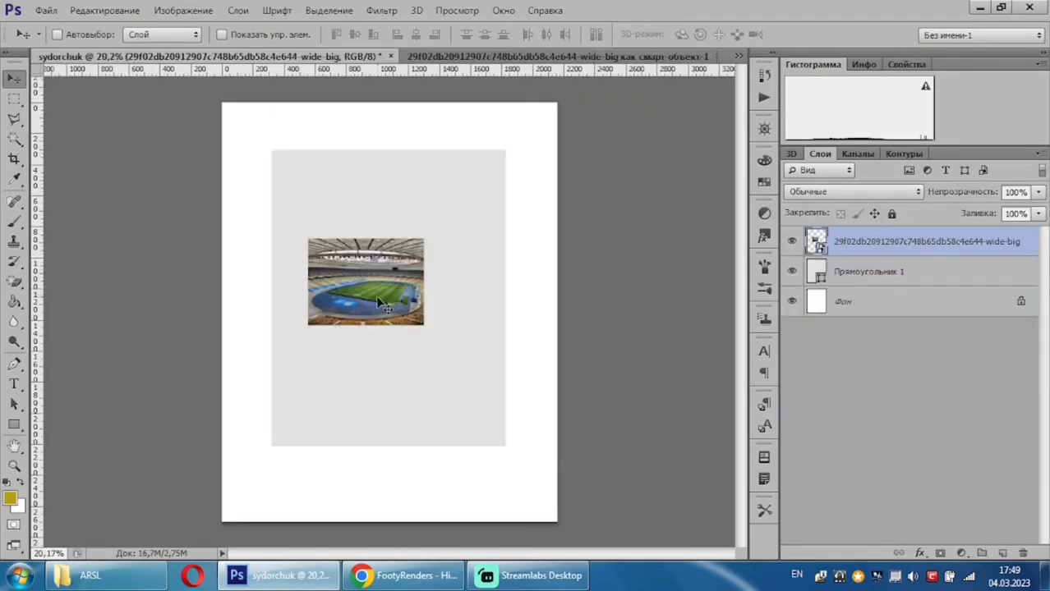
{"action": "key", "text": "ctrl+t"}
{"action": "mouse_move", "coordinate": [433, 322]}
{"action": "left_mouse_down"}
{"action": "mouse_move", "coordinate": [582, 468]}
{"action": "mouse_move", "coordinate": [596, 461]}
{"action": "left_mouse_up"}
{"action": "left_click_drag", "start_coordinate": [546, 308], "coordinate": [481, 327]}
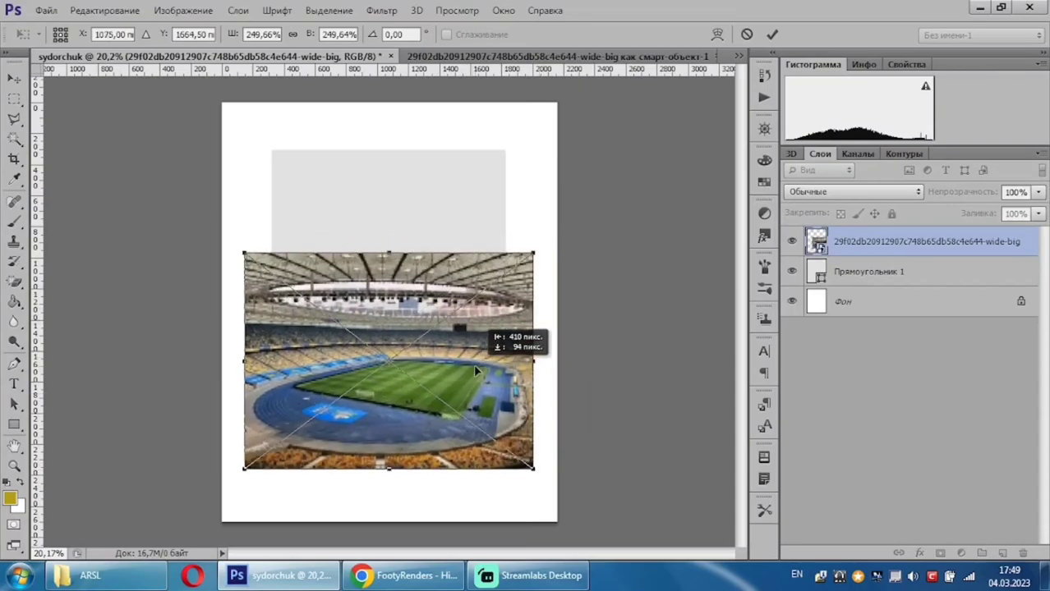
{"action": "left_click", "coordinate": [772, 33]}
{"action": "right_click", "coordinate": [887, 243]}
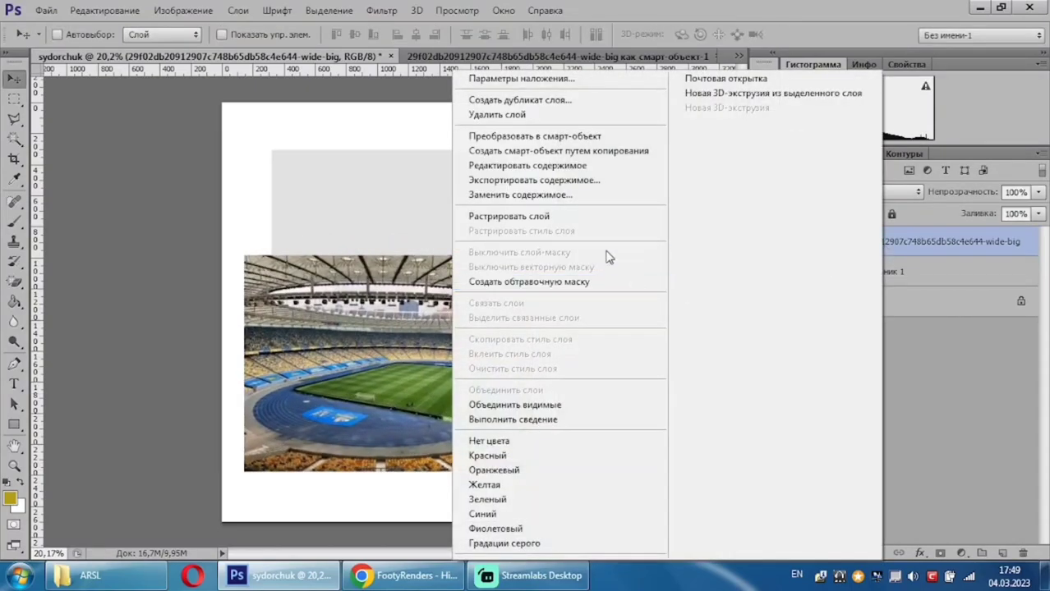
{"action": "left_click", "coordinate": [604, 281]}
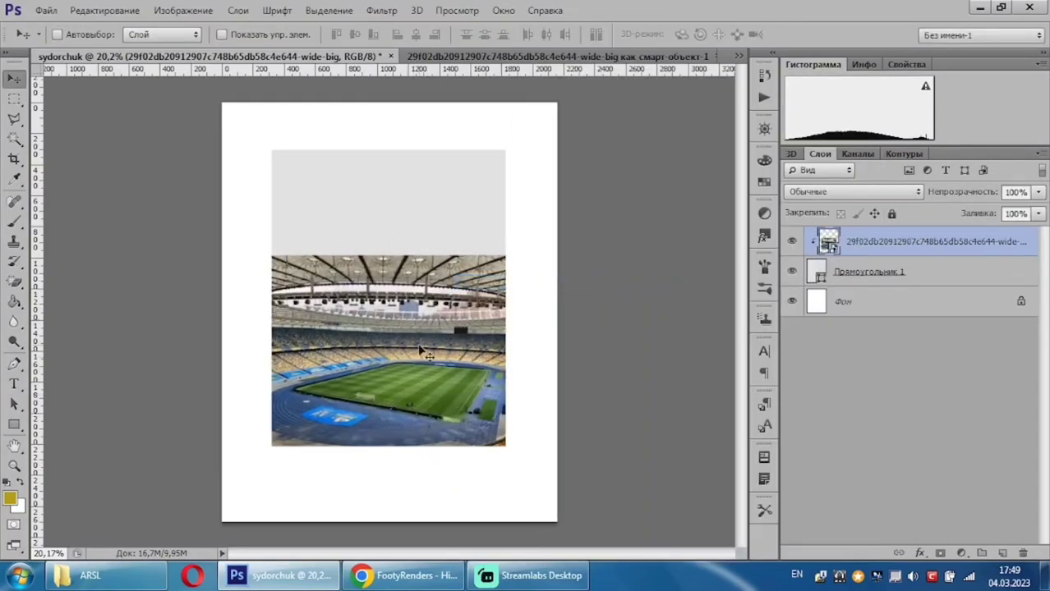
{"action": "left_click_drag", "start_coordinate": [421, 351], "coordinate": [420, 366]}
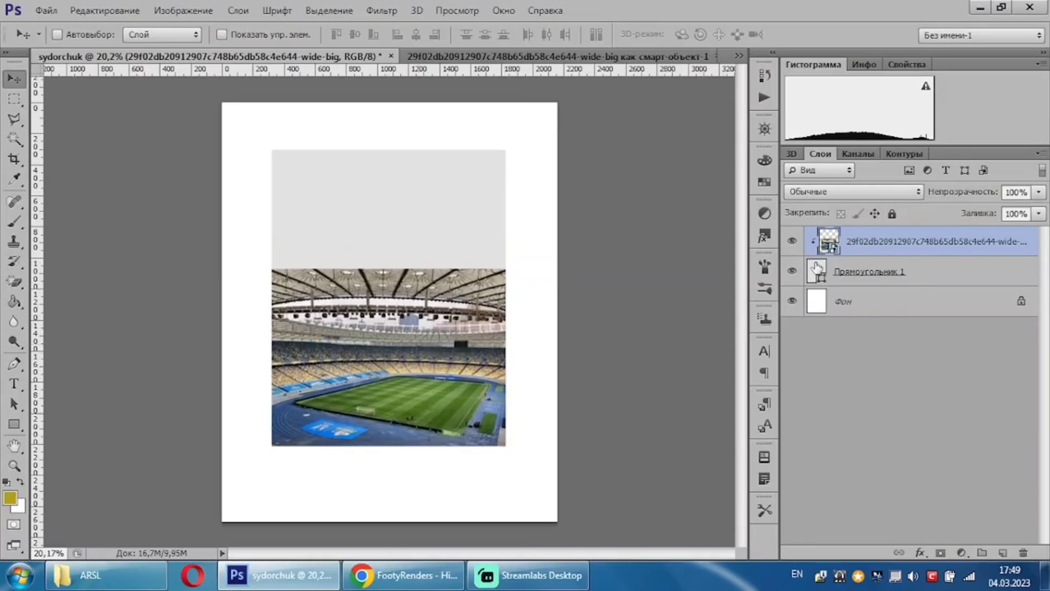
Brighten the stadium in Camera Raw (exposure +0.30, clarity +32) and convert it to a smart object.
{"action": "double_click", "coordinate": [827, 240]}
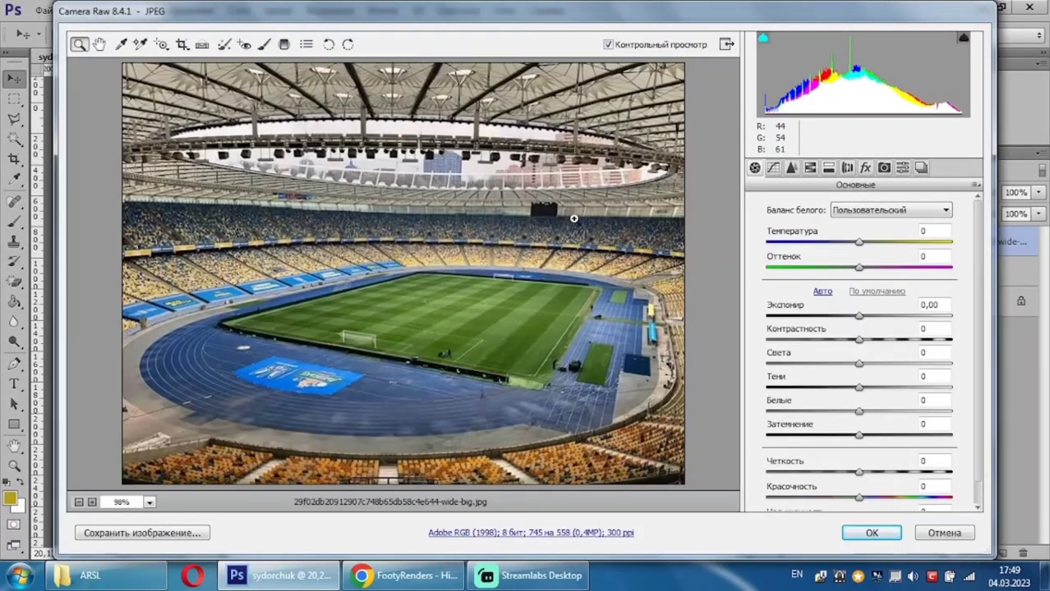
{"action": "mouse_move", "coordinate": [858, 316]}
{"action": "left_mouse_down"}
{"action": "mouse_move", "coordinate": [865, 340]}
{"action": "mouse_move", "coordinate": [814, 364]}
{"action": "mouse_move", "coordinate": [890, 388]}
{"action": "left_mouse_up"}
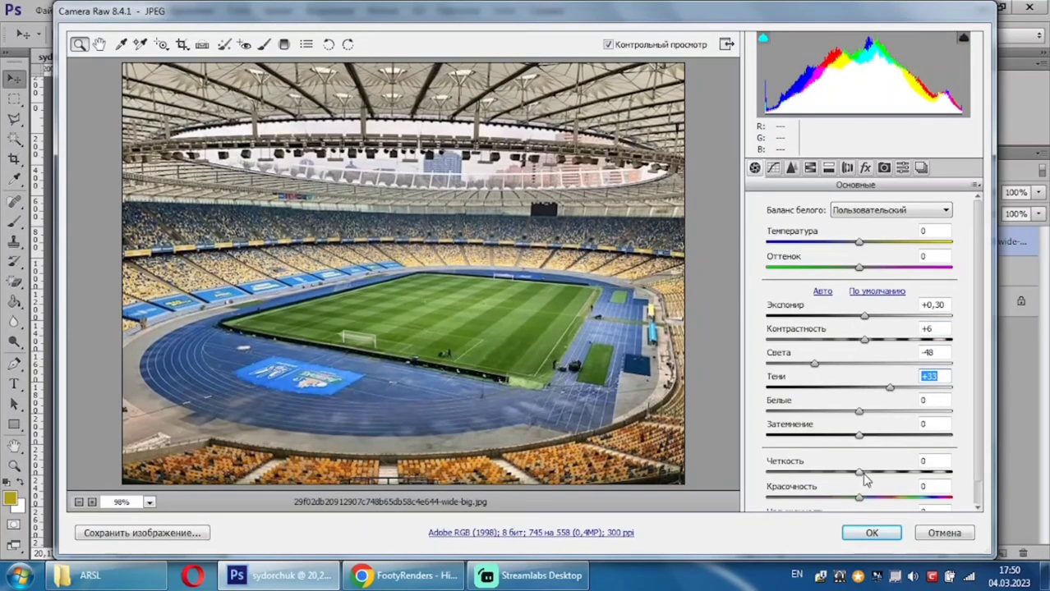
{"action": "left_click_drag", "start_coordinate": [859, 473], "coordinate": [887, 473]}
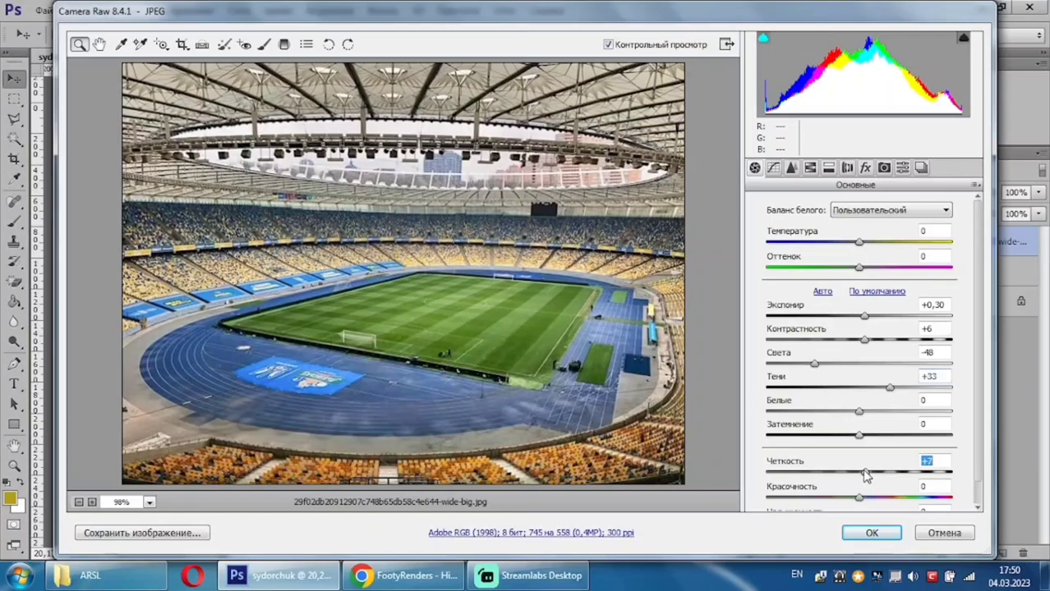
{"action": "left_click", "coordinate": [873, 534]}
{"action": "right_click", "coordinate": [940, 249]}
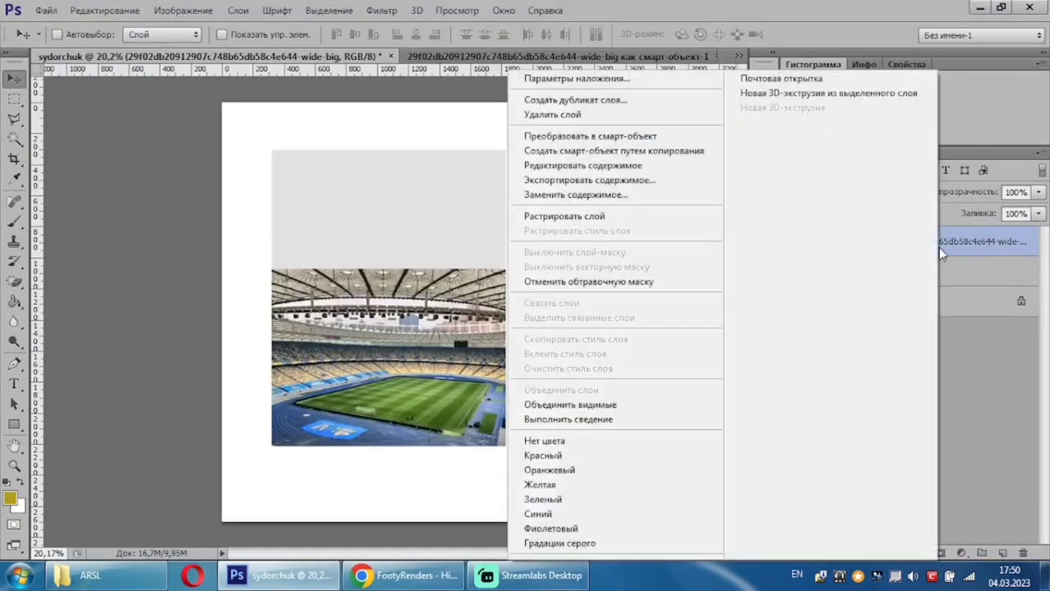
{"action": "left_click", "coordinate": [648, 136]}
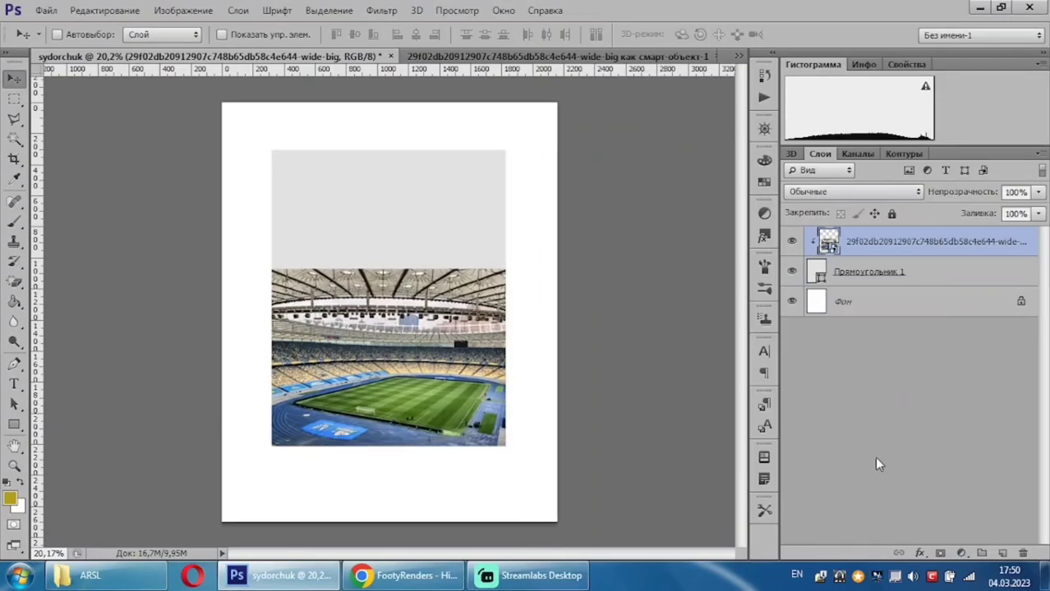
Bring the player photo into the poster and enlarge it to about 150%, up and left.
{"action": "left_click_drag", "start_coordinate": [386, 312], "coordinate": [394, 238]}
{"action": "key", "text": "ctrl+t"}
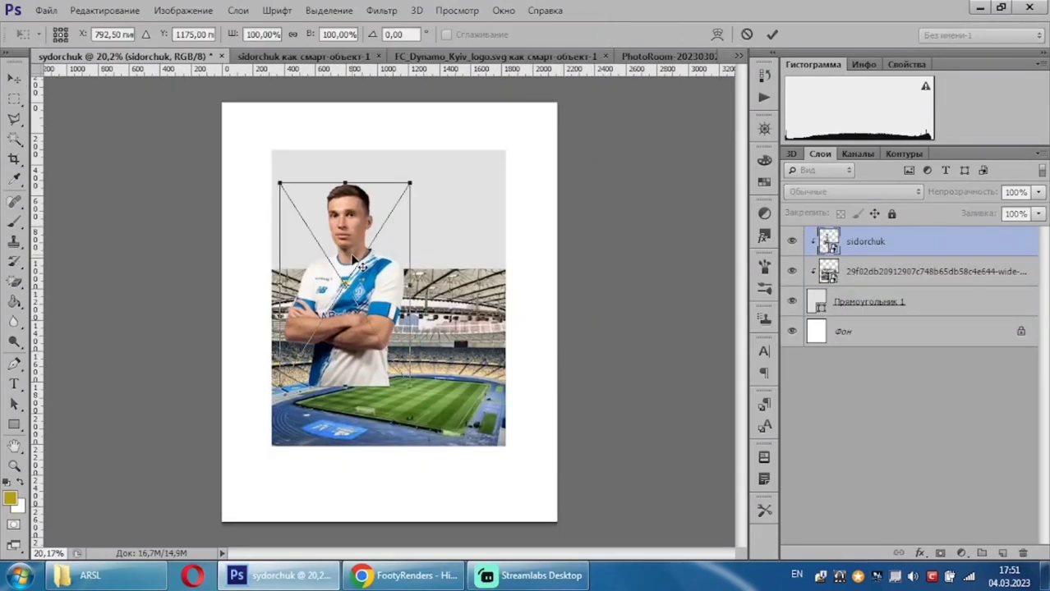
{"action": "left_click_drag", "start_coordinate": [409, 385], "coordinate": [473, 490]}
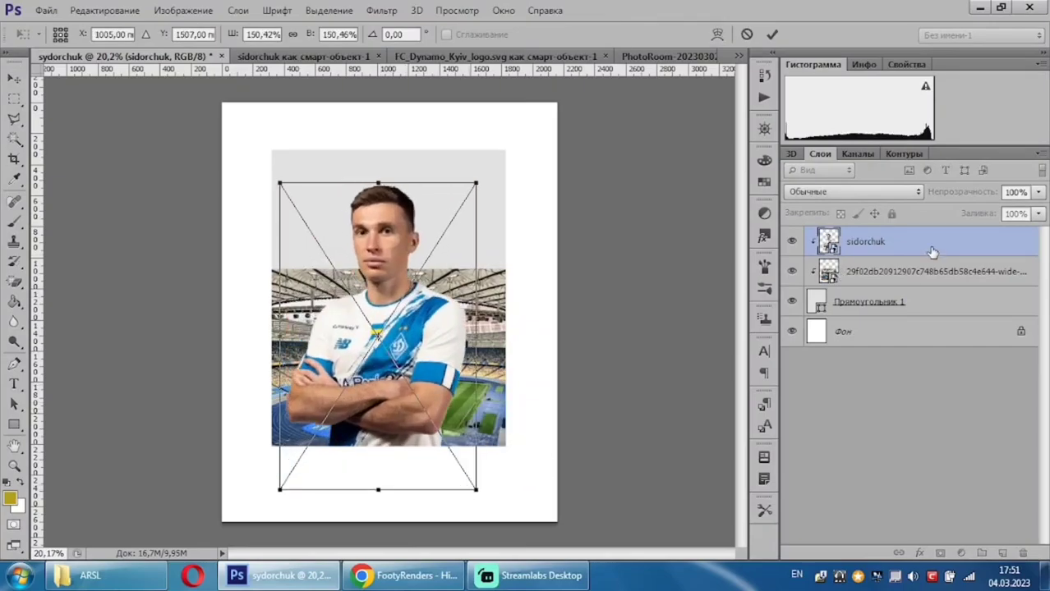
{"action": "left_click_drag", "start_coordinate": [432, 303], "coordinate": [396, 276]}
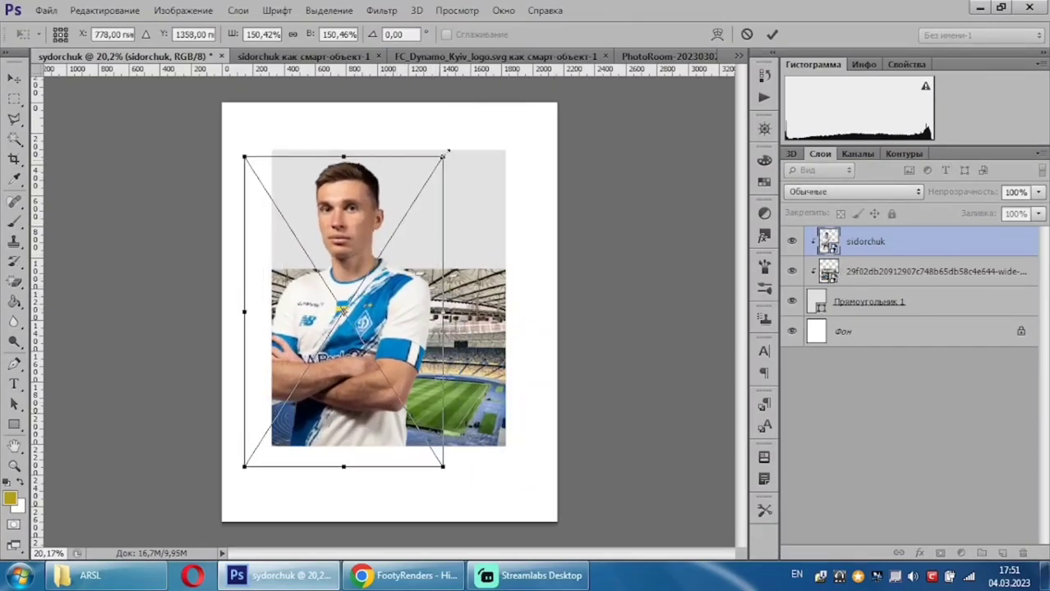
{"action": "left_click_drag", "start_coordinate": [447, 153], "coordinate": [468, 130]}
{"action": "key", "text": "Return"}
Clip the player to the grey rectangle and add a white layer mask.
{"action": "right_click", "coordinate": [962, 251]}
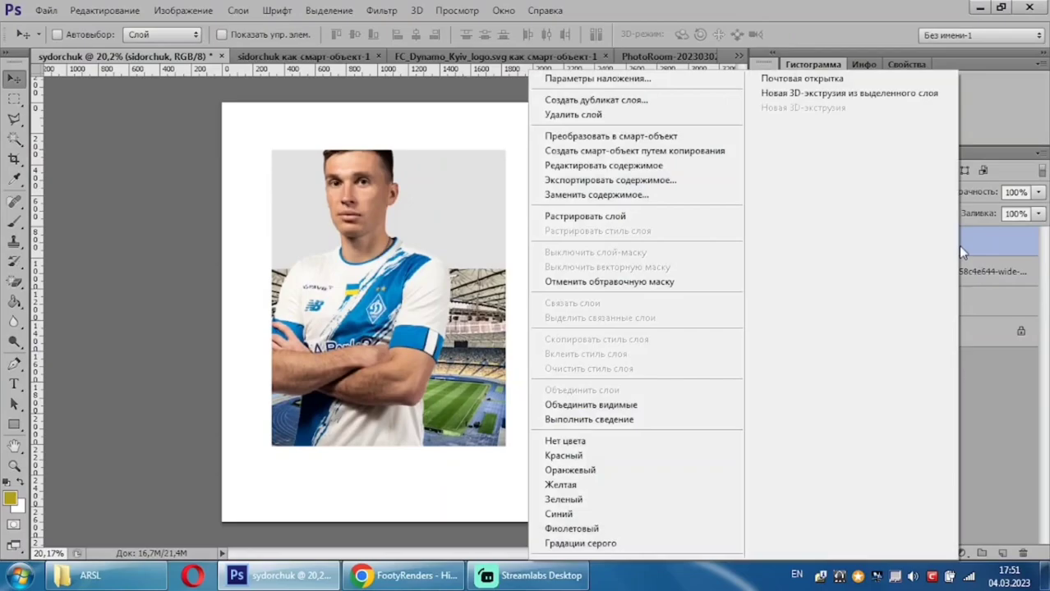
{"action": "left_click", "coordinate": [691, 282]}
{"action": "left_click_drag", "start_coordinate": [410, 322], "coordinate": [382, 326]}
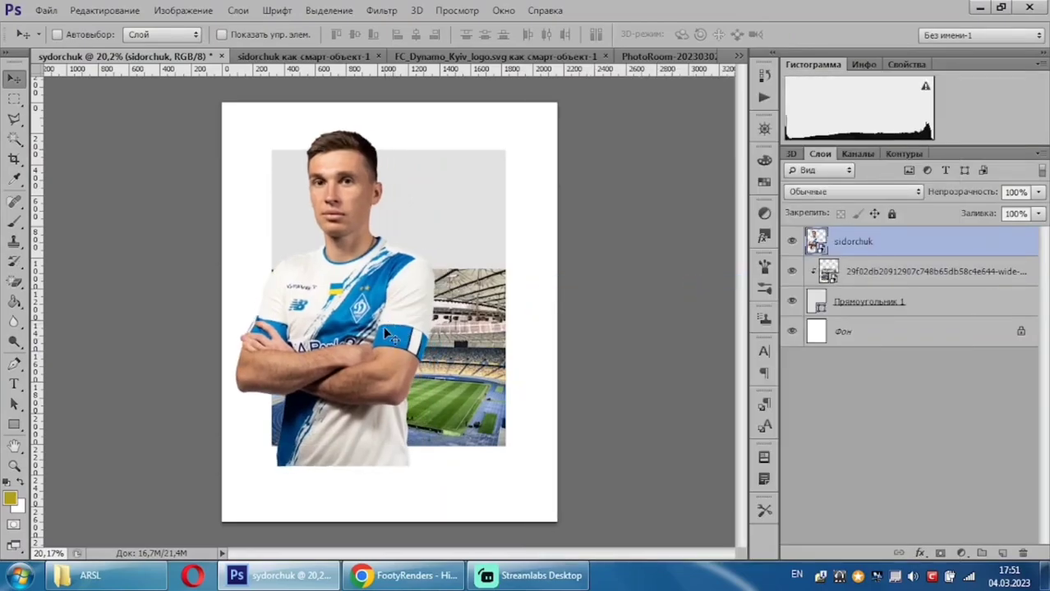
{"action": "right_click", "coordinate": [918, 257]}
{"action": "left_click", "coordinate": [596, 284]}
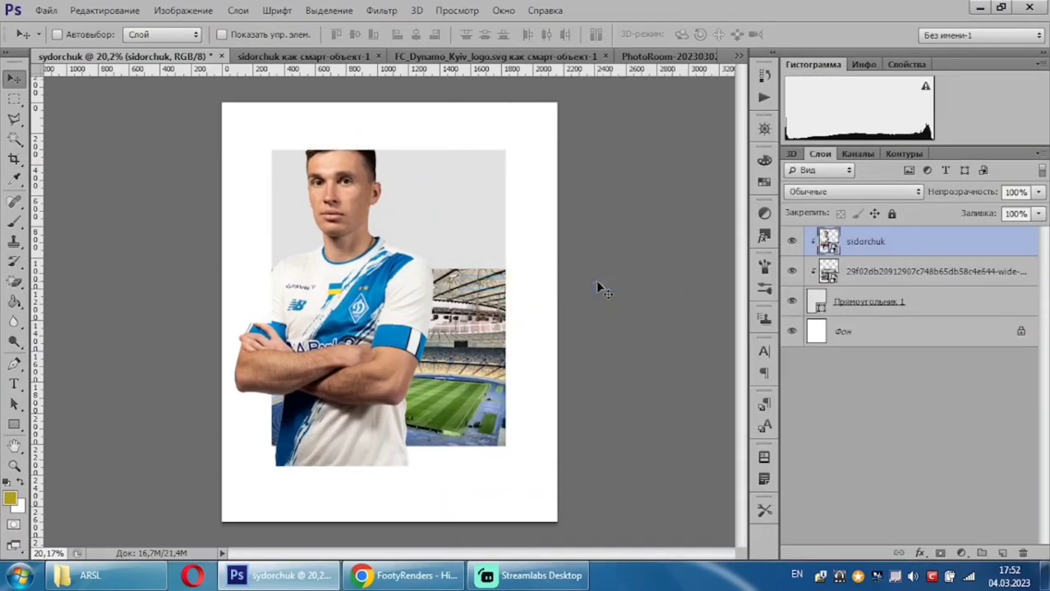
{"action": "left_click", "coordinate": [940, 553]}
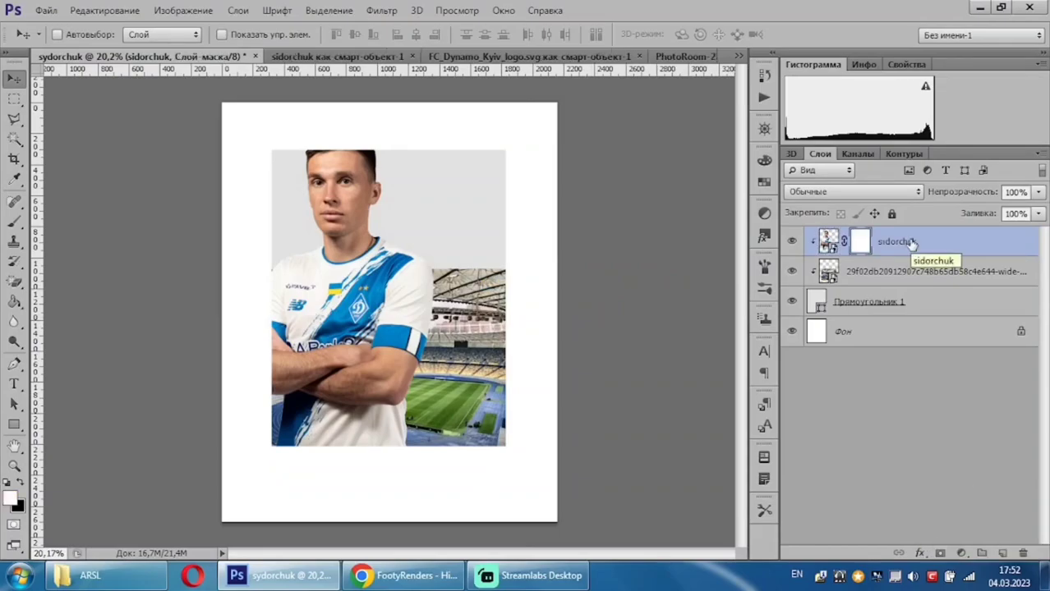
{"action": "left_click", "coordinate": [828, 241]}
{"action": "key", "text": "b"}
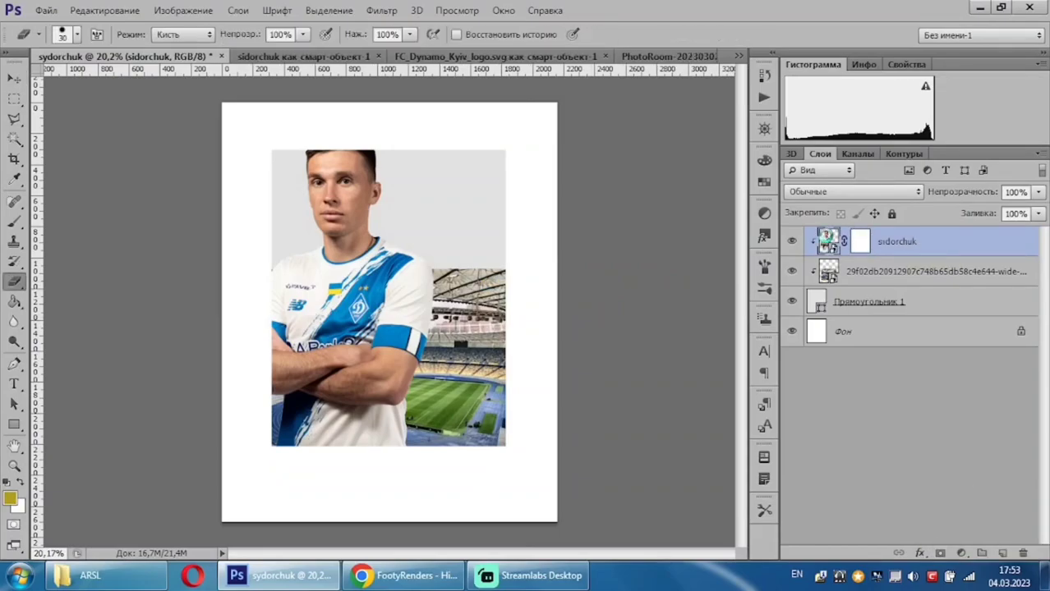
Brighten the player in Camera Raw with exposure +0.45 and highlights -20.
{"action": "key", "text": "ctrl+shift+a"}
{"action": "mouse_move", "coordinate": [860, 317]}
{"action": "left_mouse_down"}
{"action": "mouse_move", "coordinate": [869, 317]}
{"action": "mouse_move", "coordinate": [863, 339]}
{"action": "mouse_move", "coordinate": [829, 368]}
{"action": "left_mouse_up"}
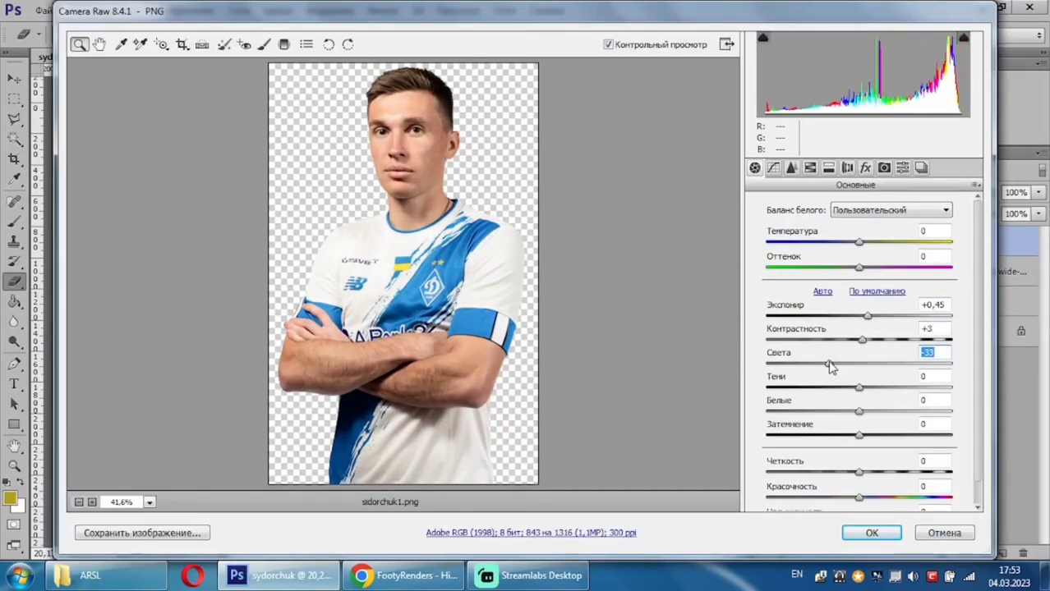
{"action": "left_click_drag", "start_coordinate": [830, 367], "coordinate": [878, 385]}
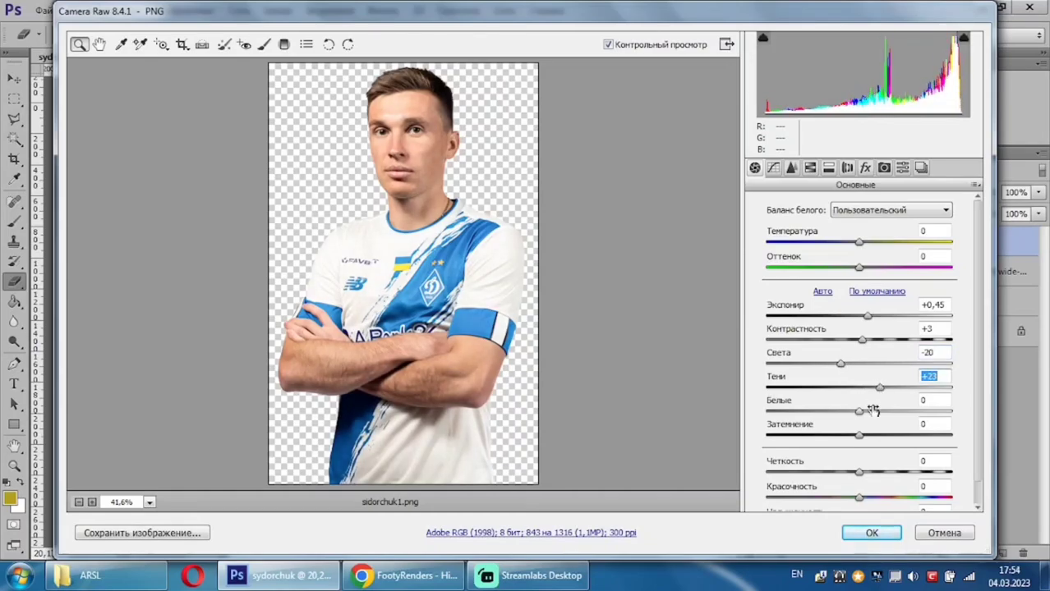
{"action": "left_click", "coordinate": [871, 533]}
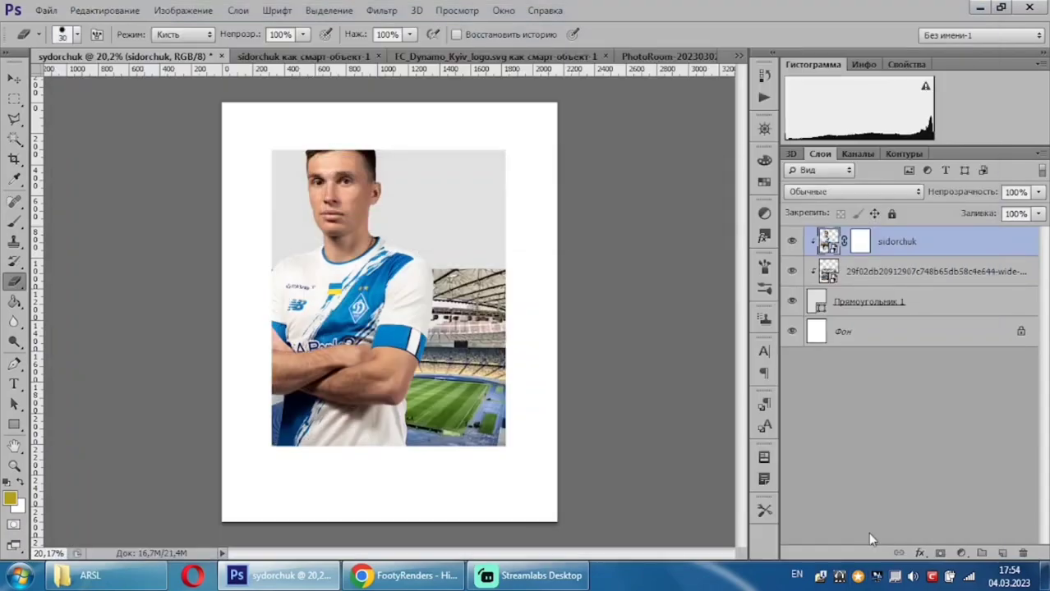
Duplicate the player layer unclipped and rasterize the copy.
{"action": "key", "text": "ctrl+j"}
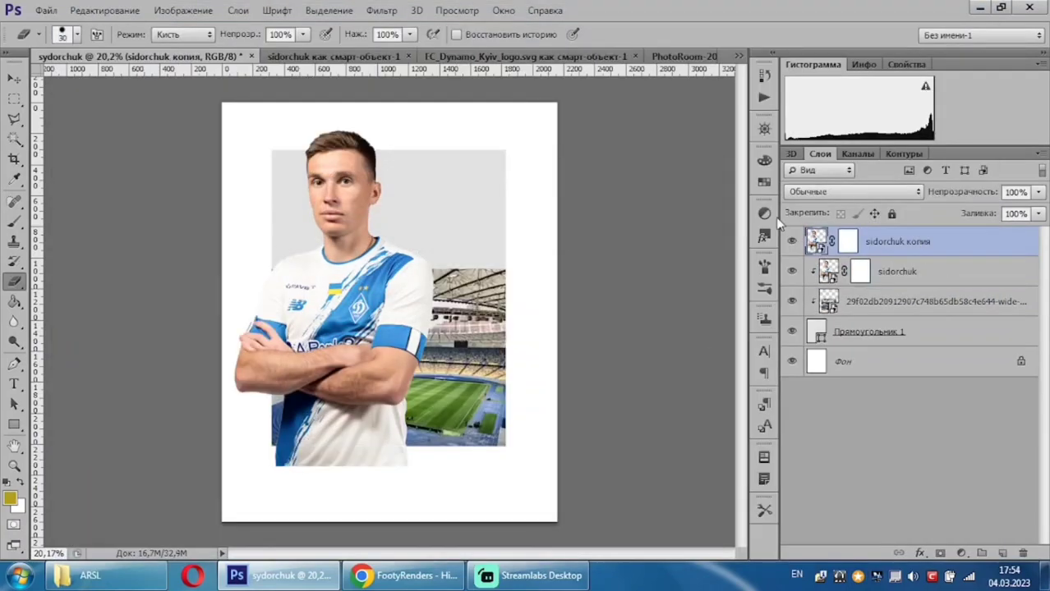
{"action": "left_click", "coordinate": [296, 311]}
{"action": "left_click", "coordinate": [438, 238]}
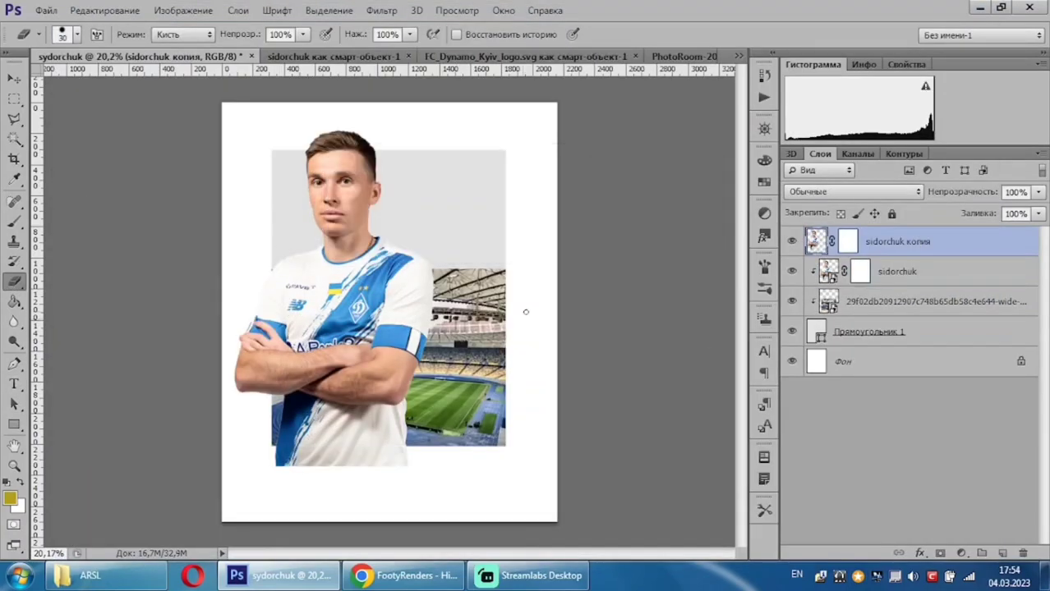
Erase the player copy below the frame's bottom edge with a 139 px, then 226 px eraser.
{"action": "left_click", "coordinate": [76, 35]}
{"action": "left_click", "coordinate": [78, 36]}
{"action": "left_click", "coordinate": [77, 35]}
{"action": "left_click_drag", "start_coordinate": [86, 81], "coordinate": [113, 82]}
{"action": "left_click", "coordinate": [78, 35]}
{"action": "mouse_move", "coordinate": [258, 420]}
{"action": "left_mouse_down"}
{"action": "mouse_move", "coordinate": [306, 448]}
{"action": "mouse_move", "coordinate": [428, 445]}
{"action": "mouse_move", "coordinate": [328, 467]}
{"action": "mouse_move", "coordinate": [282, 462]}
{"action": "left_mouse_up"}
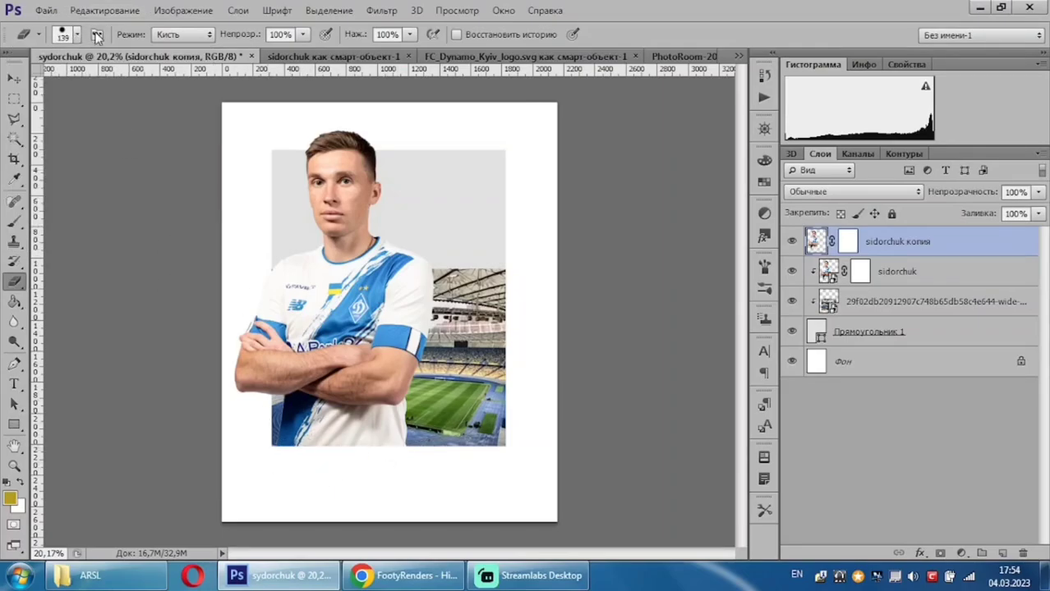
{"action": "left_click", "coordinate": [77, 35]}
{"action": "left_click_drag", "start_coordinate": [113, 81], "coordinate": [137, 82]}
{"action": "left_click", "coordinate": [365, 488]}
Bring the PhotoRoom player photo in, enlarged to about 376%, beside the first player.
{"action": "left_click", "coordinate": [682, 56]}
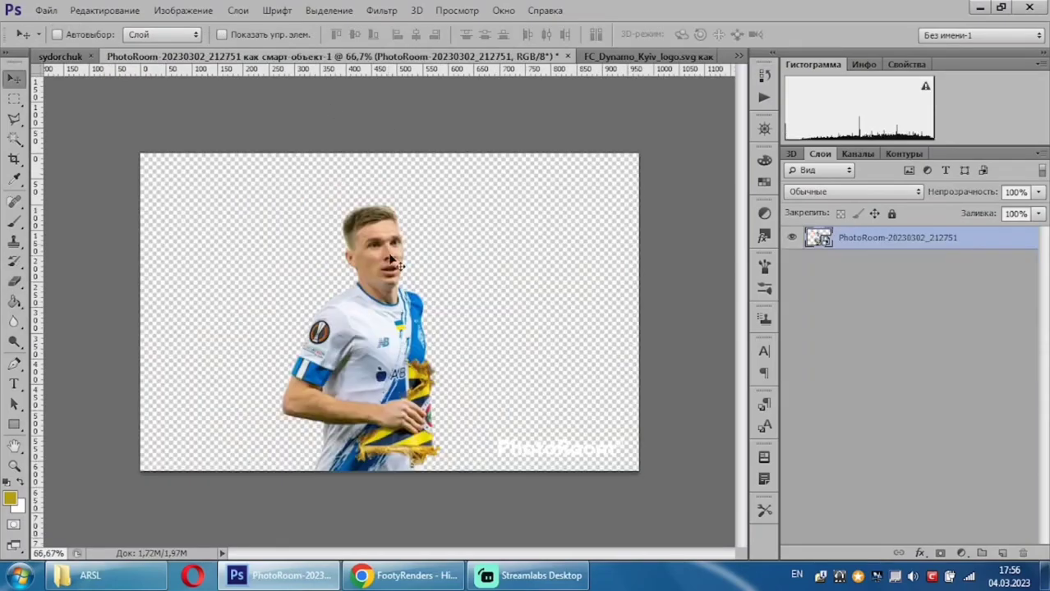
{"action": "left_click_drag", "start_coordinate": [392, 260], "coordinate": [460, 329]}
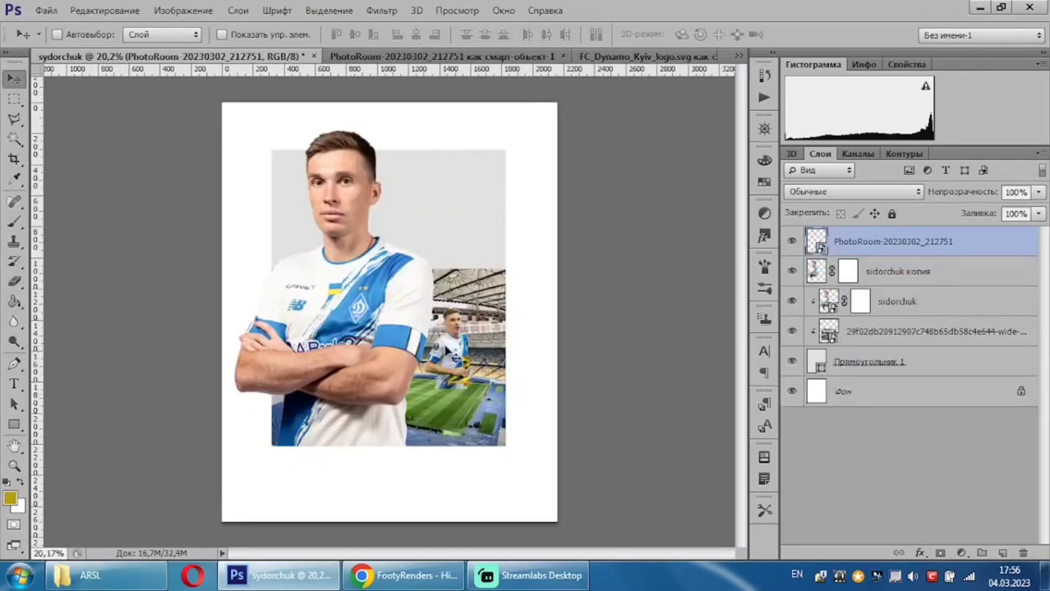
{"action": "key", "text": "ctrl+t"}
{"action": "left_click_drag", "start_coordinate": [539, 290], "coordinate": [703, 176]}
{"action": "left_click_drag", "start_coordinate": [656, 308], "coordinate": [526, 390]}
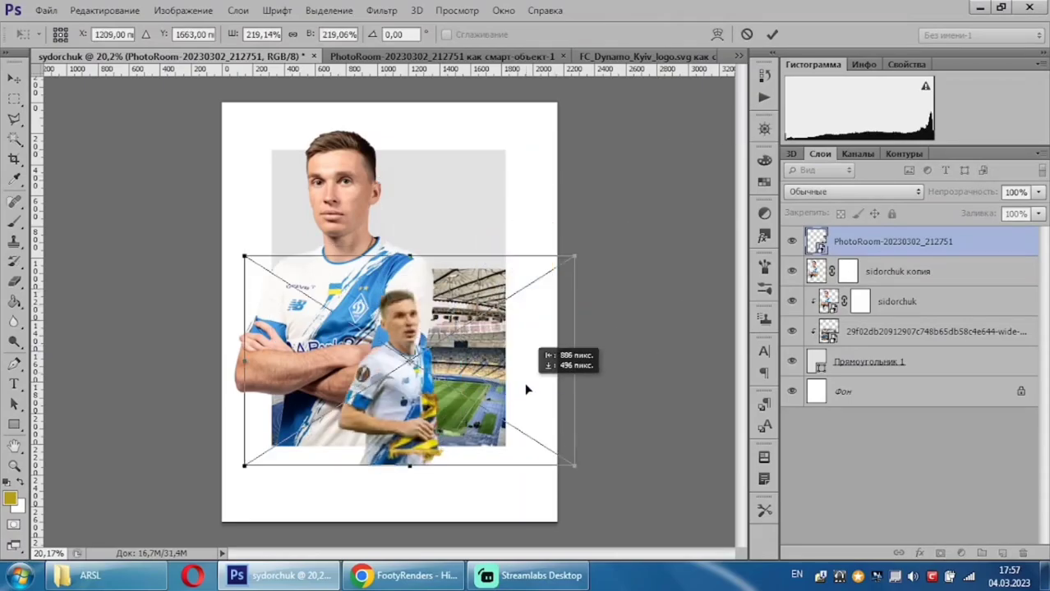
{"action": "left_click_drag", "start_coordinate": [574, 256], "coordinate": [771, 126]}
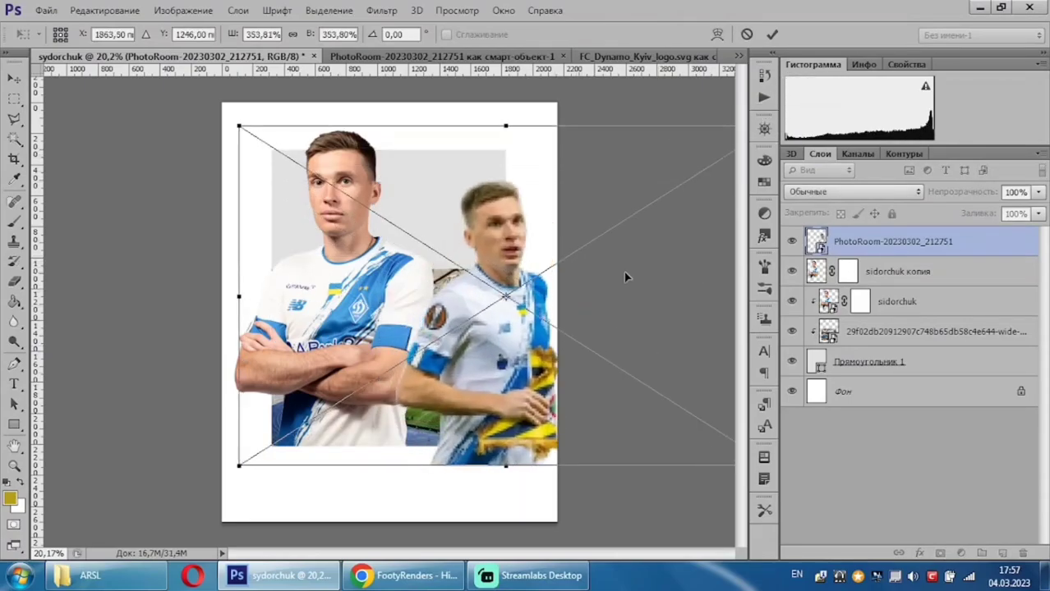
{"action": "left_click_drag", "start_coordinate": [625, 277], "coordinate": [587, 267]}
{"action": "left_click_drag", "start_coordinate": [500, 385], "coordinate": [457, 374]}
{"action": "left_click", "coordinate": [772, 34]}
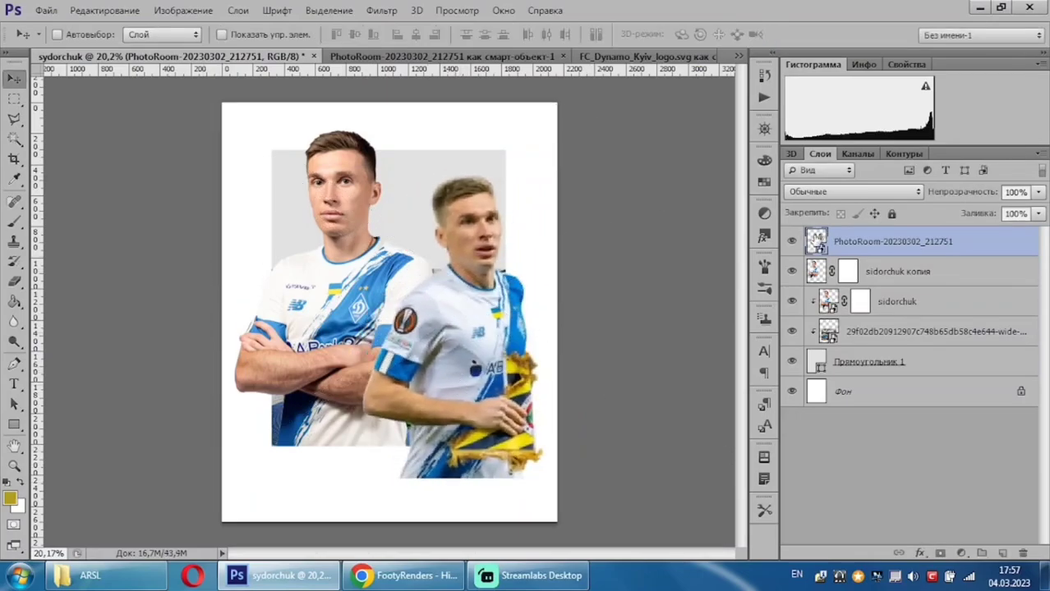
In Camera Raw, set exposure +0.55, contrast +6, highlights -70, lower shadows and clarity +6.
{"action": "double_click", "coordinate": [816, 239]}
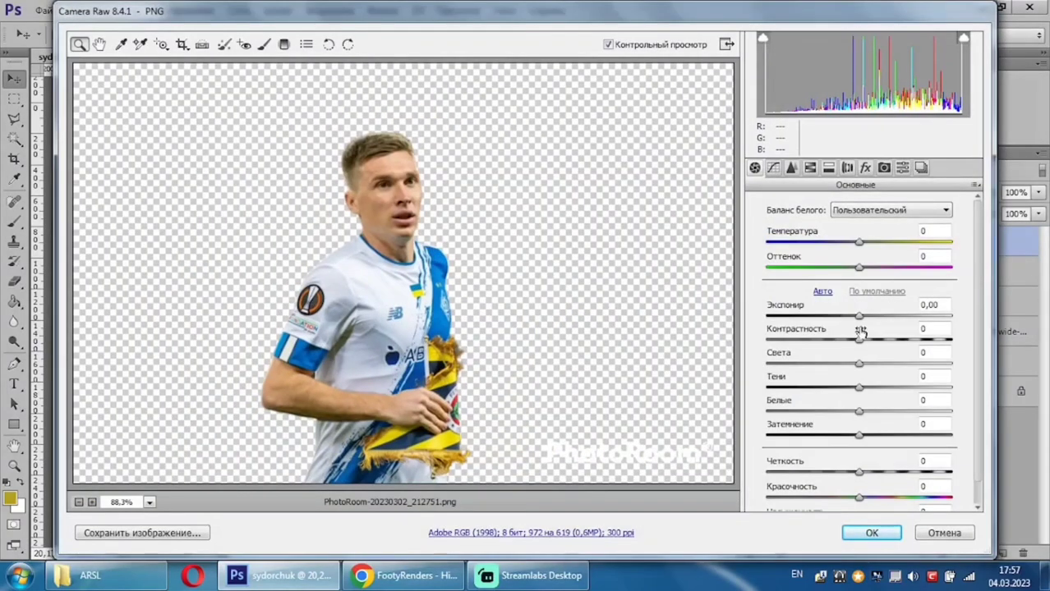
{"action": "left_click_drag", "start_coordinate": [859, 316], "coordinate": [871, 318]}
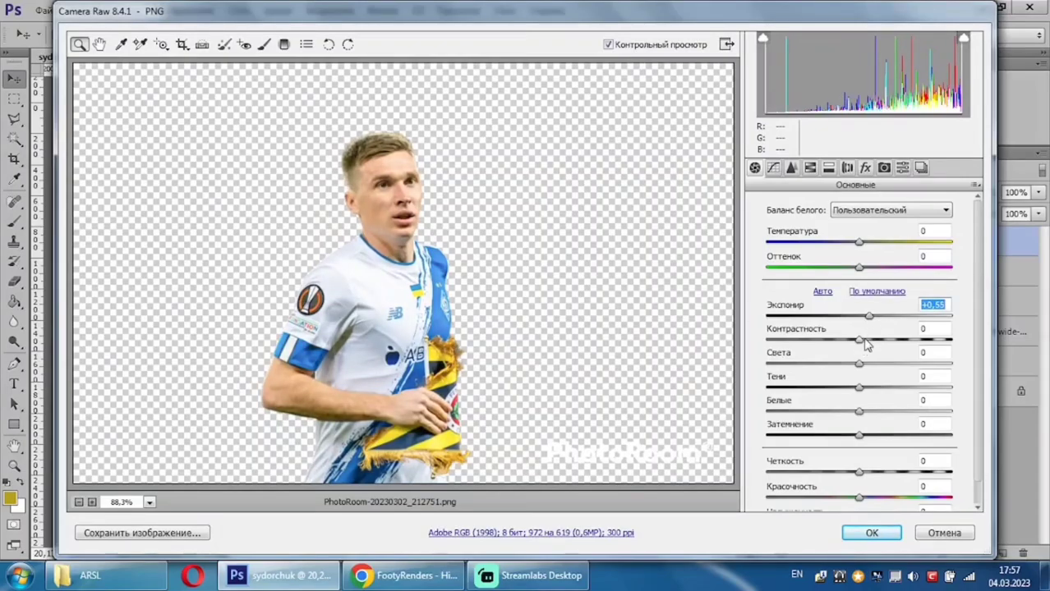
{"action": "left_click", "coordinate": [863, 340]}
{"action": "left_click_drag", "start_coordinate": [859, 364], "coordinate": [794, 364]}
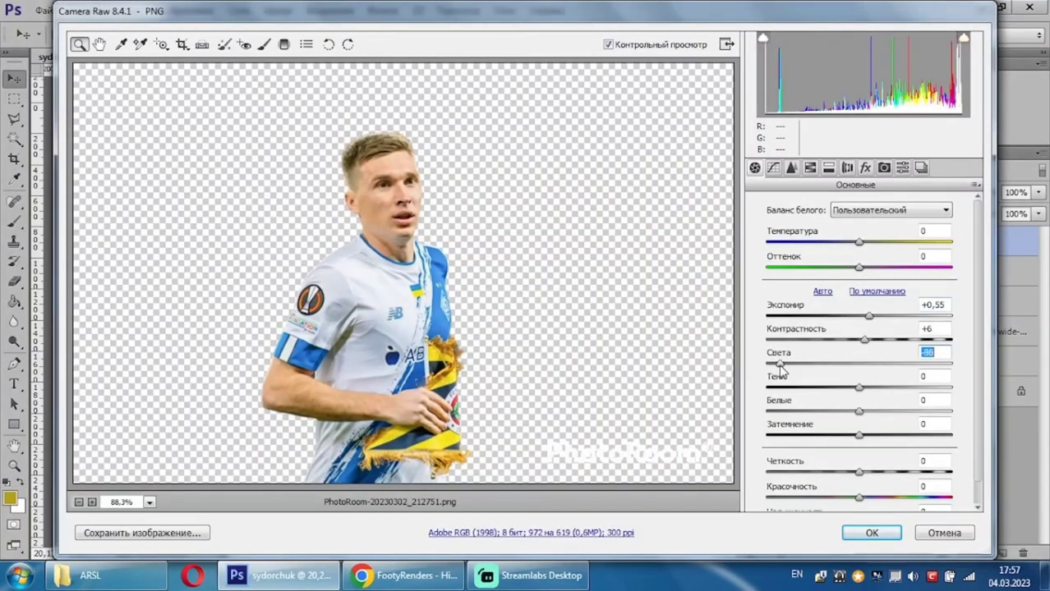
{"action": "mouse_move", "coordinate": [859, 387]}
{"action": "left_mouse_down"}
{"action": "mouse_move", "coordinate": [880, 388]}
{"action": "mouse_move", "coordinate": [836, 387]}
{"action": "left_mouse_up"}
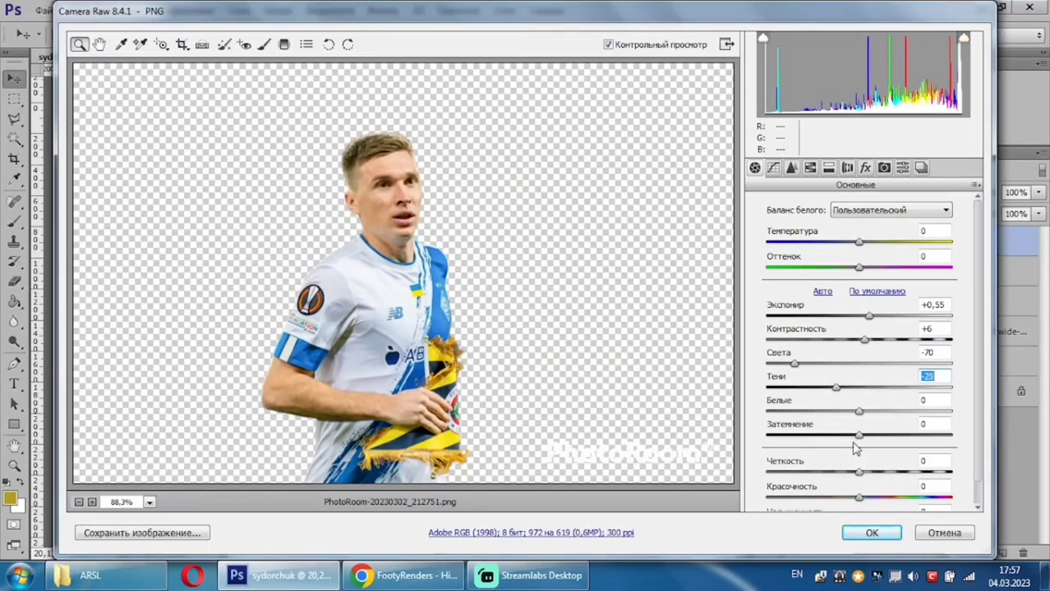
{"action": "left_click_drag", "start_coordinate": [860, 473], "coordinate": [867, 475]}
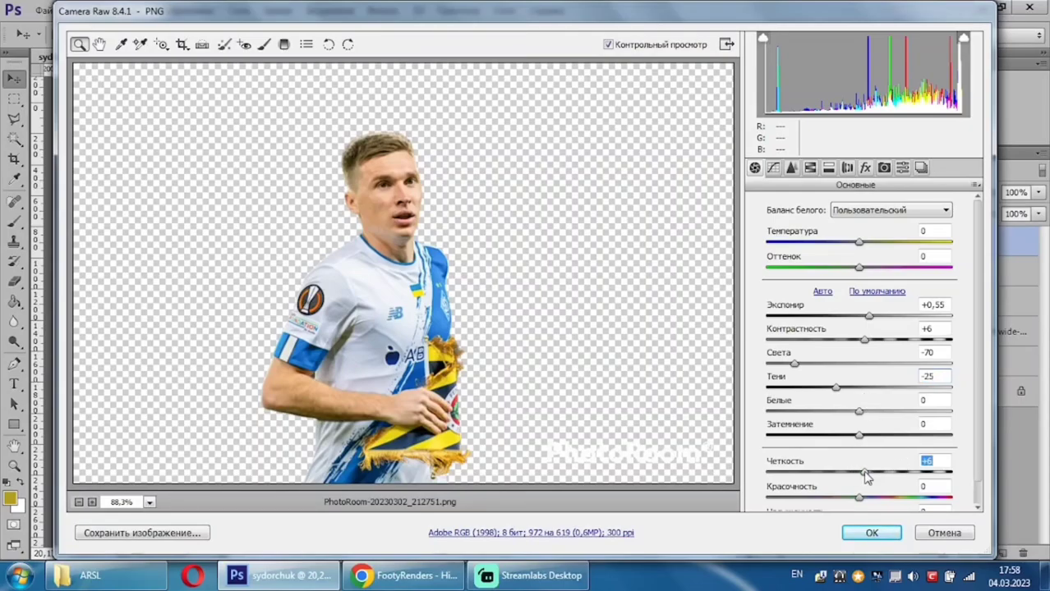
{"action": "left_click", "coordinate": [872, 533]}
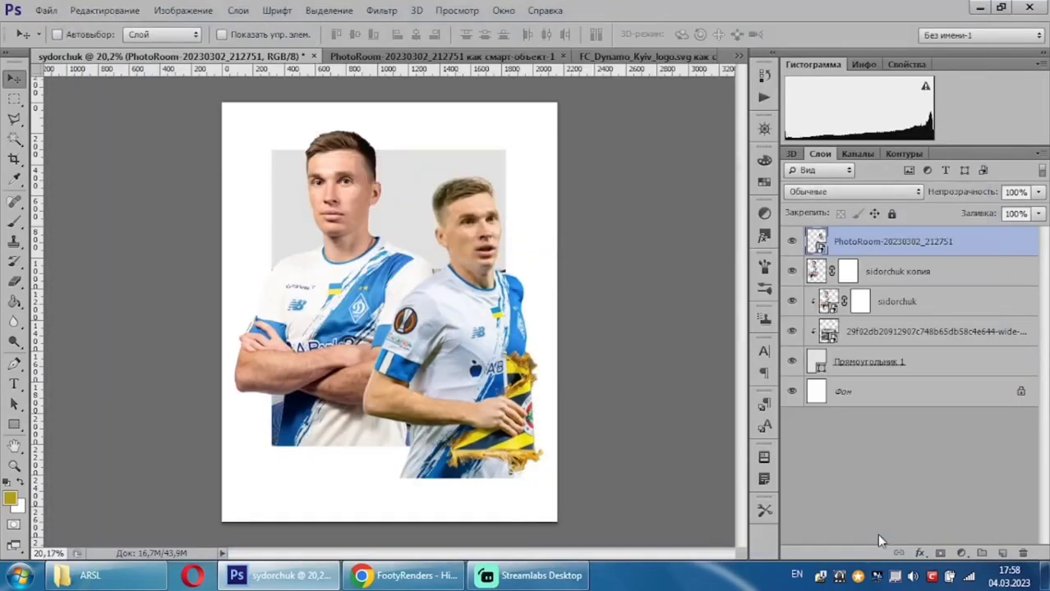
Nudge the second player left, then bring the running player in as layer sid3.
{"action": "left_click_drag", "start_coordinate": [542, 357], "coordinate": [480, 355]}
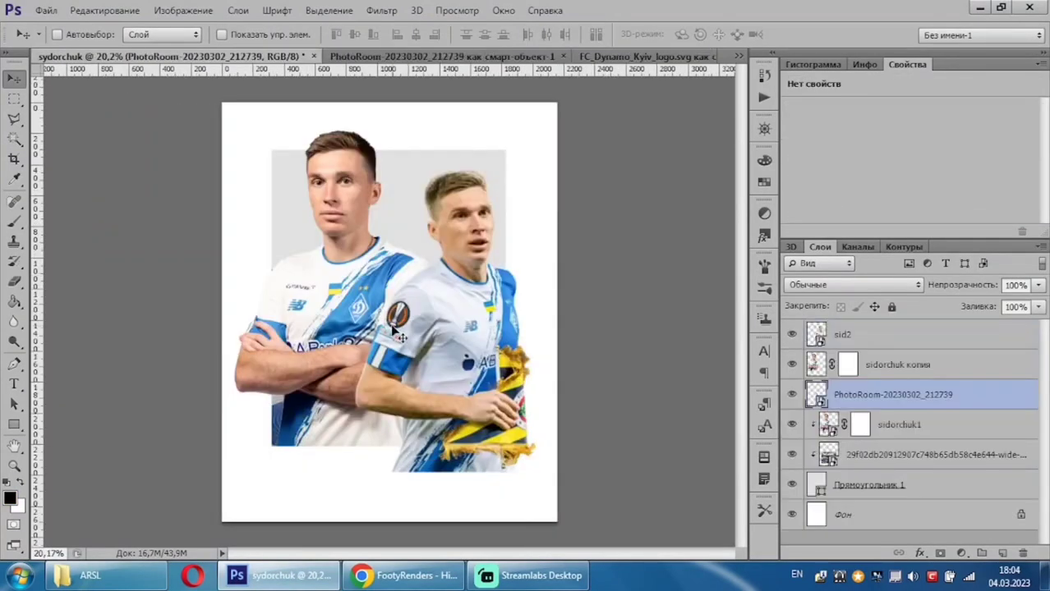
{"action": "left_click_drag", "start_coordinate": [893, 394], "coordinate": [879, 329]}
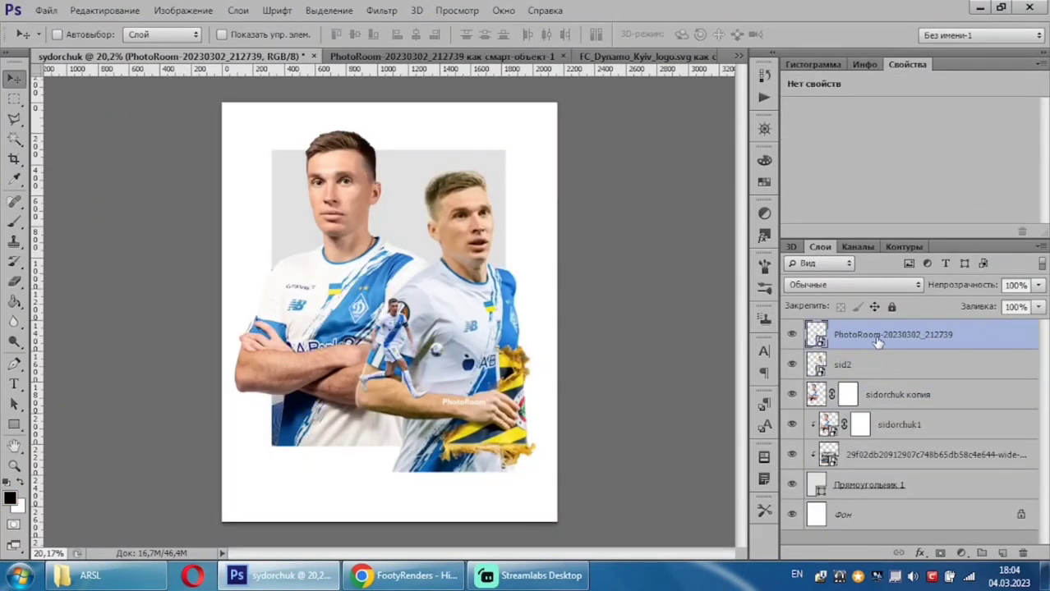
{"action": "double_click", "coordinate": [870, 334]}
{"action": "type", "text": "sid3"}
{"action": "key", "text": "Return"}
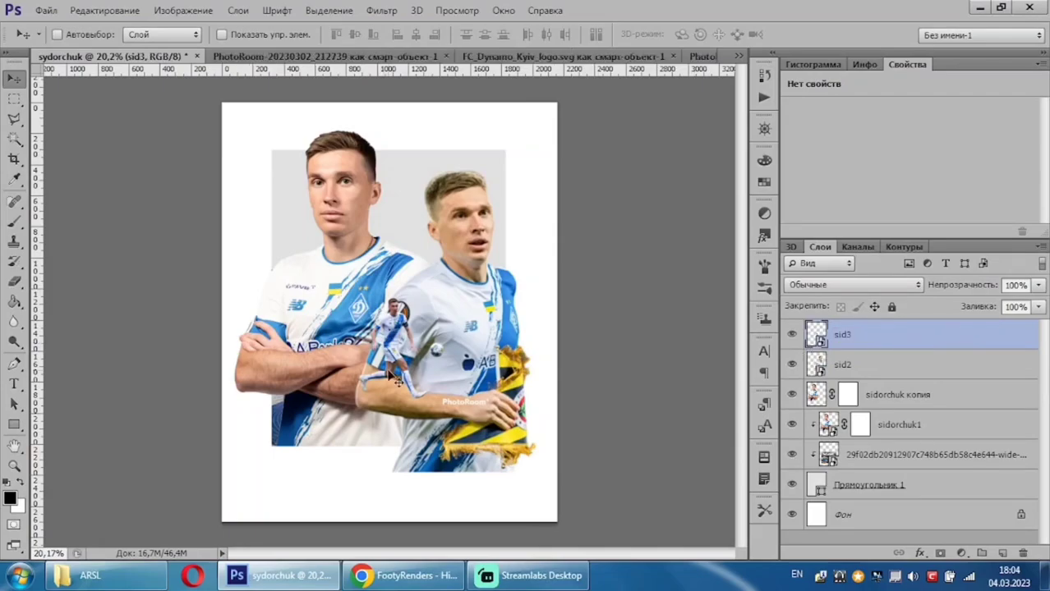
Enlarge sid3 to about 222% and place it at the poster's lower centre.
{"action": "key", "text": "ctrl+t"}
{"action": "left_click_drag", "start_coordinate": [496, 288], "coordinate": [717, 136]}
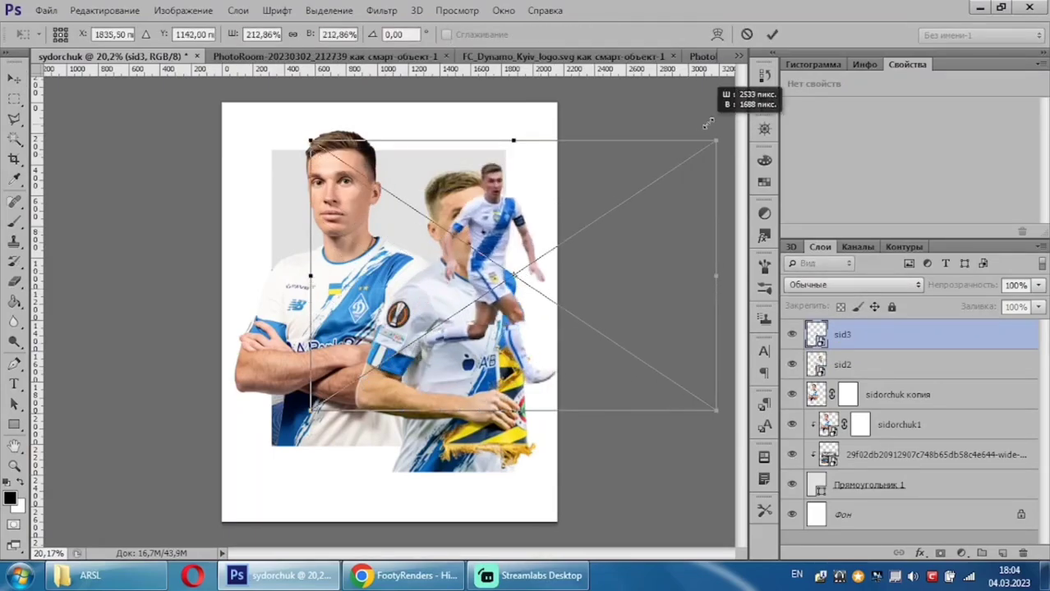
{"action": "mouse_move", "coordinate": [665, 236]}
{"action": "left_mouse_down"}
{"action": "mouse_move", "coordinate": [609, 375]}
{"action": "mouse_move", "coordinate": [617, 370]}
{"action": "left_mouse_up"}
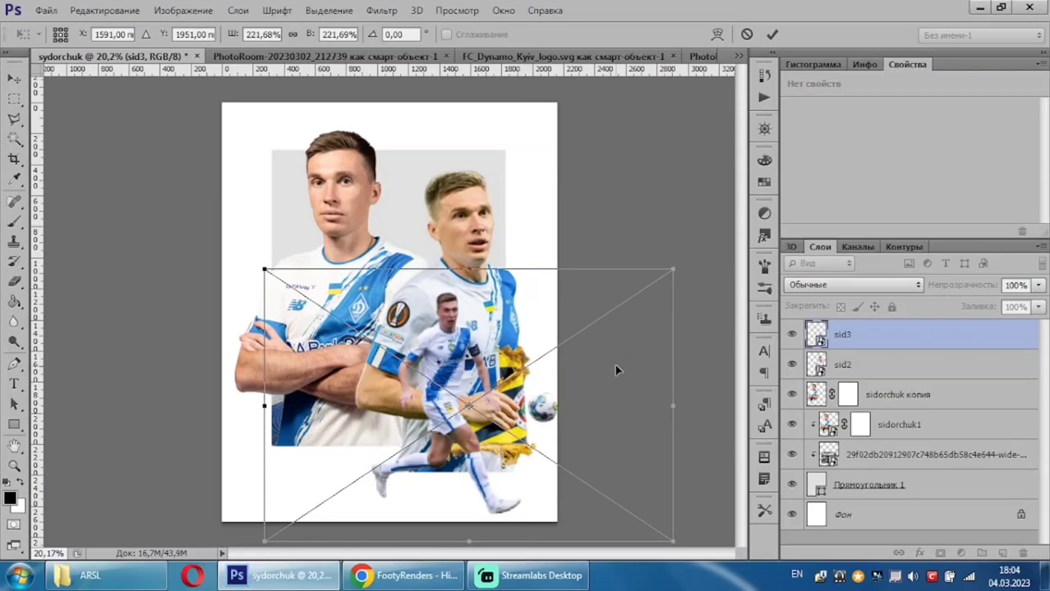
{"action": "left_click", "coordinate": [772, 35]}
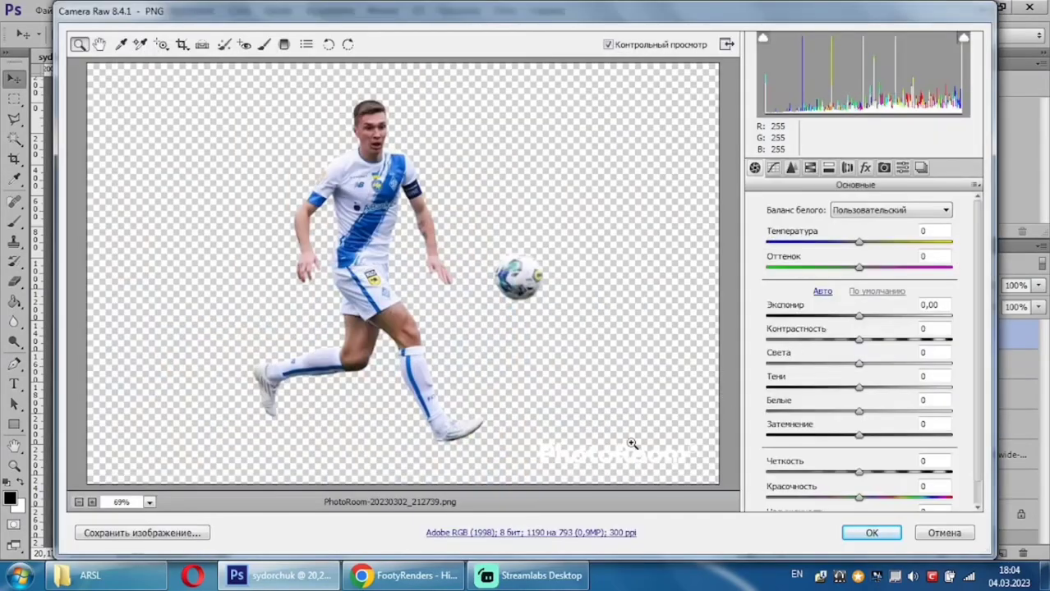
Brighten sid3 in Camera Raw with exposure +0.90 and more clarity.
{"action": "mouse_move", "coordinate": [860, 317]}
{"action": "left_mouse_down"}
{"action": "mouse_move", "coordinate": [877, 320]}
{"action": "mouse_move", "coordinate": [873, 345]}
{"action": "mouse_move", "coordinate": [828, 371]}
{"action": "mouse_move", "coordinate": [880, 389]}
{"action": "mouse_move", "coordinate": [894, 409]}
{"action": "left_mouse_up"}
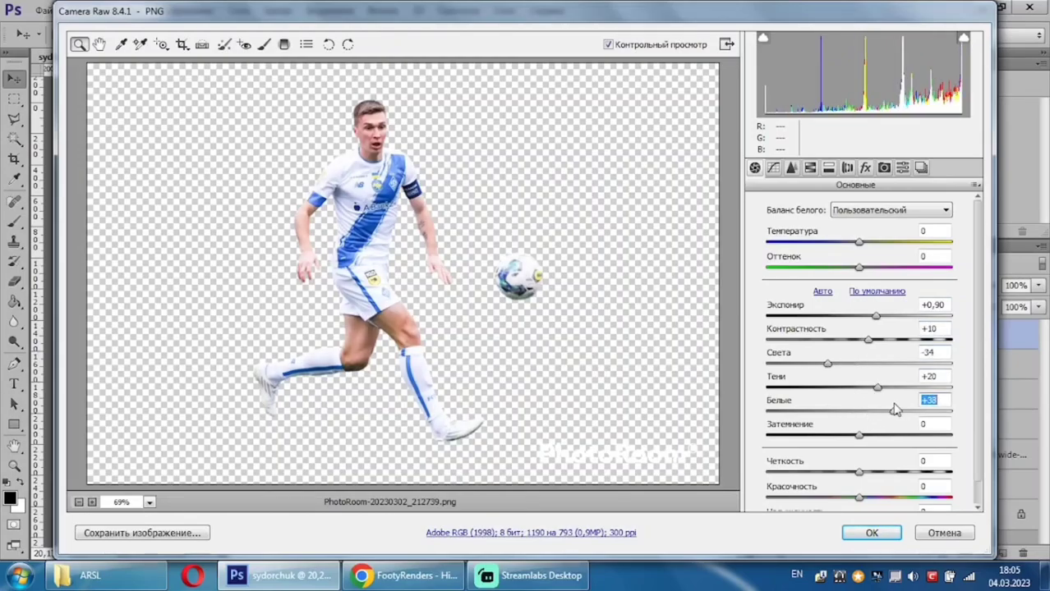
{"action": "left_click_drag", "start_coordinate": [869, 470], "coordinate": [883, 470]}
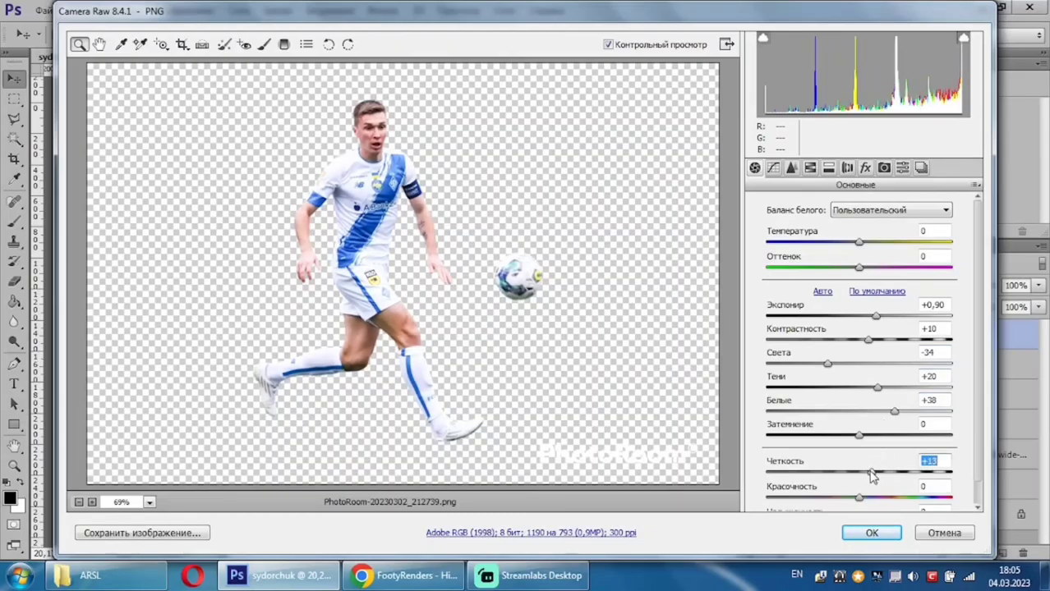
{"action": "left_click", "coordinate": [872, 533]}
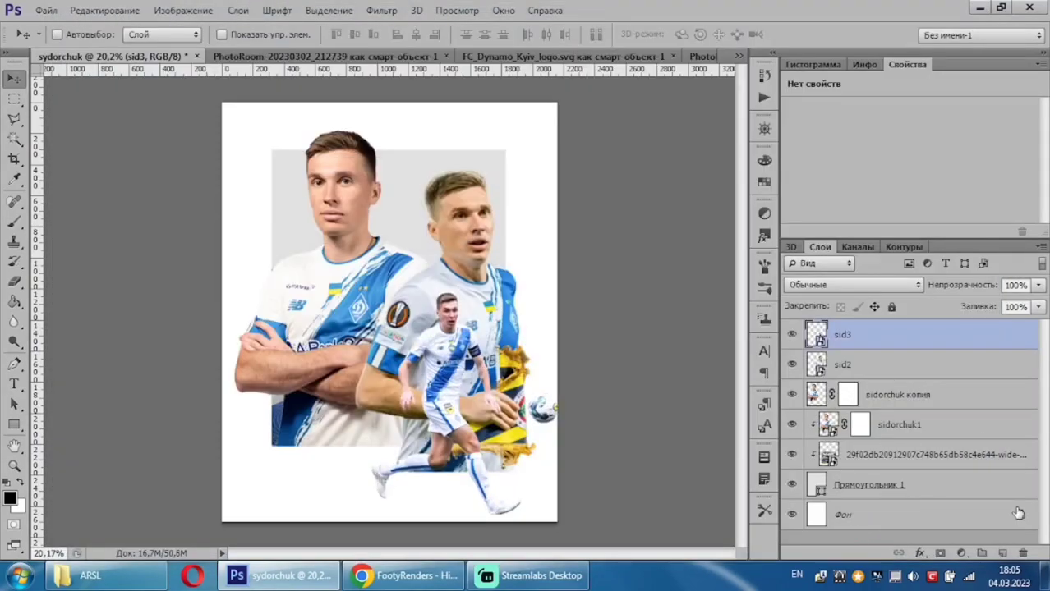
Add an empty top layer and set the standard Brush to 139 px.
{"action": "left_click", "coordinate": [1002, 553]}
{"action": "left_click", "coordinate": [14, 222]}
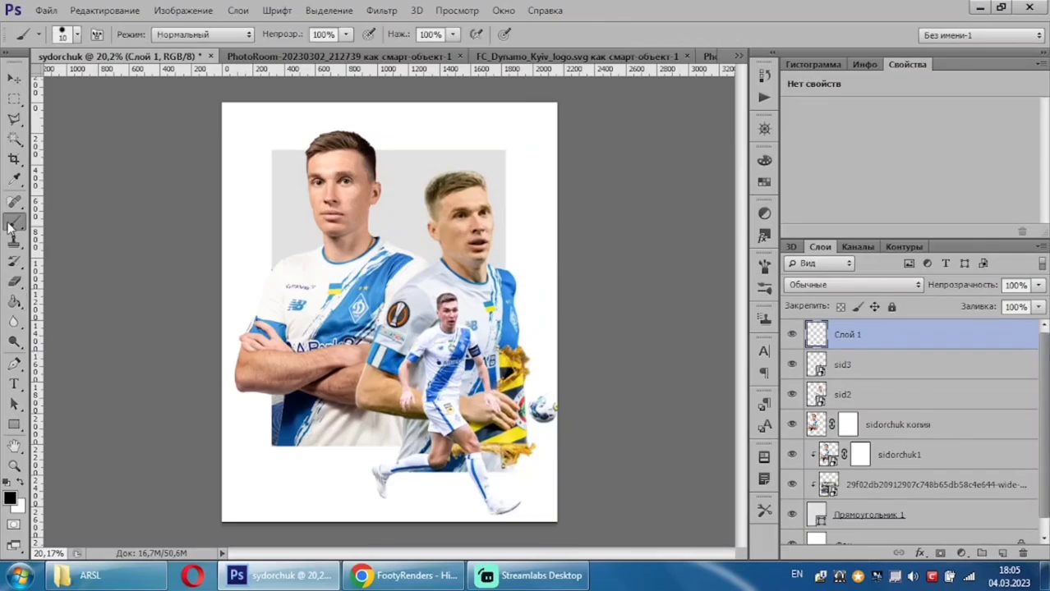
{"action": "right_click", "coordinate": [14, 223]}
{"action": "left_click", "coordinate": [14, 223]}
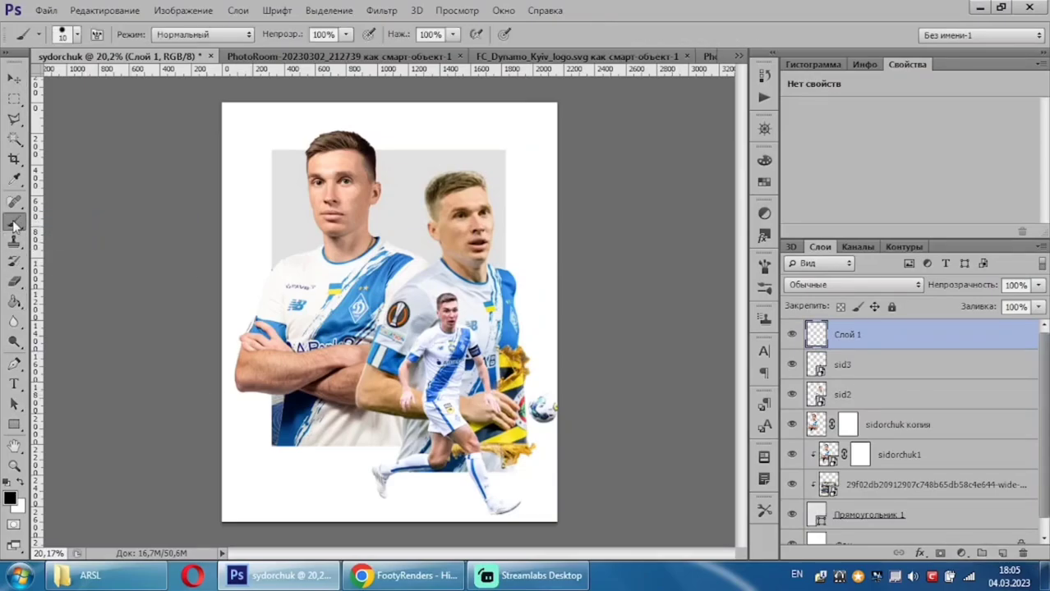
{"action": "left_click", "coordinate": [75, 36]}
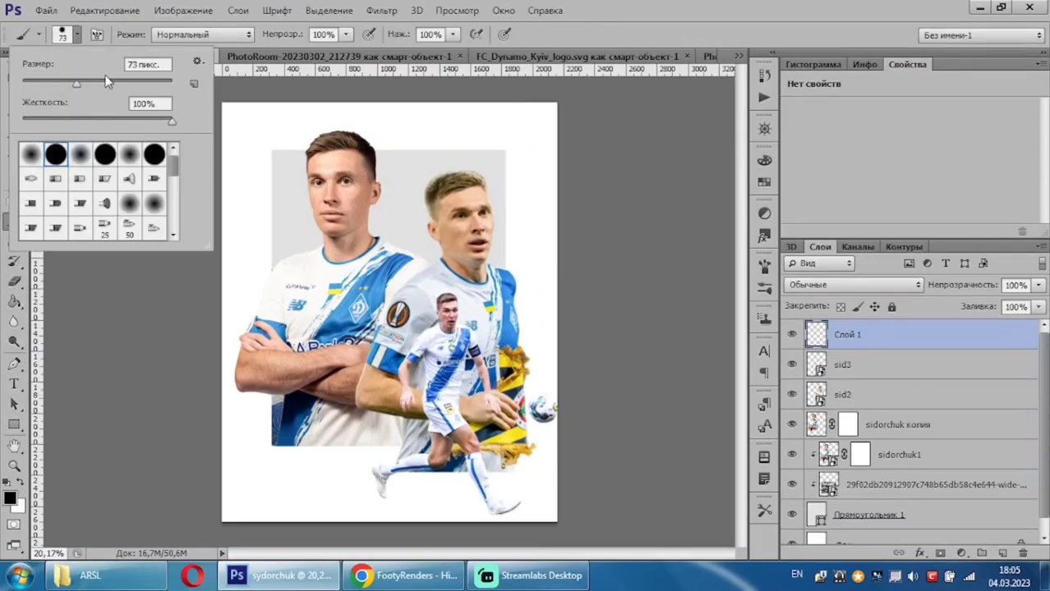
{"action": "type", "text": "139"}
{"action": "key", "text": "Return"}
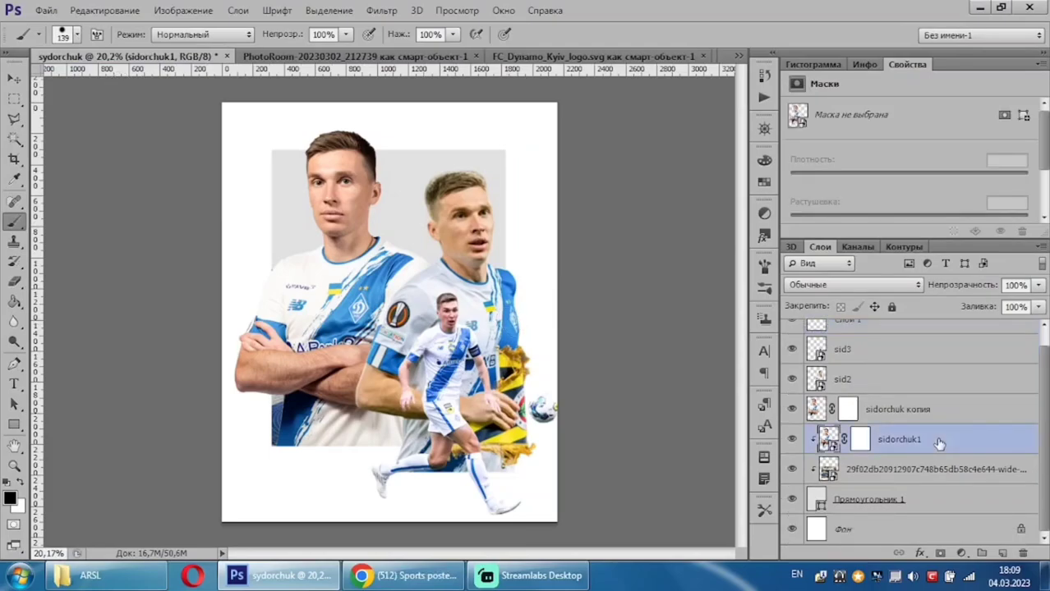
Move both sidorchuk layers together so the crossed-arms player sits higher and further left.
{"action": "left_click", "coordinate": [914, 409], "text": "ctrl"}
{"action": "key", "text": "v"}
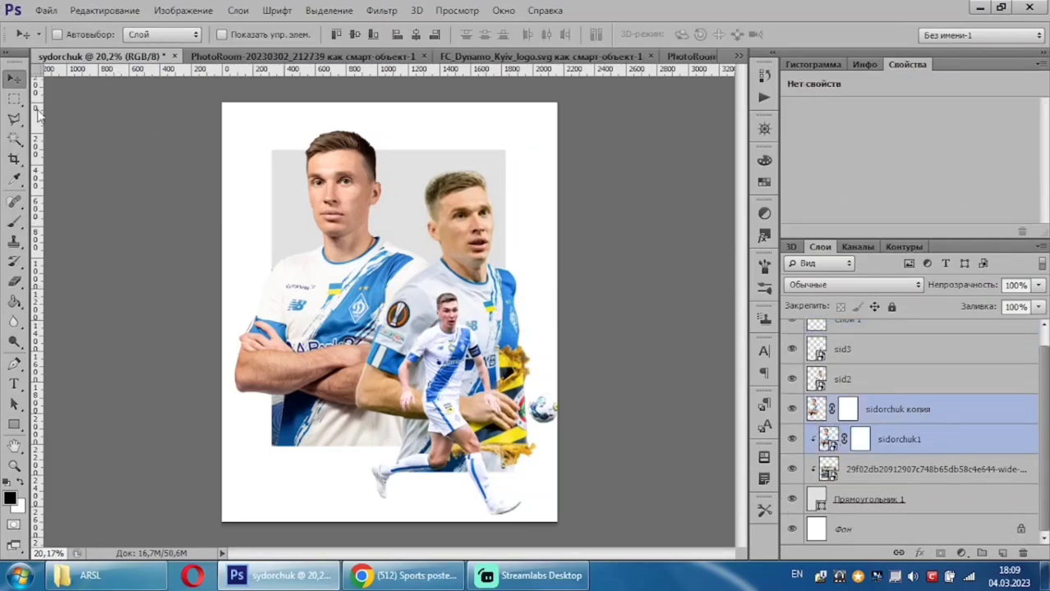
{"action": "left_click_drag", "start_coordinate": [338, 275], "coordinate": [329, 275]}
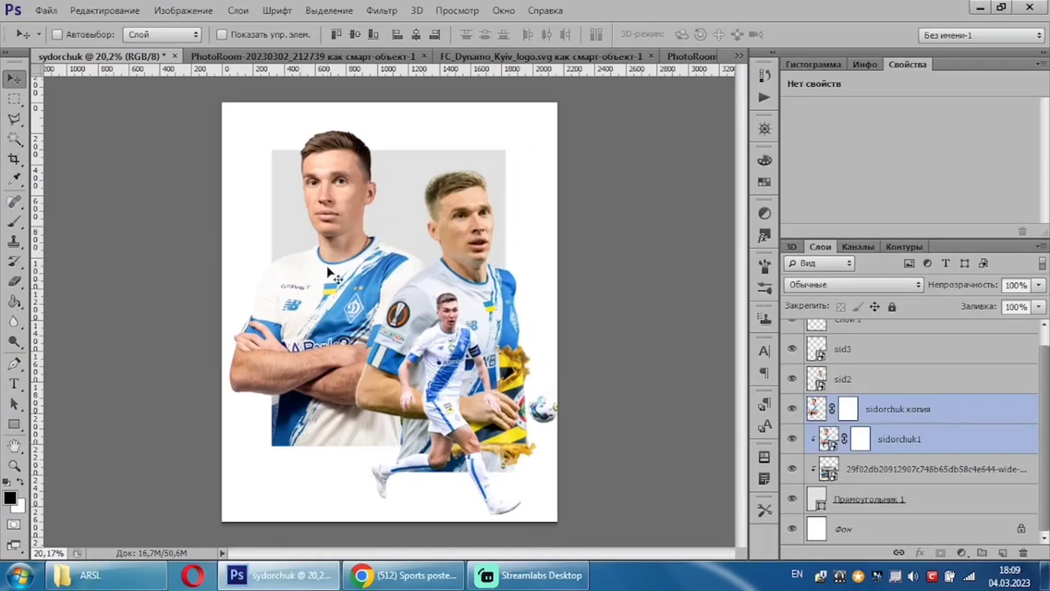
{"action": "key", "text": "ctrl+z"}
{"action": "left_click_drag", "start_coordinate": [335, 239], "coordinate": [341, 230]}
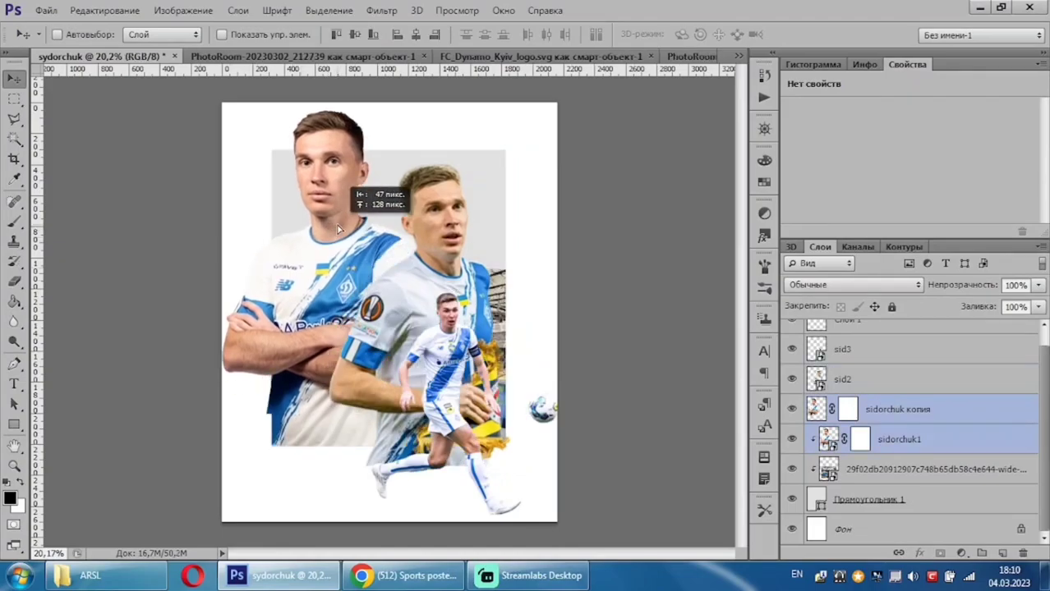
Zoom in around the running player and select layer sid3.
{"action": "key", "text": "alt+bracketright"}
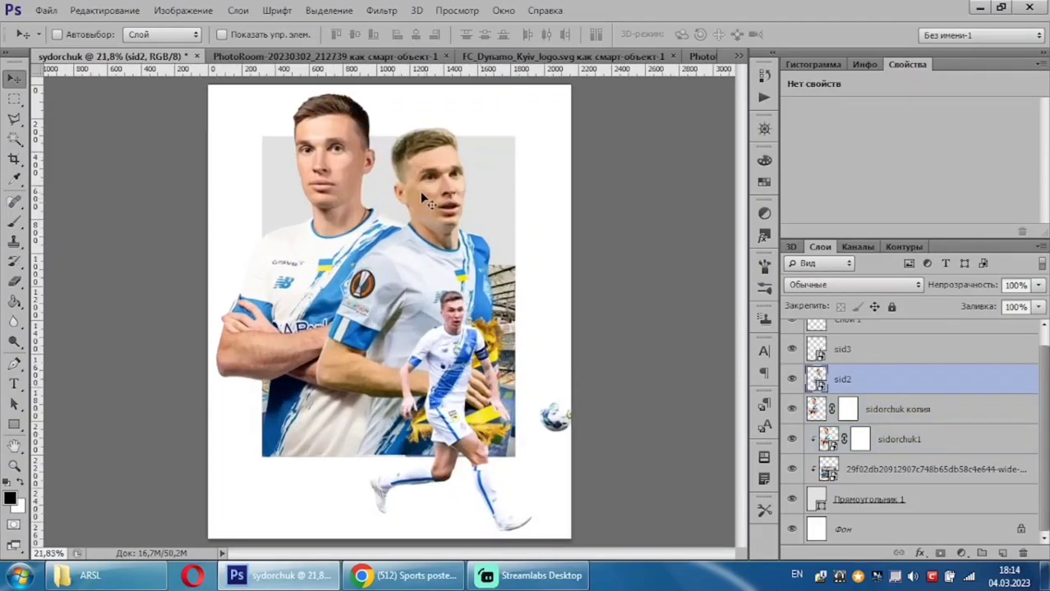
{"action": "scroll", "coordinate": [504, 502], "scroll_direction": "up", "scroll_amount": 4}
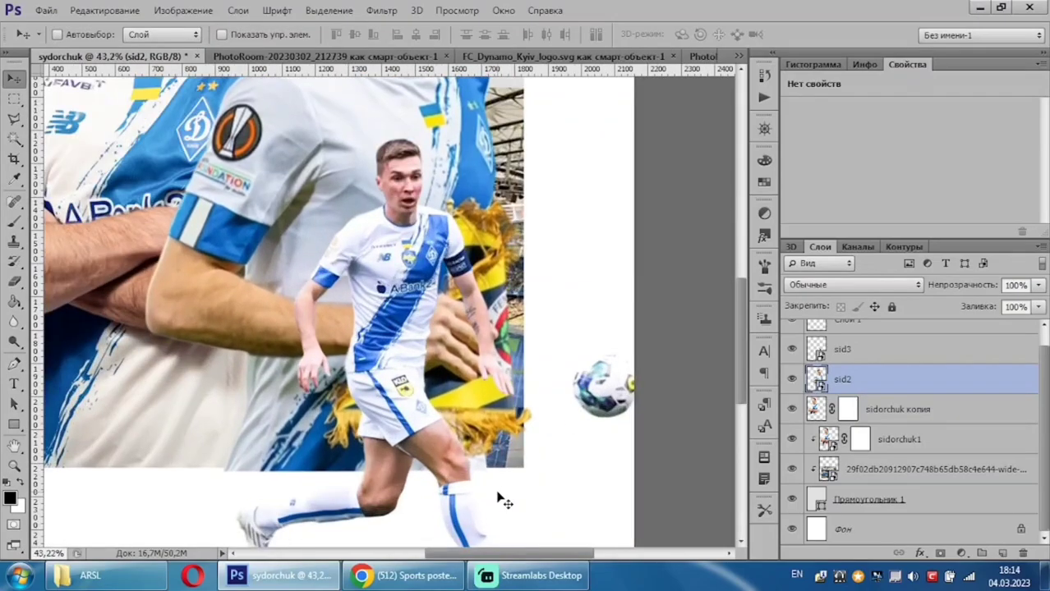
{"action": "scroll", "coordinate": [502, 501], "scroll_direction": "down", "scroll_amount": 1}
{"action": "scroll", "coordinate": [498, 499], "scroll_direction": "down", "scroll_amount": 5}
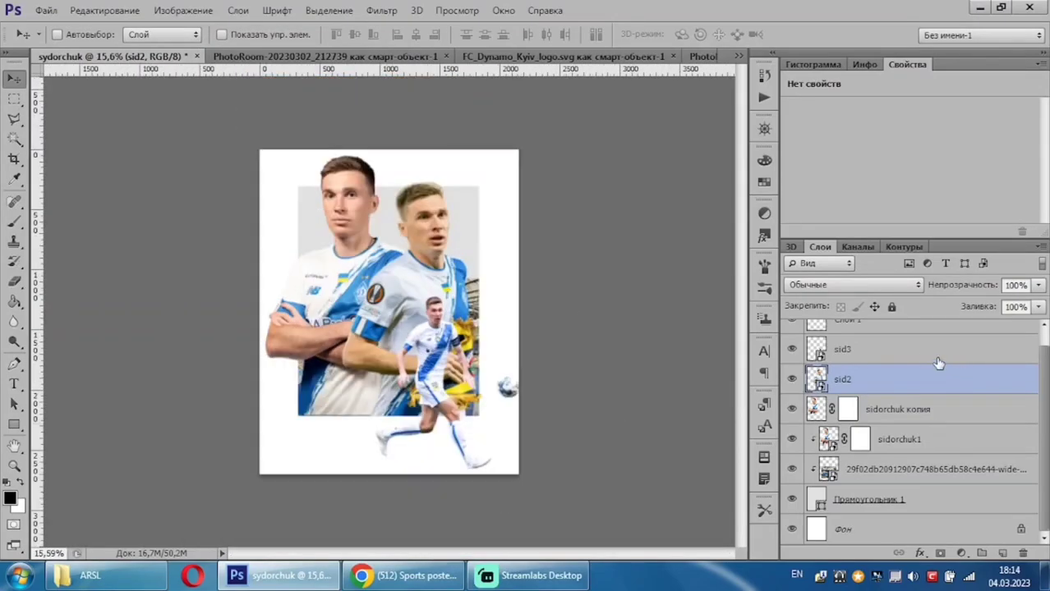
{"action": "left_click", "coordinate": [819, 349]}
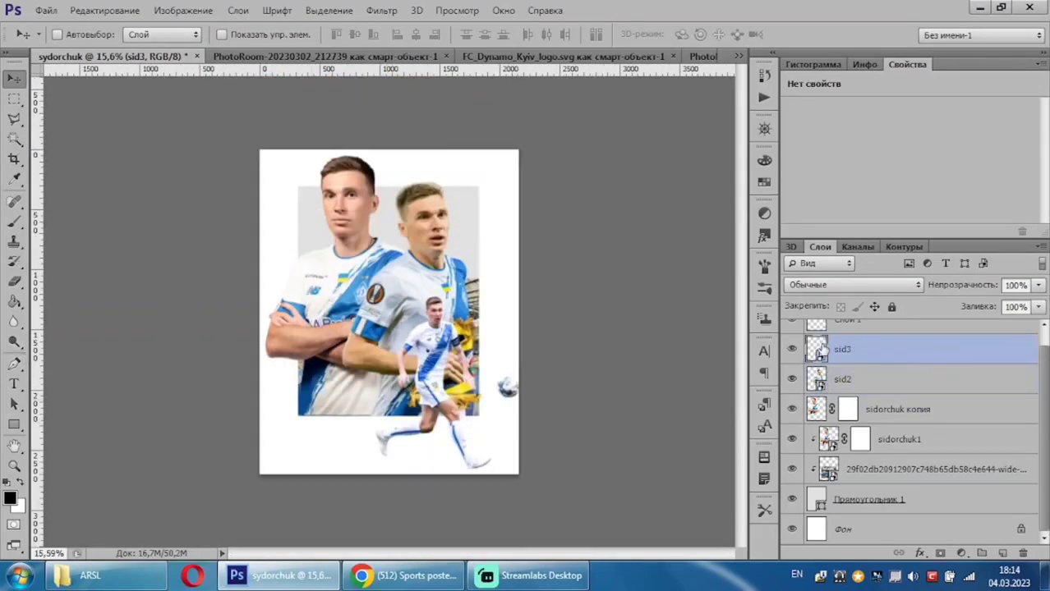
Erase the blurred ball fragment beside the running player with a 68 px eraser.
{"action": "left_click", "coordinate": [12, 284]}
{"action": "left_click", "coordinate": [36, 36]}
{"action": "left_click", "coordinate": [54, 68]}
{"action": "left_click", "coordinate": [77, 35]}
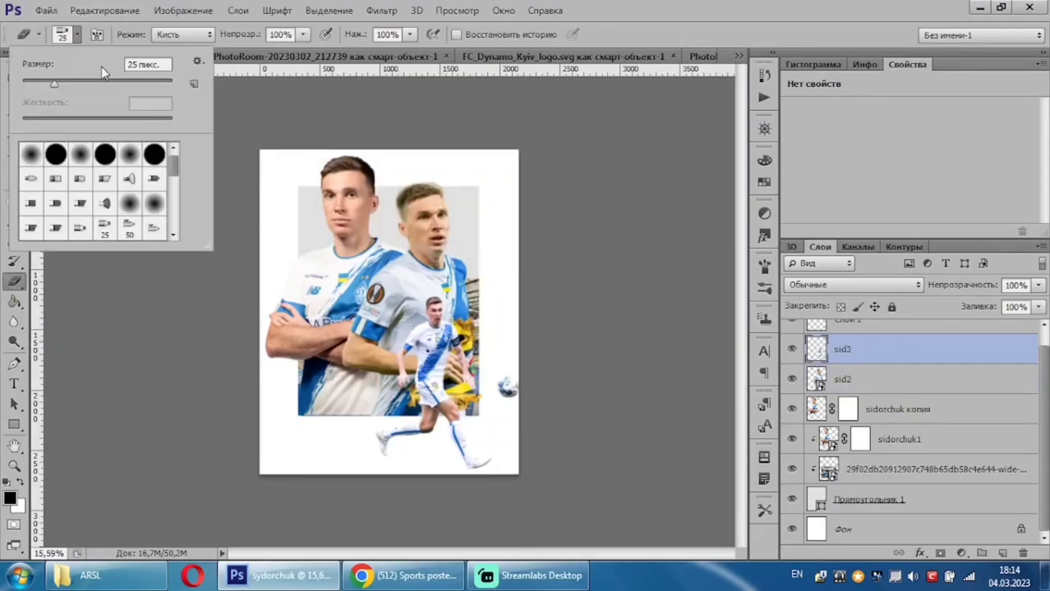
{"action": "key", "text": "Return"}
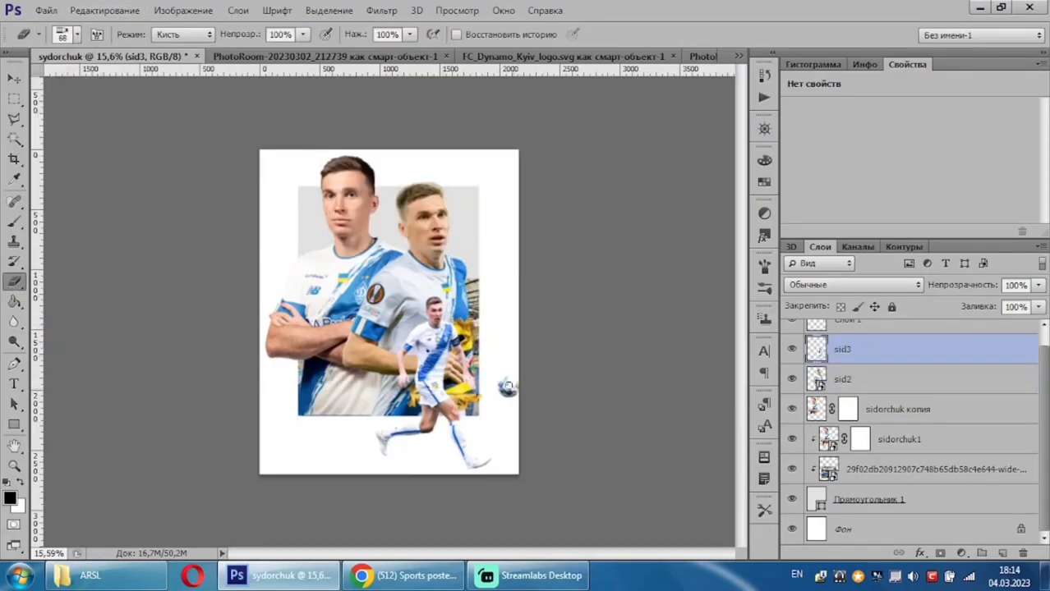
{"action": "left_click", "coordinate": [76, 35]}
{"action": "key", "text": "Return"}
{"action": "scroll", "coordinate": [575, 427], "scroll_direction": "up", "scroll_amount": 3}
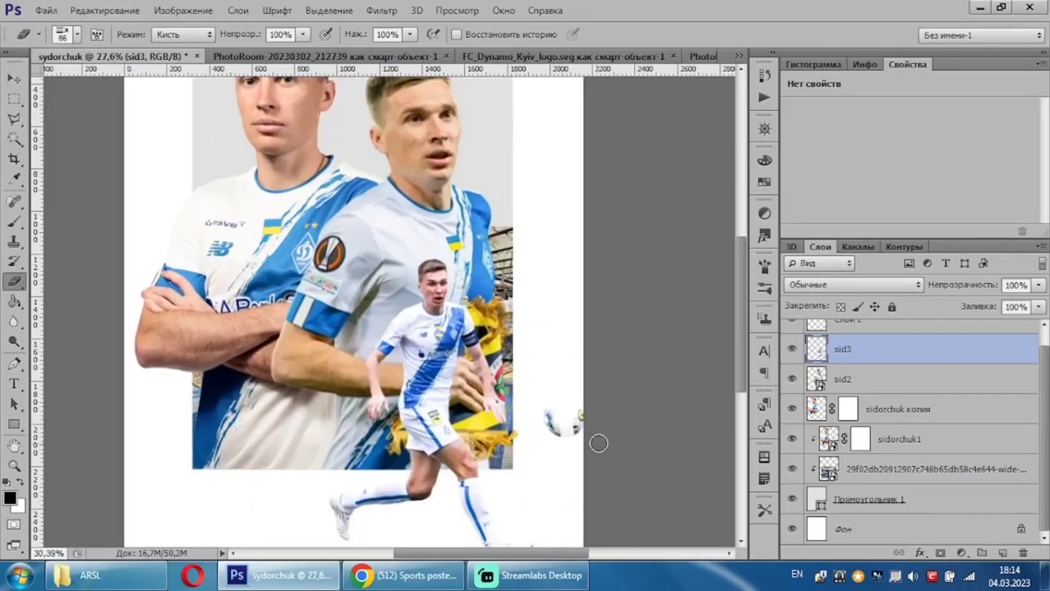
{"action": "scroll", "coordinate": [600, 441], "scroll_direction": "up", "scroll_amount": 3}
{"action": "left_click_drag", "start_coordinate": [543, 400], "coordinate": [529, 443]}
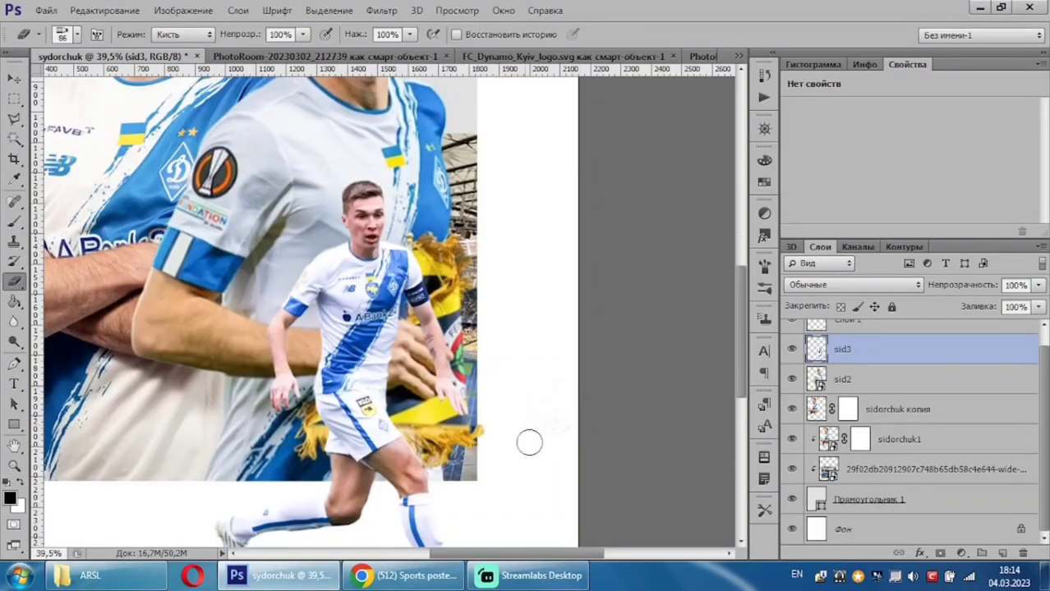
{"action": "scroll", "coordinate": [600, 360], "scroll_direction": "down", "scroll_amount": 3}
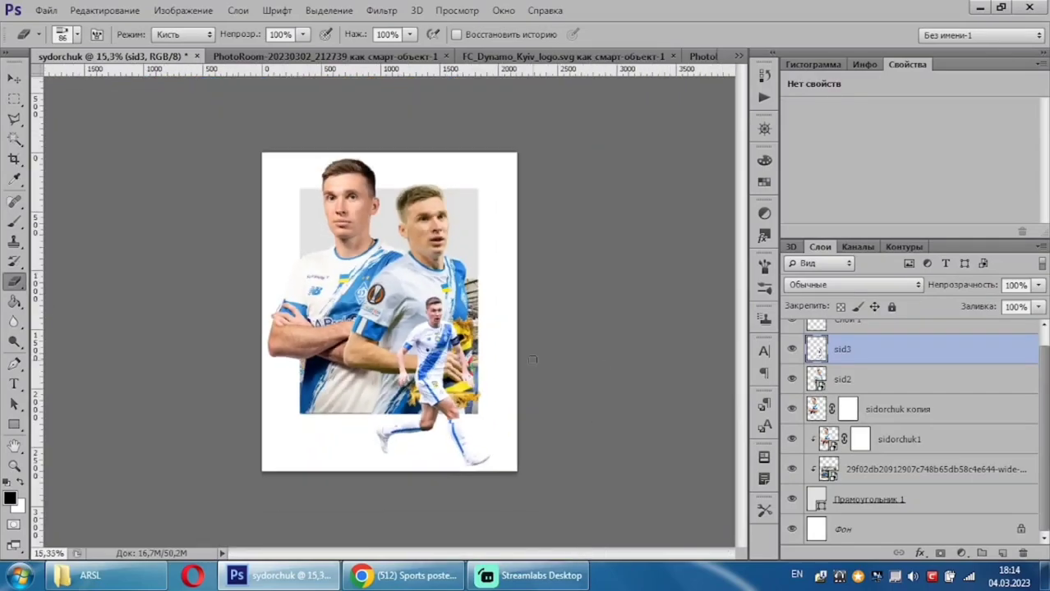
{"action": "scroll", "coordinate": [250, 406], "scroll_direction": "up", "scroll_amount": 1}
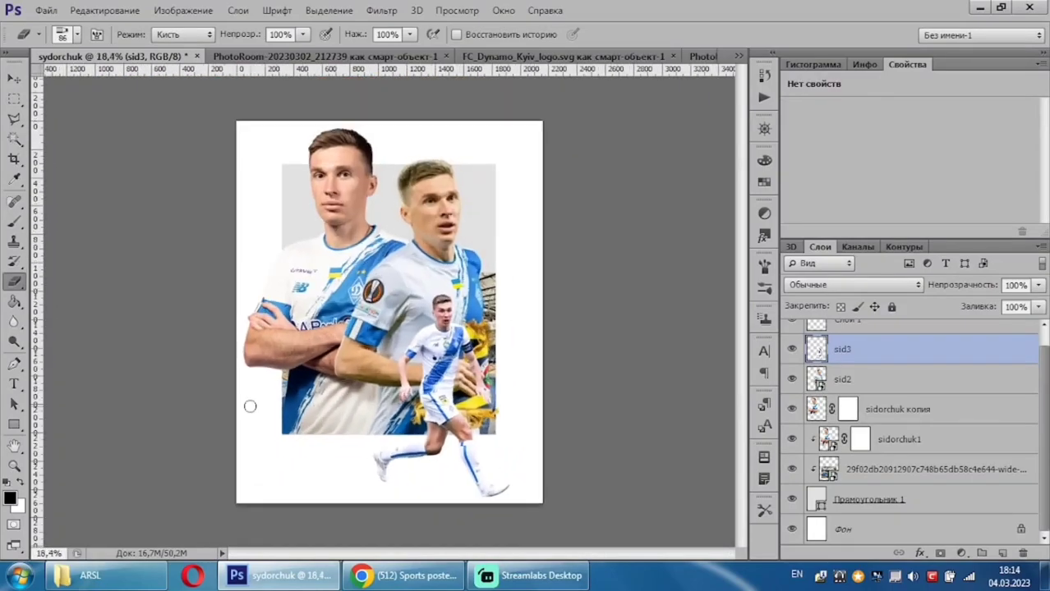
Nudge the sid2 player slightly up and right with Shift+arrow keys.
{"action": "left_click", "coordinate": [868, 378]}
{"action": "key", "text": "v"}
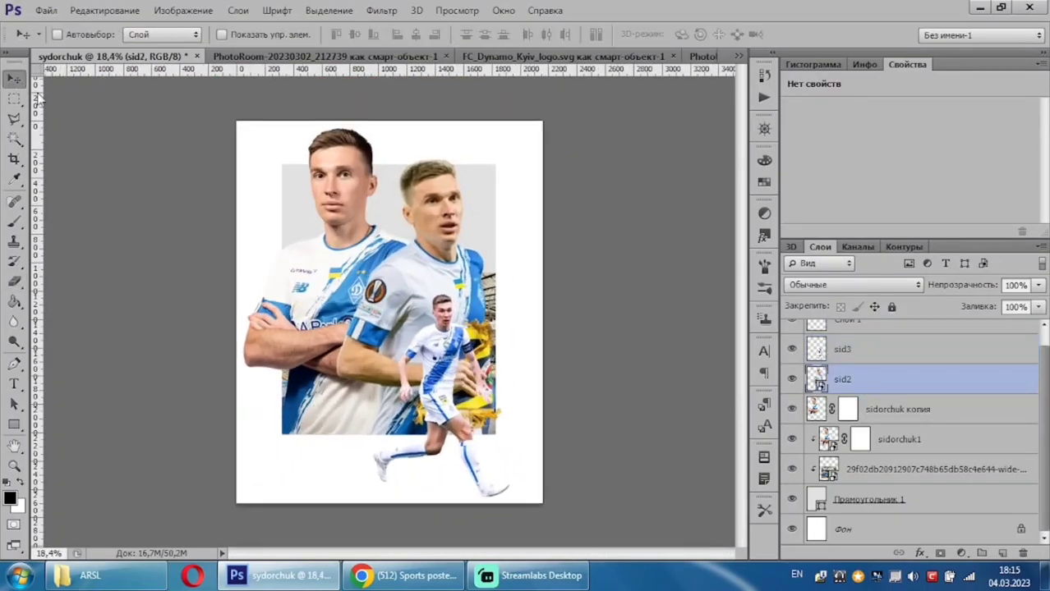
{"action": "key", "text": "shift+Right"}
{"action": "key", "text": "shift+Right"}
{"action": "key", "text": "shift+Right"}
{"action": "key", "text": "shift+Up"}
{"action": "key", "text": "shift+Up"}
{"action": "key", "text": "shift+Up"}
{"action": "key", "text": "shift+Right"}
{"action": "key", "text": "shift+Right"}
{"action": "key", "text": "shift+Up"}
{"action": "key", "text": "shift+Up"}
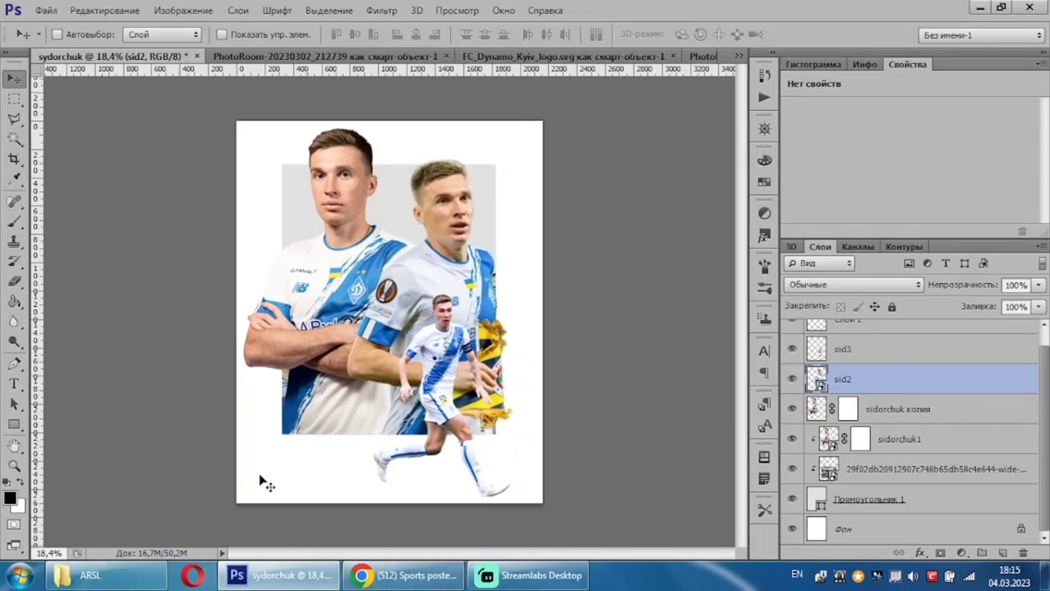
Set up a soft round 391 px eraser.
{"action": "left_click", "coordinate": [14, 281]}
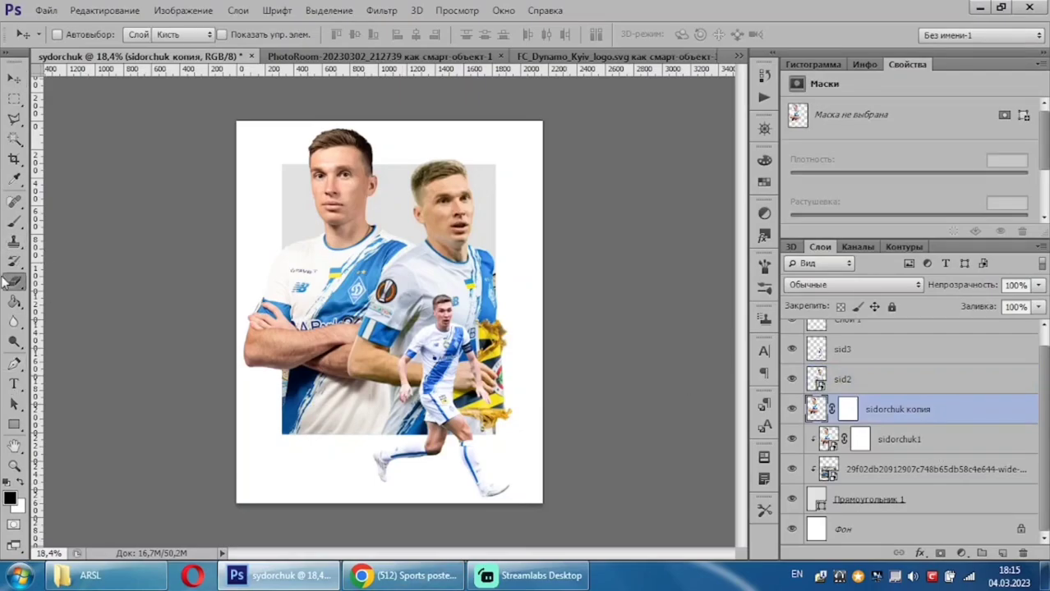
{"action": "left_click", "coordinate": [63, 35]}
{"action": "left_click", "coordinate": [30, 153]}
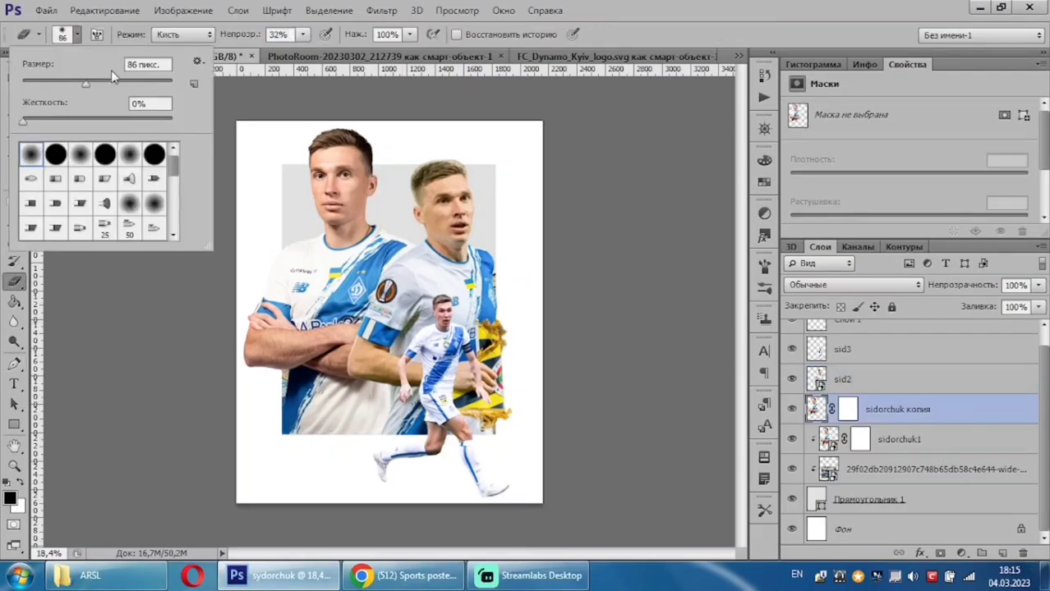
{"action": "left_click", "coordinate": [64, 35]}
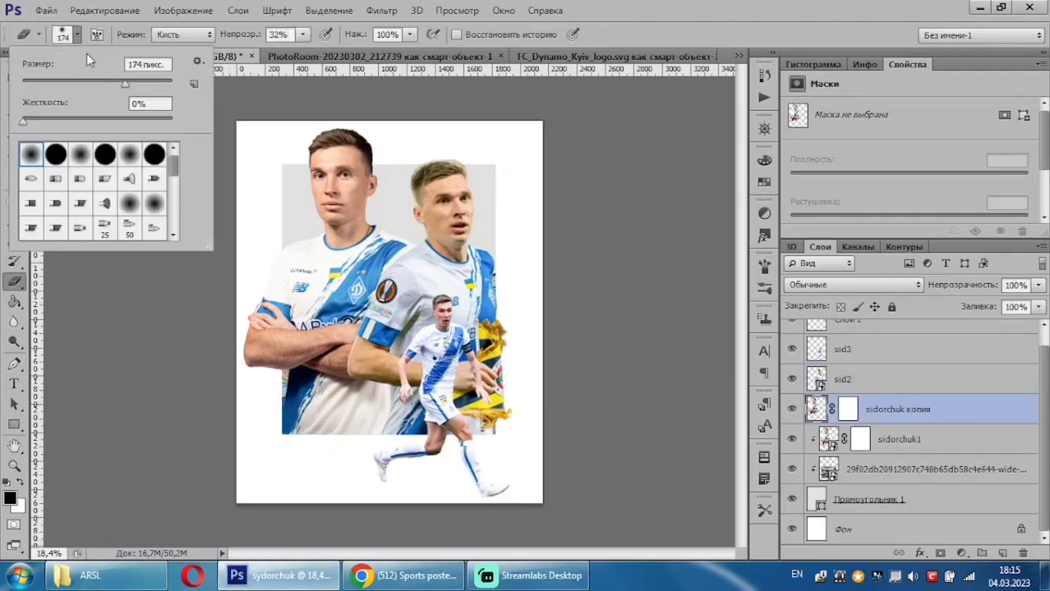
{"action": "left_click", "coordinate": [316, 420]}
Fade out the crossed arm's left edge on the sidorchuk копия layer.
{"action": "left_click", "coordinate": [894, 442]}
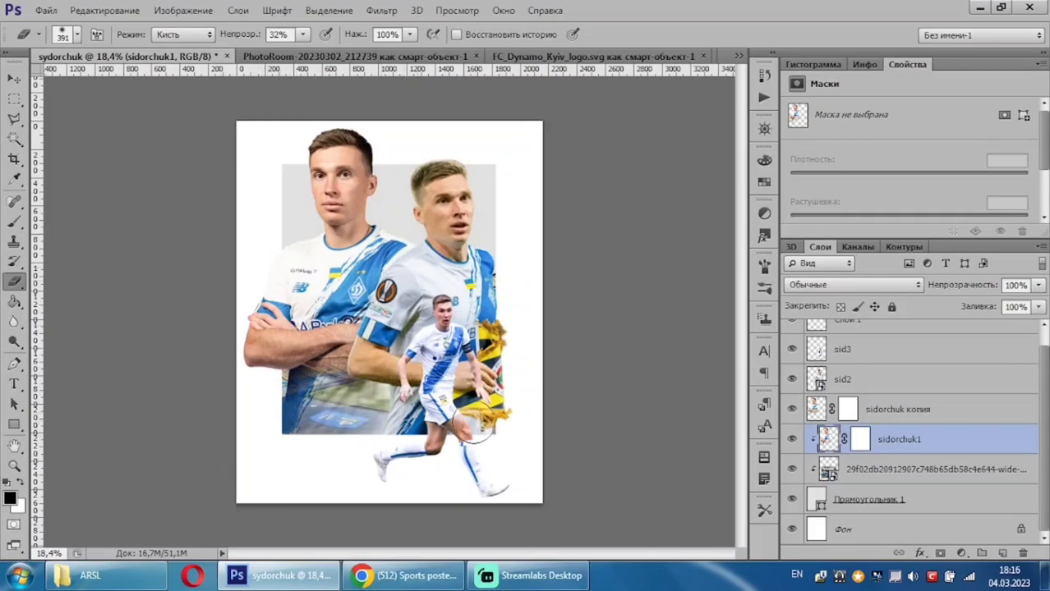
{"action": "scroll", "coordinate": [552, 335], "scroll_direction": "down", "scroll_amount": 3}
{"action": "scroll", "coordinate": [552, 335], "scroll_direction": "up", "scroll_amount": 3}
{"action": "scroll", "coordinate": [552, 335], "scroll_direction": "up", "scroll_amount": 2}
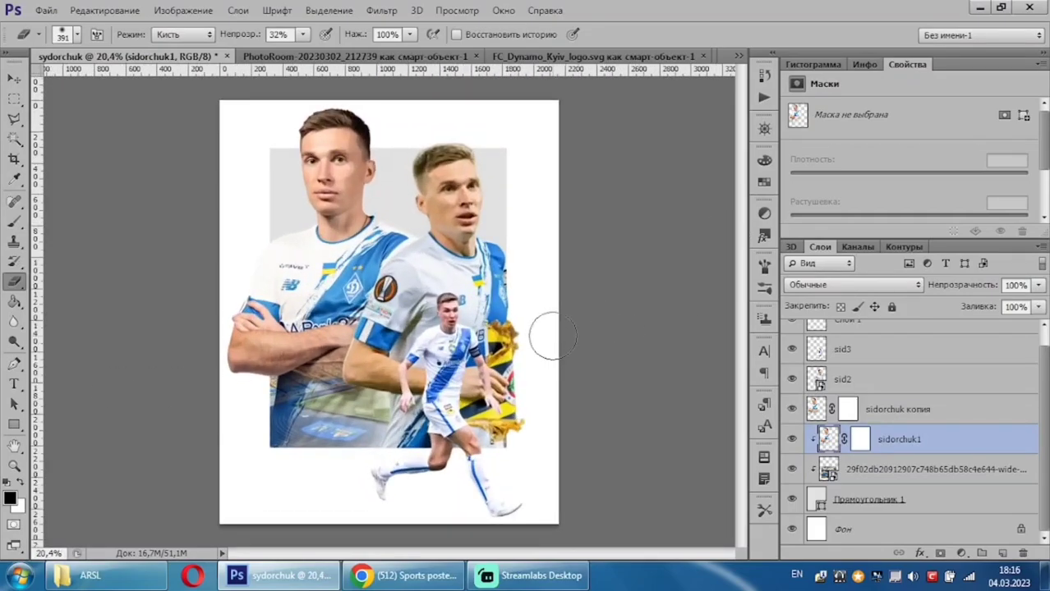
{"action": "left_click", "coordinate": [875, 415]}
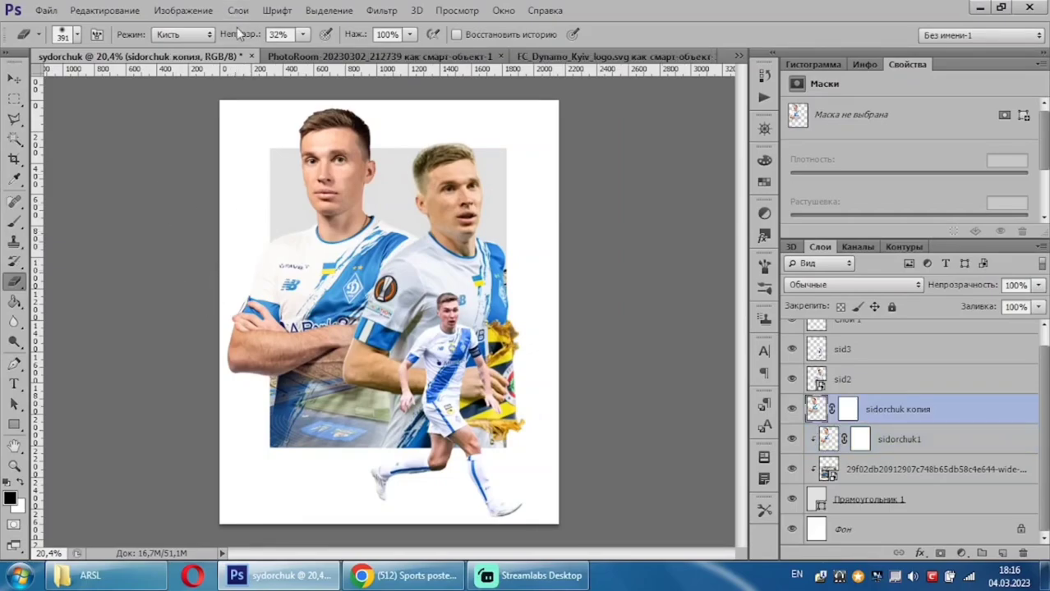
{"action": "mouse_move", "coordinate": [231, 337]}
{"action": "left_mouse_down"}
{"action": "mouse_move", "coordinate": [239, 290]}
{"action": "mouse_move", "coordinate": [251, 386]}
{"action": "left_mouse_up"}
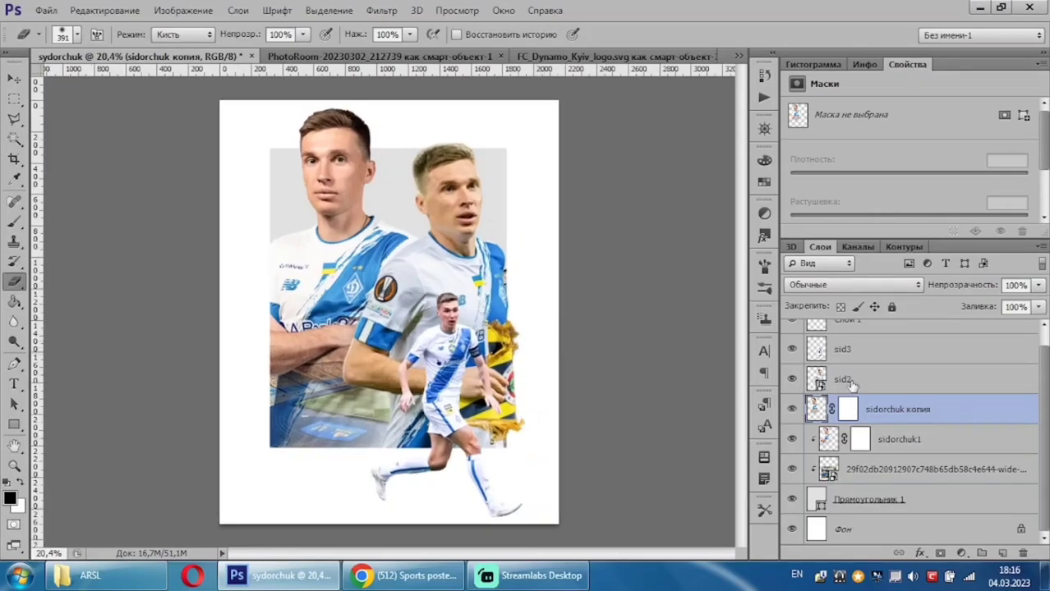
On Слой 1, set up a 236 px brush with deep blue #0e50bc as the paint colour.
{"action": "left_click", "coordinate": [871, 326]}
{"action": "left_click", "coordinate": [15, 221]}
{"action": "left_click", "coordinate": [76, 34]}
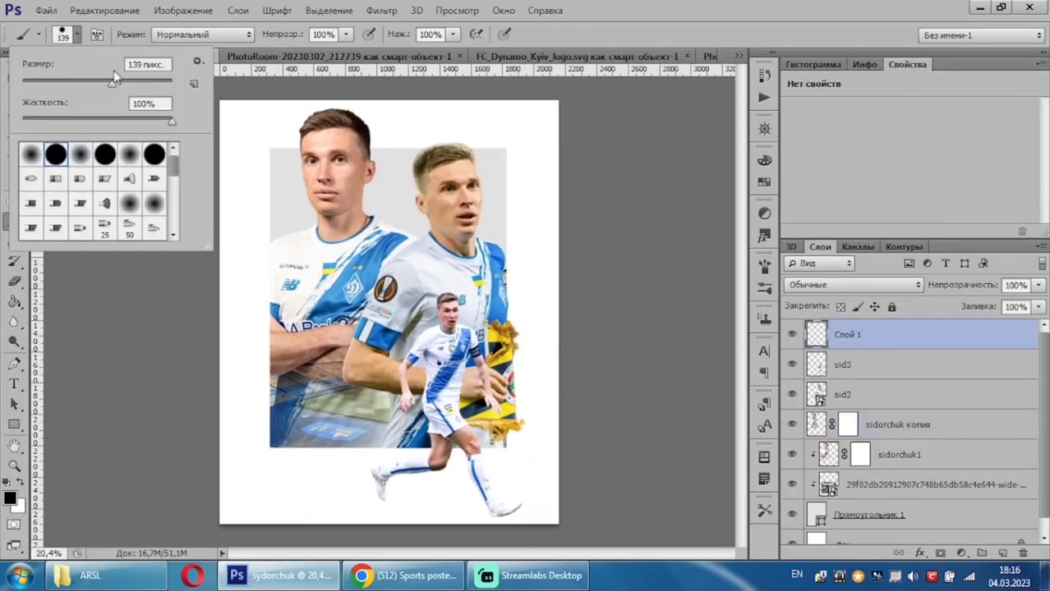
{"action": "left_click", "coordinate": [75, 36]}
{"action": "scroll", "coordinate": [427, 410], "scroll_direction": "up", "scroll_amount": 1}
{"action": "scroll", "coordinate": [427, 411], "scroll_direction": "up", "scroll_amount": 2}
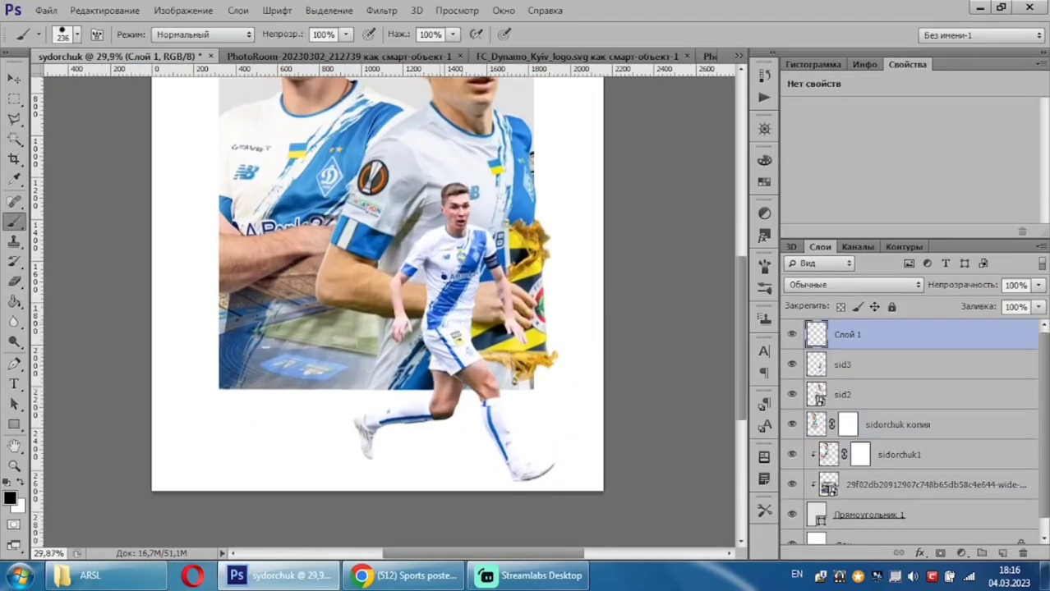
{"action": "scroll", "coordinate": [427, 410], "scroll_direction": "up", "scroll_amount": 1}
{"action": "left_click", "coordinate": [10, 497]}
{"action": "left_click", "coordinate": [824, 300]}
{"action": "left_click", "coordinate": [794, 288]}
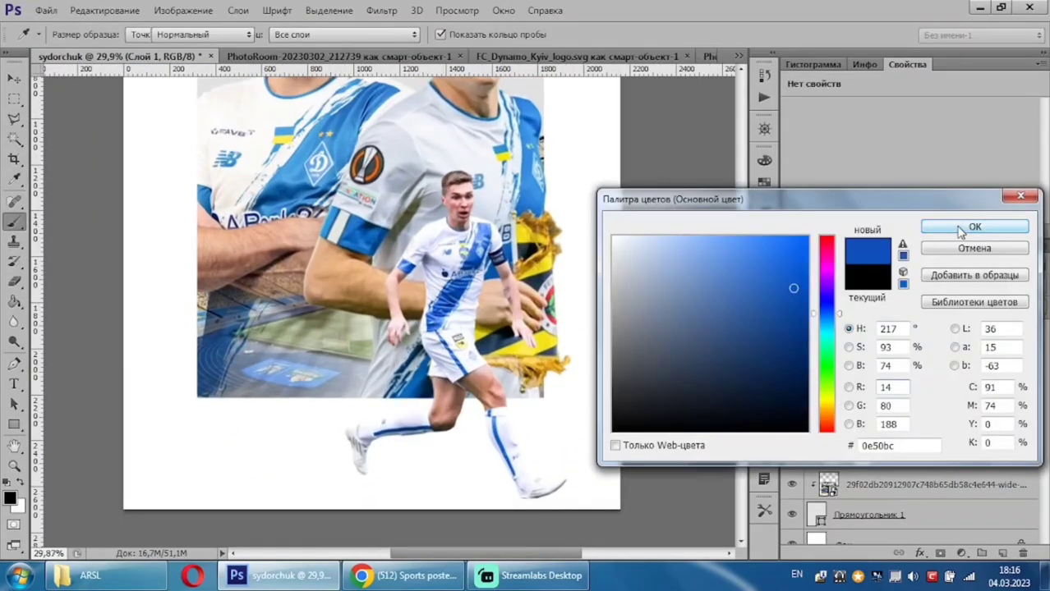
{"action": "left_click", "coordinate": [971, 227]}
Enlarge the brush to 298 px, then undo a stray blue stroke across the player.
{"action": "left_click", "coordinate": [76, 35]}
{"action": "left_click_drag", "start_coordinate": [137, 88], "coordinate": [144, 89]}
{"action": "key", "text": "Return"}
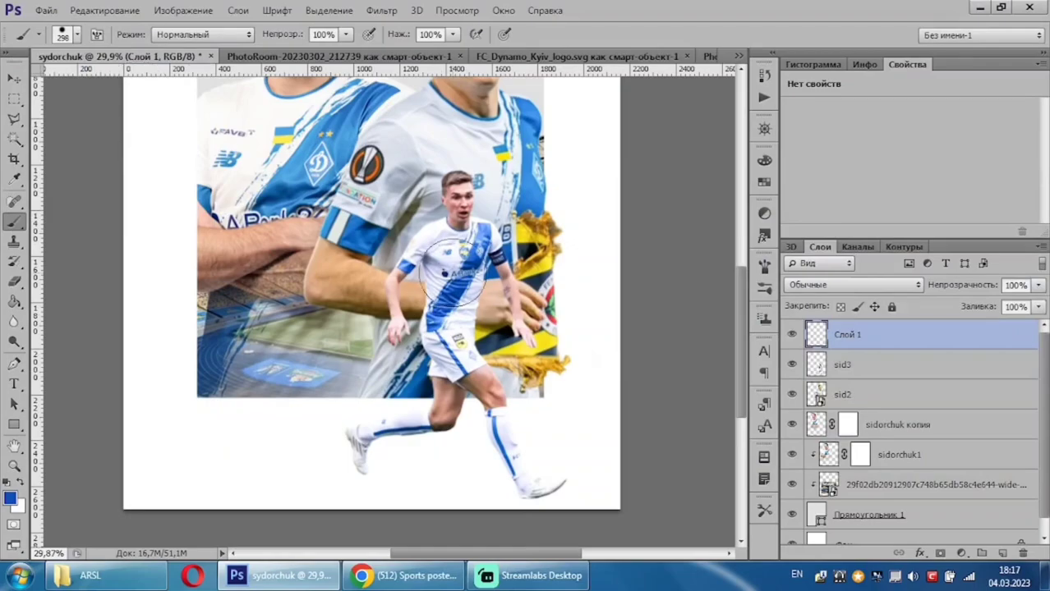
{"action": "left_click_drag", "start_coordinate": [453, 274], "coordinate": [452, 306]}
{"action": "left_click", "coordinate": [105, 10]}
{"action": "left_click", "coordinate": [189, 44]}
{"action": "left_click", "coordinate": [79, 34]}
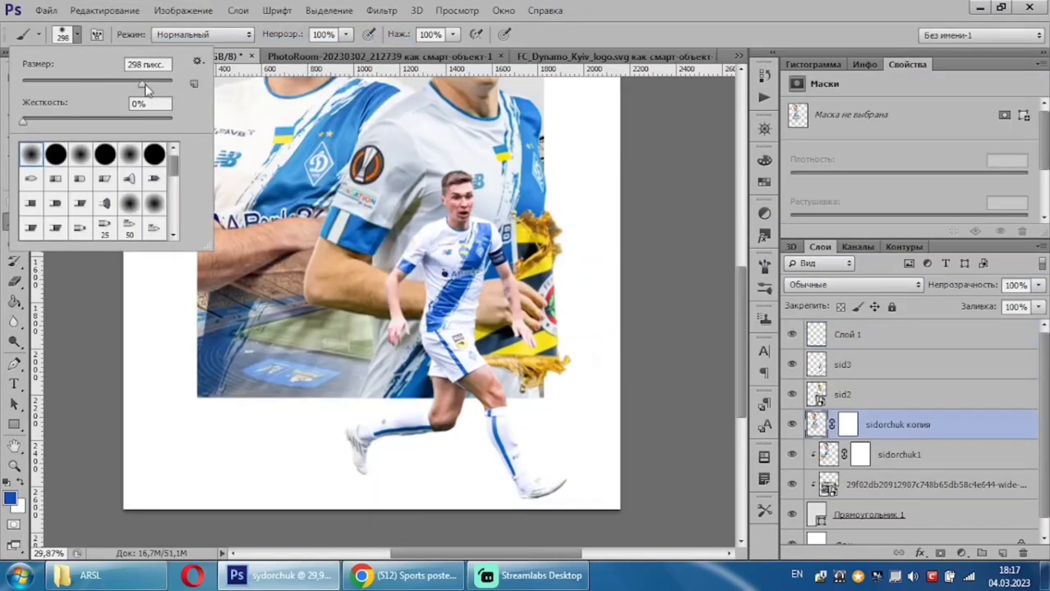
{"action": "key", "text": "Return"}
Move Слой 1 below sid3, paint soft blue with a 380 px brush around the legs and arm, and set Fill to 50%.
{"action": "left_click_drag", "start_coordinate": [891, 346], "coordinate": [888, 376]}
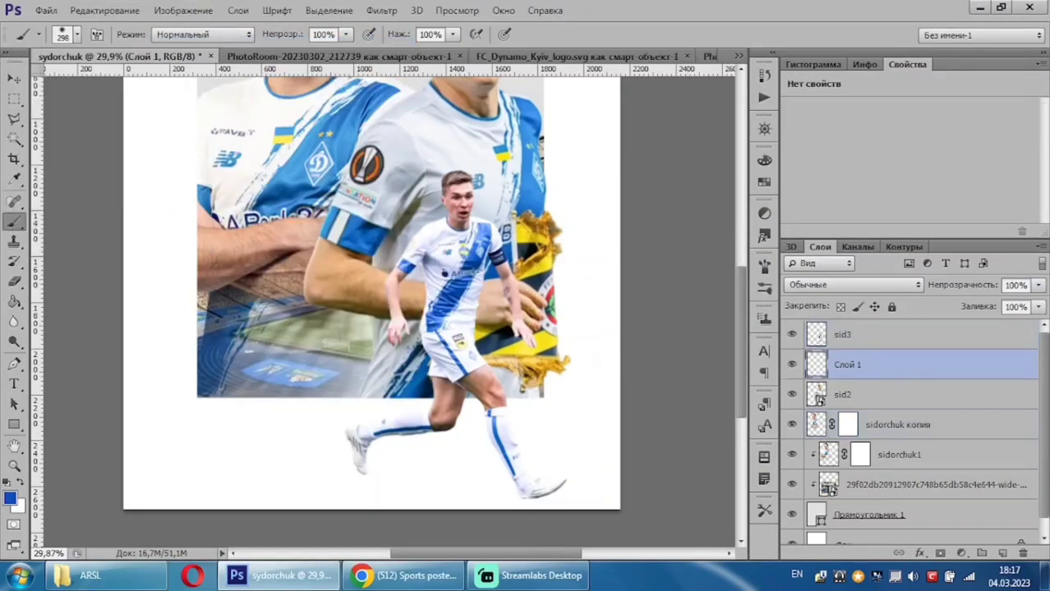
{"action": "left_click", "coordinate": [78, 34]}
{"action": "left_click_drag", "start_coordinate": [145, 89], "coordinate": [152, 88]}
{"action": "key", "text": "Return"}
{"action": "left_click_drag", "start_coordinate": [477, 354], "coordinate": [493, 361]}
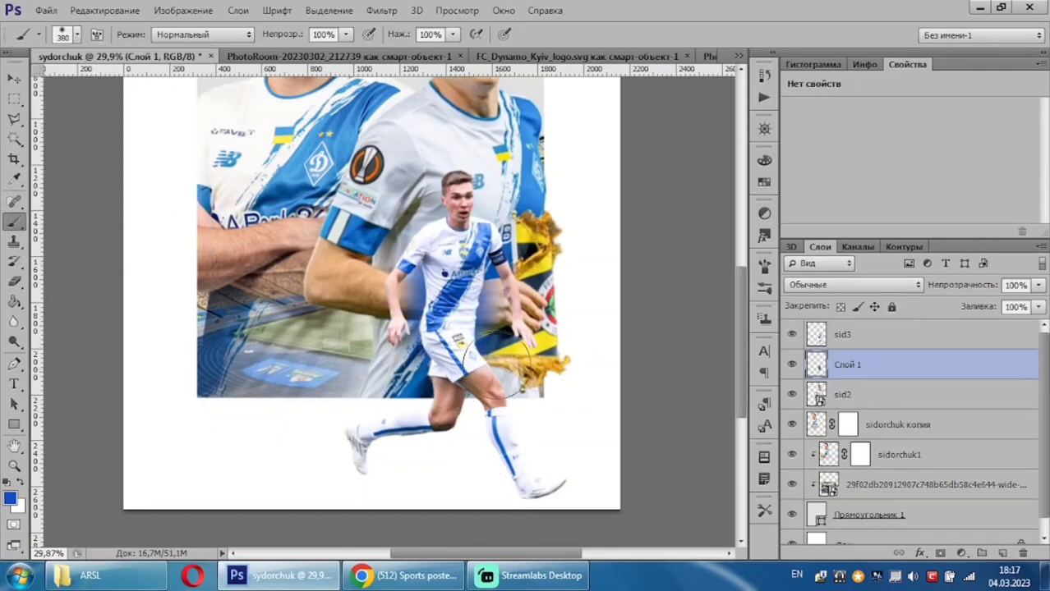
{"action": "key", "text": "ctrl+0"}
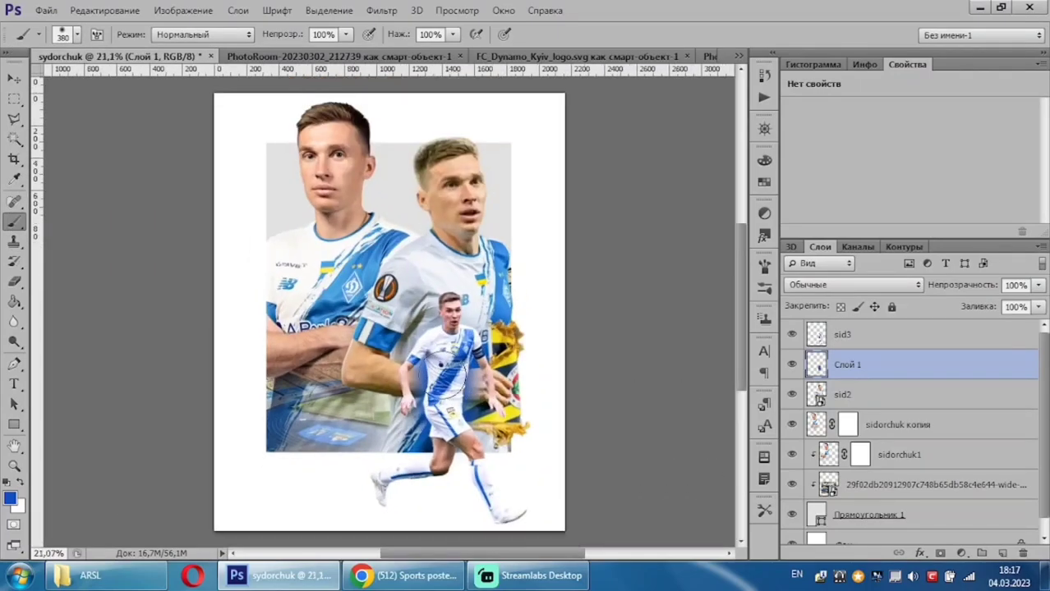
{"action": "left_click_drag", "start_coordinate": [979, 309], "coordinate": [939, 326]}
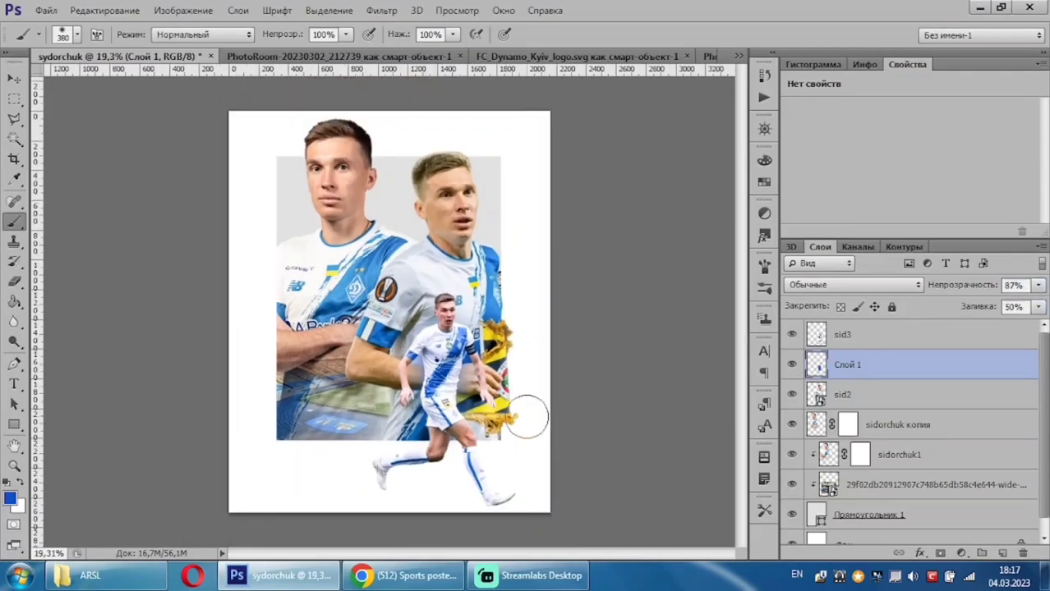
Bring the PhotoRoom dribbling-player image into the poster and scale it into place at lower left.
{"action": "left_click", "coordinate": [337, 56]}
{"action": "left_click", "coordinate": [14, 78]}
{"action": "left_click_drag", "start_coordinate": [378, 240], "coordinate": [314, 359]}
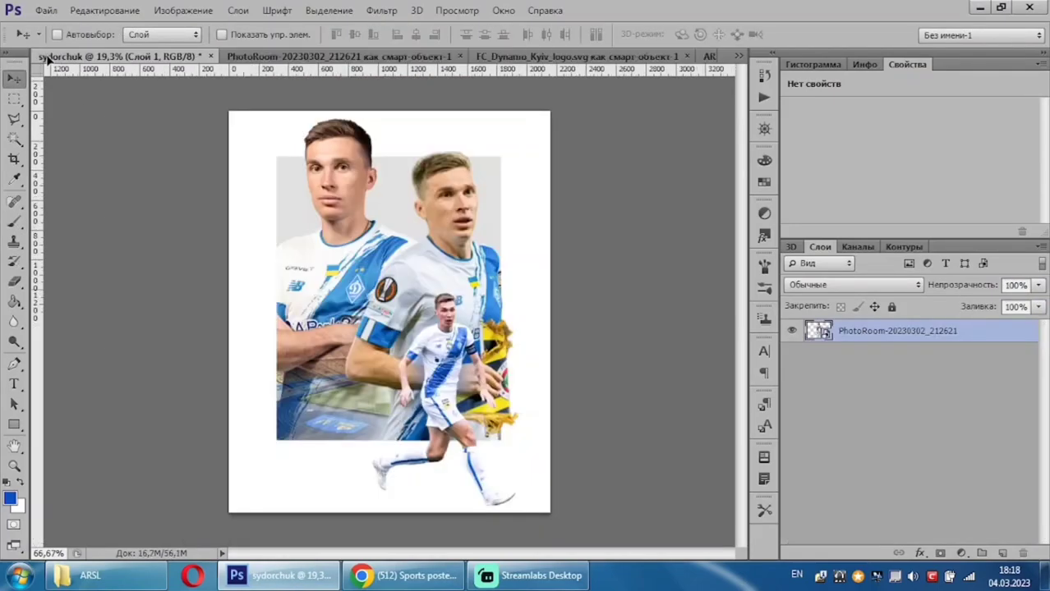
{"action": "left_click_drag", "start_coordinate": [879, 334], "coordinate": [879, 327]}
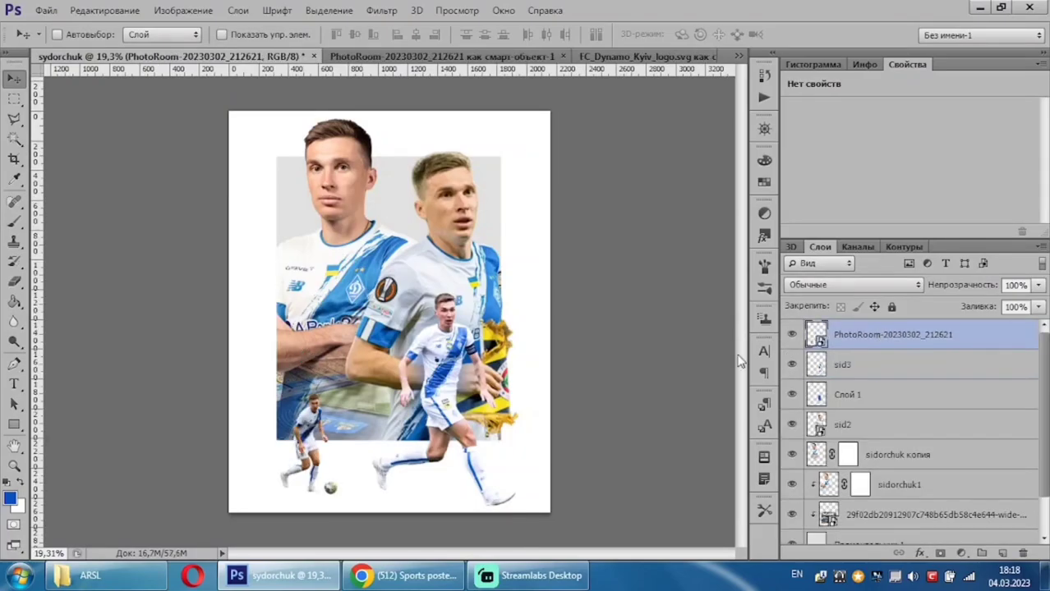
{"action": "key", "text": "ctrl+t"}
{"action": "mouse_move", "coordinate": [432, 387]}
{"action": "left_mouse_down"}
{"action": "mouse_move", "coordinate": [620, 236]}
{"action": "mouse_move", "coordinate": [453, 403]}
{"action": "left_mouse_up"}
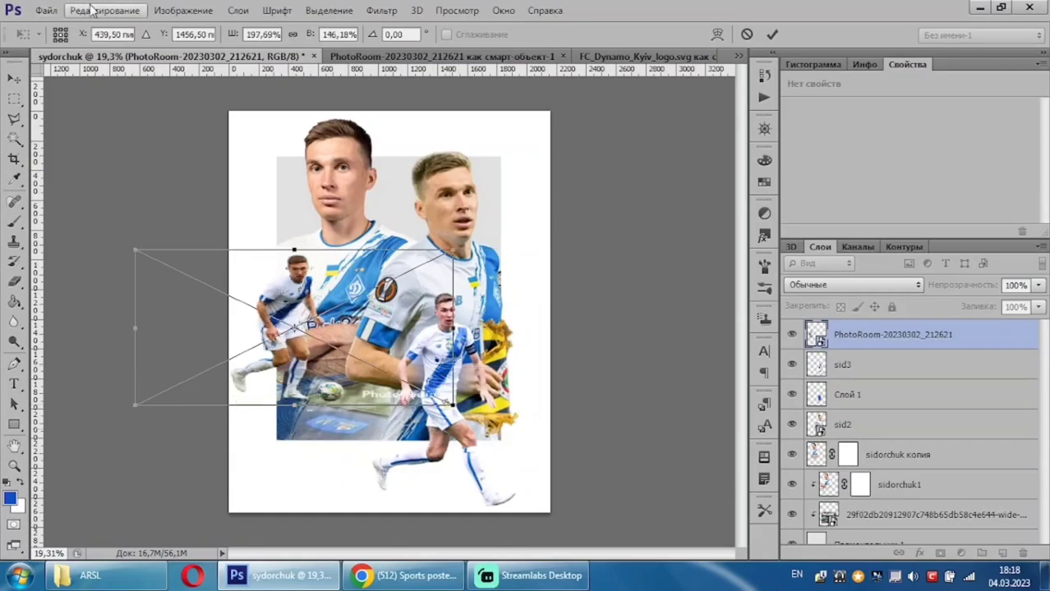
{"action": "left_click_drag", "start_coordinate": [453, 403], "coordinate": [443, 388]}
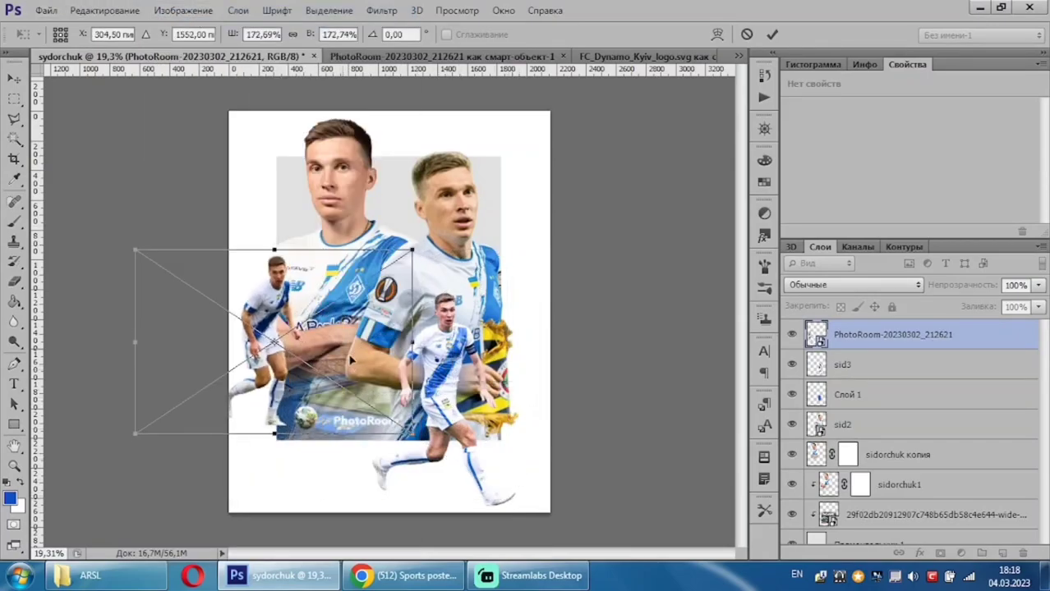
{"action": "left_click_drag", "start_coordinate": [352, 360], "coordinate": [391, 393]}
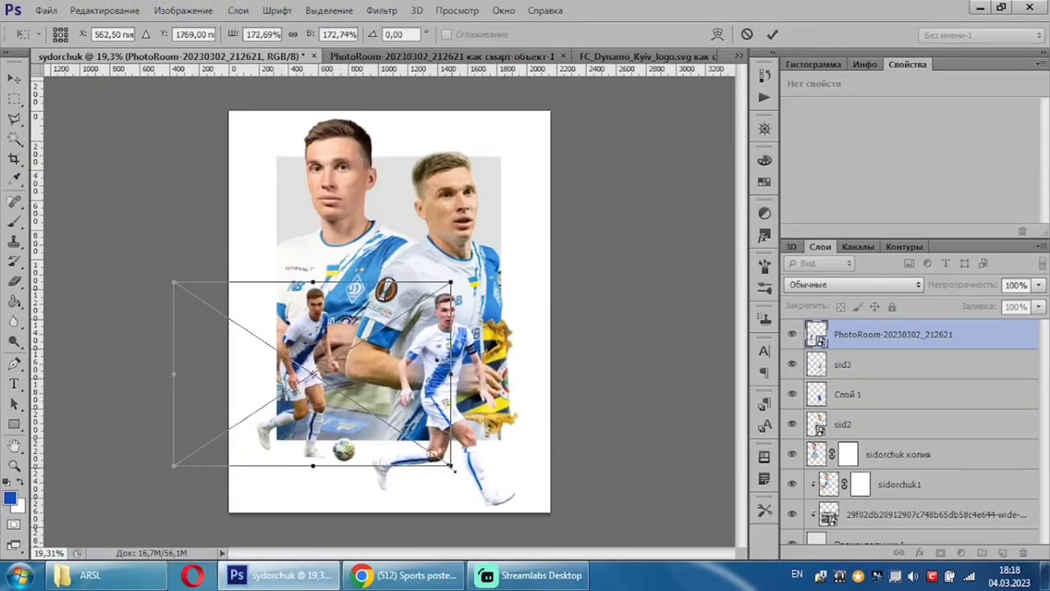
{"action": "left_click_drag", "start_coordinate": [453, 469], "coordinate": [465, 481]}
{"action": "left_click", "coordinate": [772, 33]}
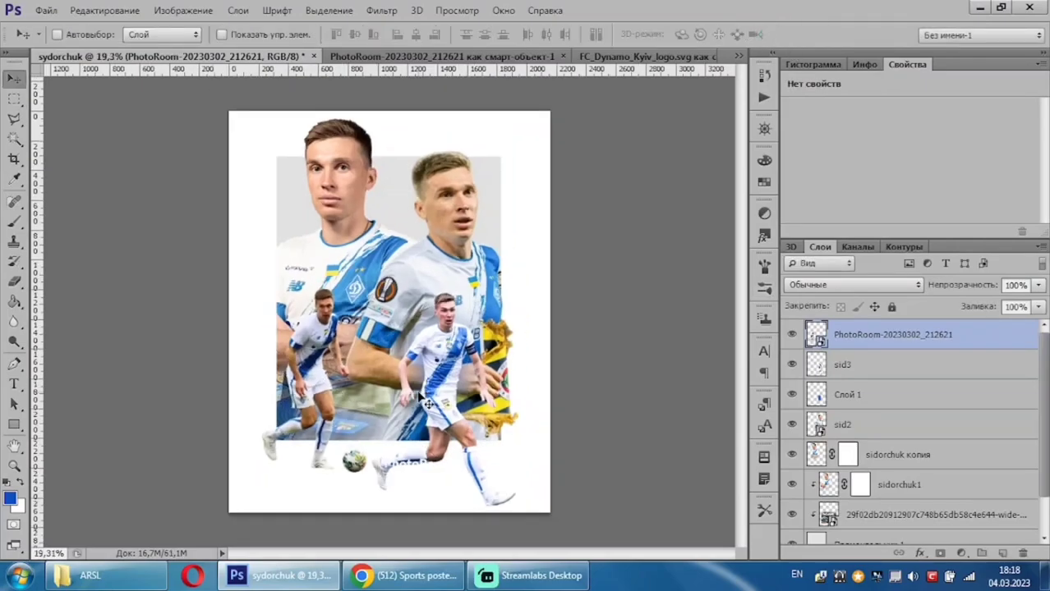
In Camera Raw, set exposure +0.45, highlights -42, shadows +8 and clarity +14 on the new player.
{"action": "scroll", "coordinate": [427, 402], "scroll_direction": "up", "scroll_amount": 1}
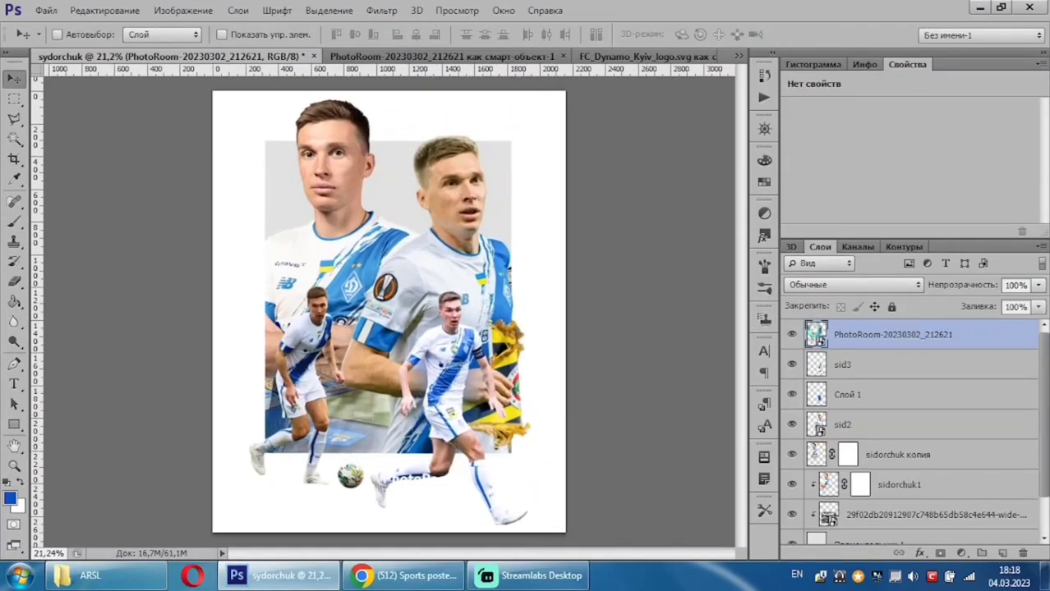
{"action": "double_click", "coordinate": [816, 334]}
{"action": "left_click", "coordinate": [868, 316]}
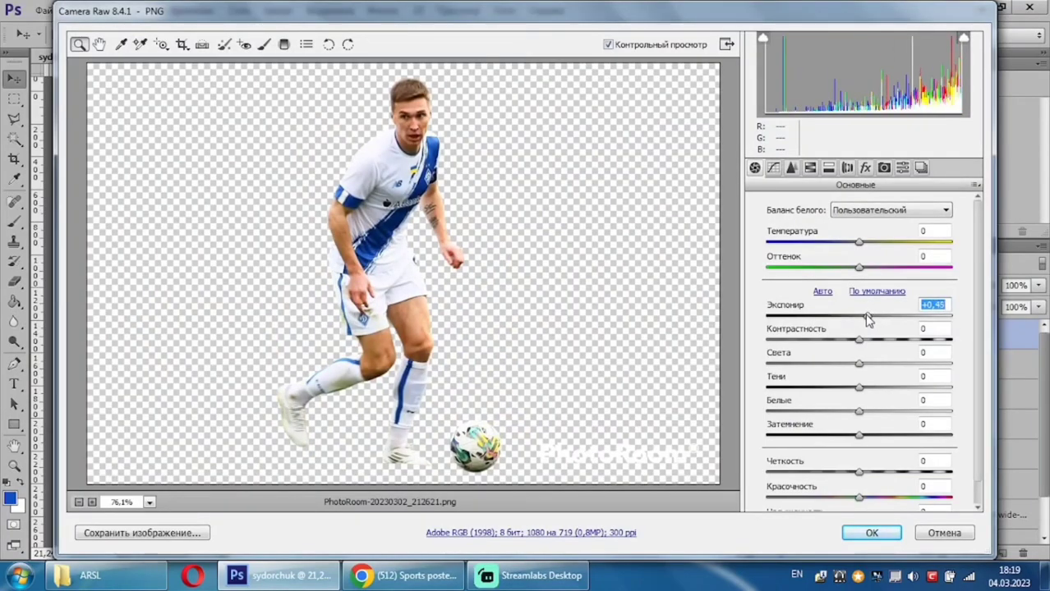
{"action": "mouse_move", "coordinate": [859, 364]}
{"action": "left_mouse_down"}
{"action": "mouse_move", "coordinate": [821, 364]}
{"action": "mouse_move", "coordinate": [867, 390]}
{"action": "left_mouse_up"}
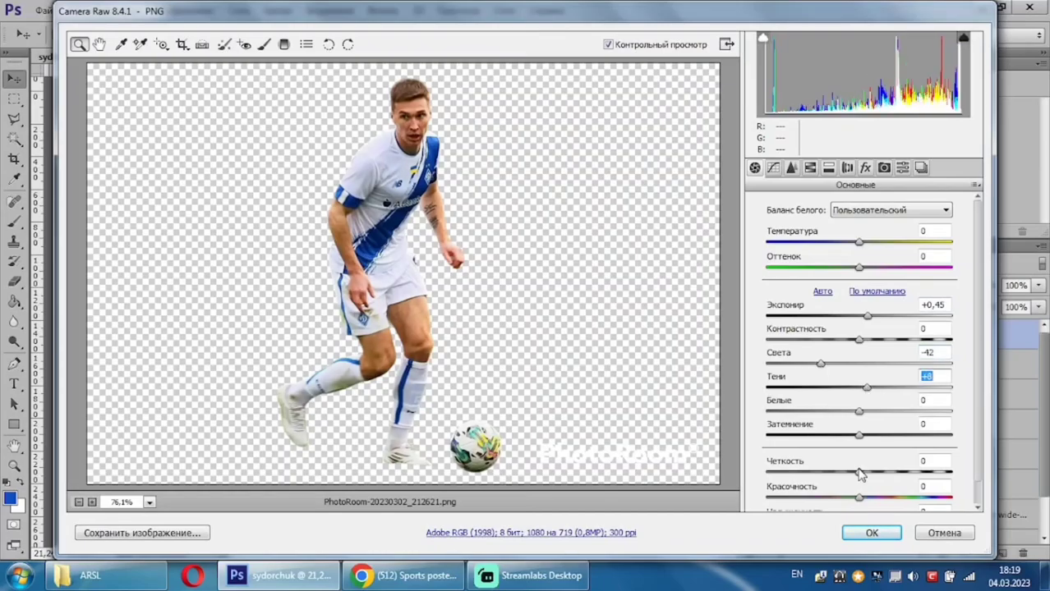
{"action": "left_click_drag", "start_coordinate": [860, 474], "coordinate": [872, 472]}
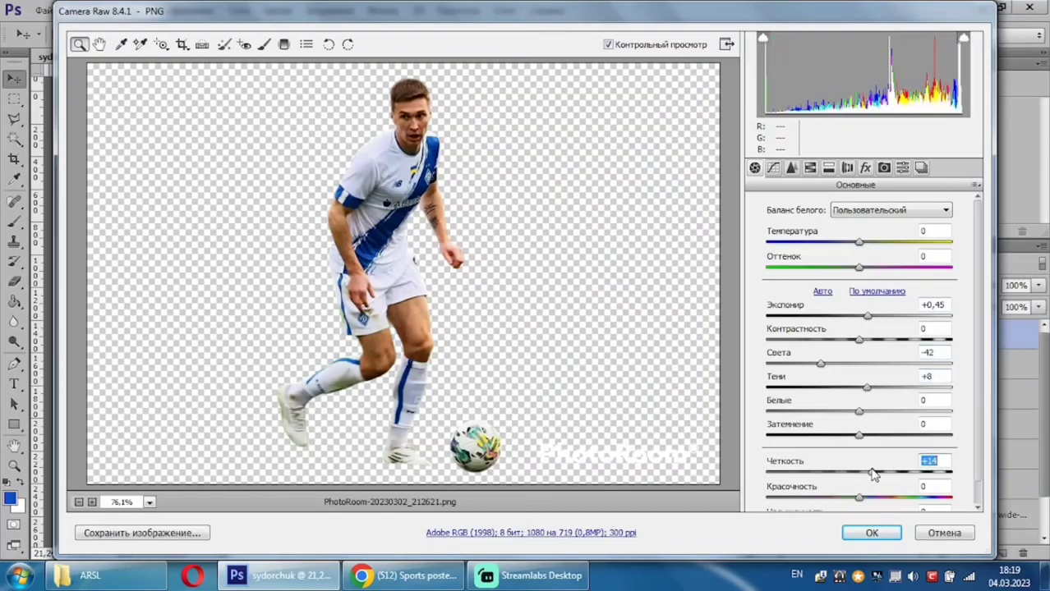
{"action": "left_click", "coordinate": [873, 533]}
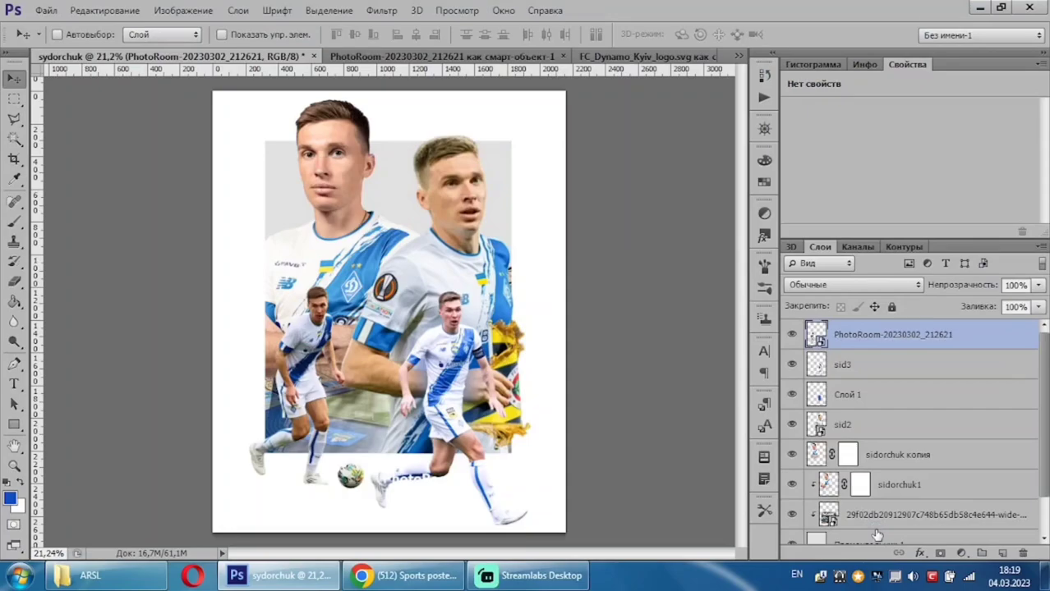
Add two empty shadow layers below the player cut-out and lower the brush opacity.
{"action": "left_click", "coordinate": [1002, 553]}
{"action": "key", "text": "ctrl+bracketleft"}
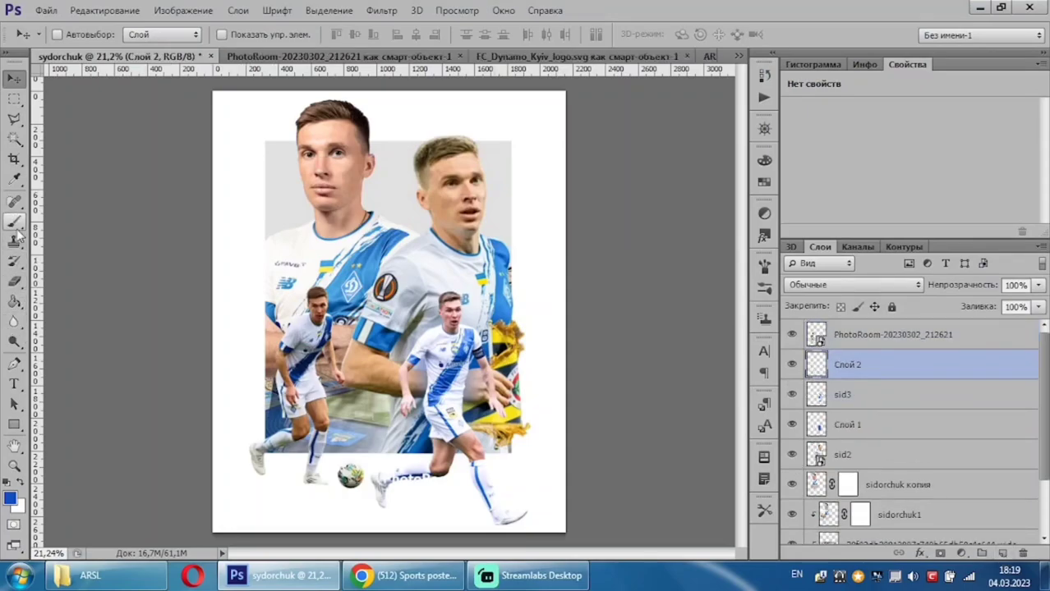
{"action": "left_click", "coordinate": [14, 220]}
{"action": "scroll", "coordinate": [298, 338], "scroll_direction": "up", "scroll_amount": 2}
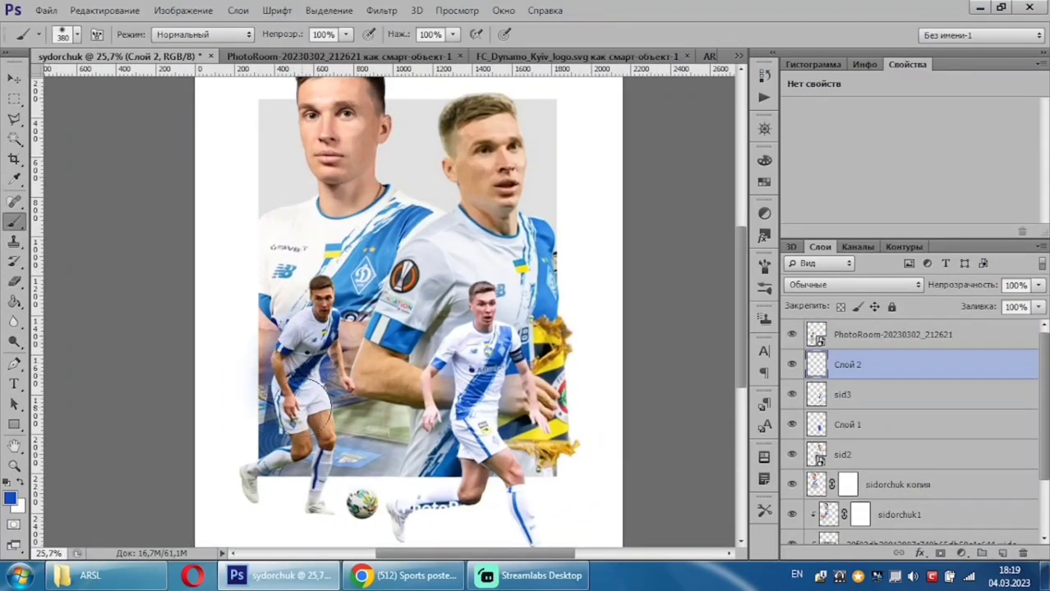
{"action": "scroll", "coordinate": [297, 319], "scroll_direction": "down", "scroll_amount": 2}
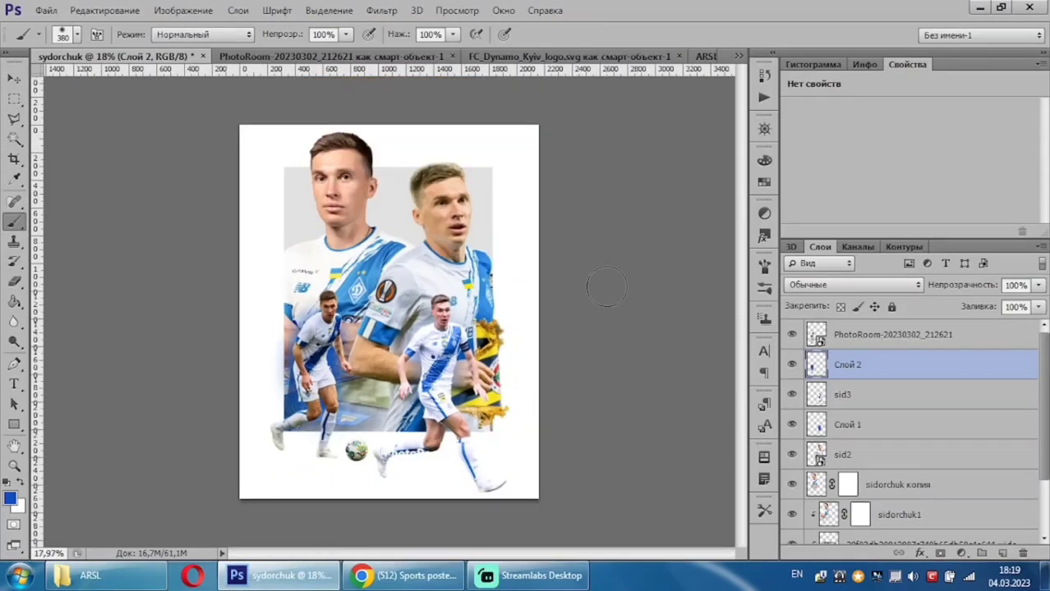
{"action": "left_click", "coordinate": [1002, 552]}
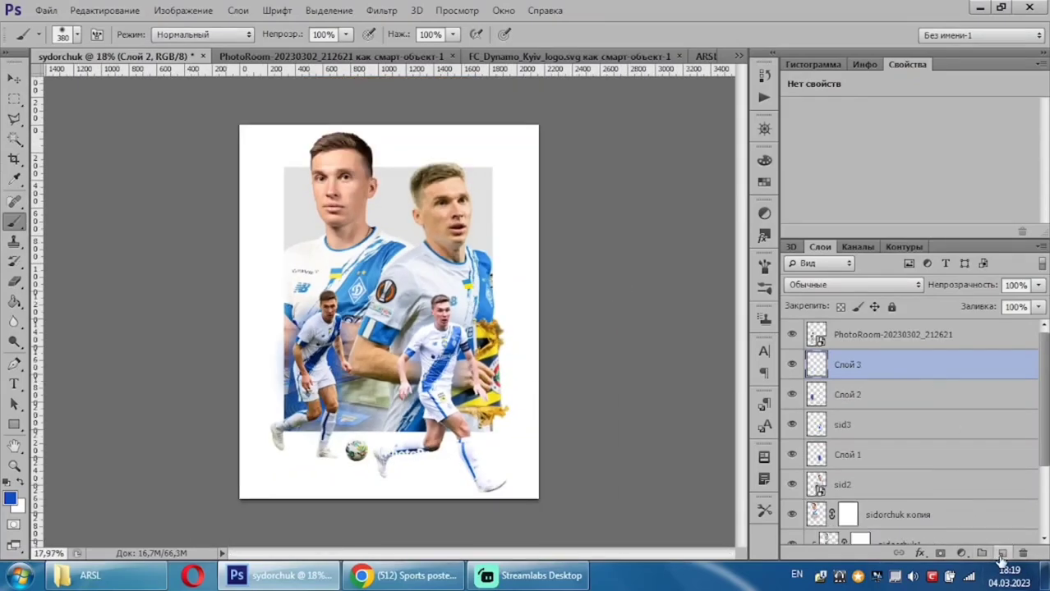
{"action": "scroll", "coordinate": [387, 322], "scroll_direction": "up", "scroll_amount": 1}
{"action": "left_click_drag", "start_coordinate": [288, 37], "coordinate": [234, 44]}
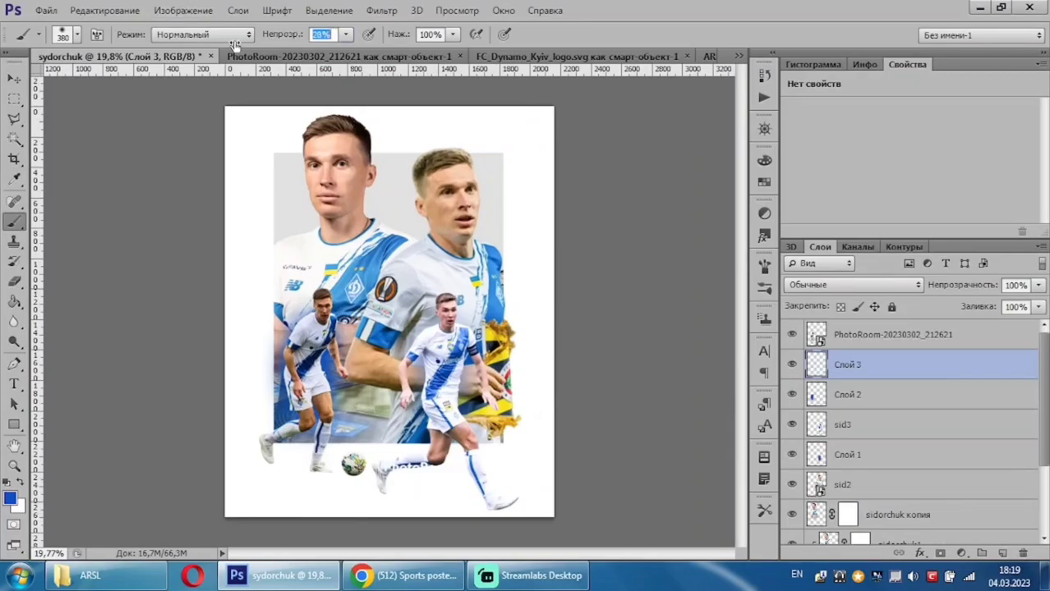
Flatten the brush tip into a thin ellipse and set the paint colour to black.
{"action": "left_click", "coordinate": [763, 287]}
{"action": "left_click_drag", "start_coordinate": [666, 306], "coordinate": [666, 327]}
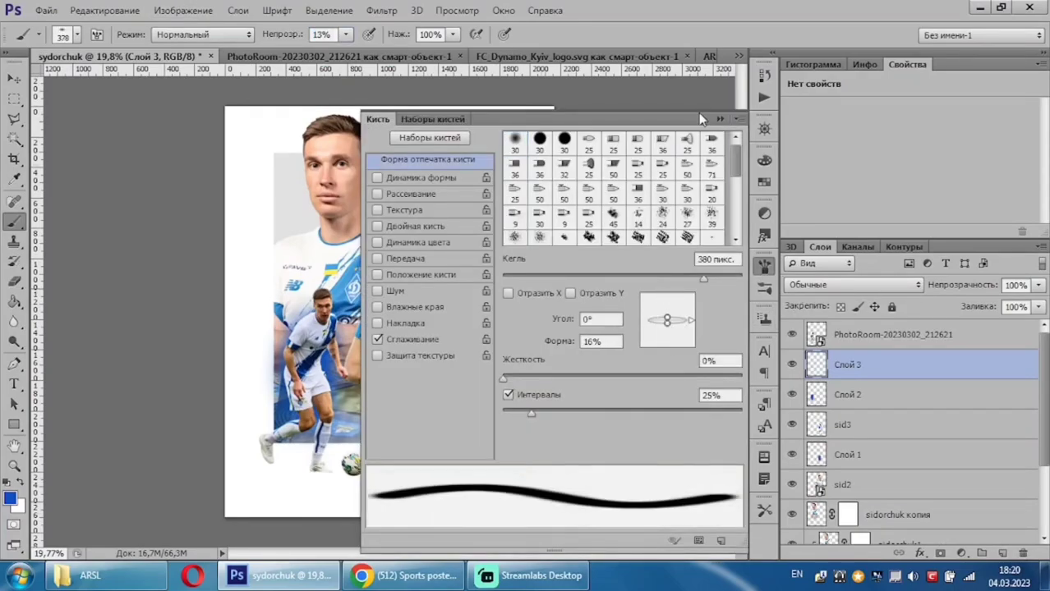
{"action": "scroll", "coordinate": [390, 312], "scroll_direction": "up", "scroll_amount": 1}
{"action": "scroll", "coordinate": [370, 320], "scroll_direction": "up", "scroll_amount": 1}
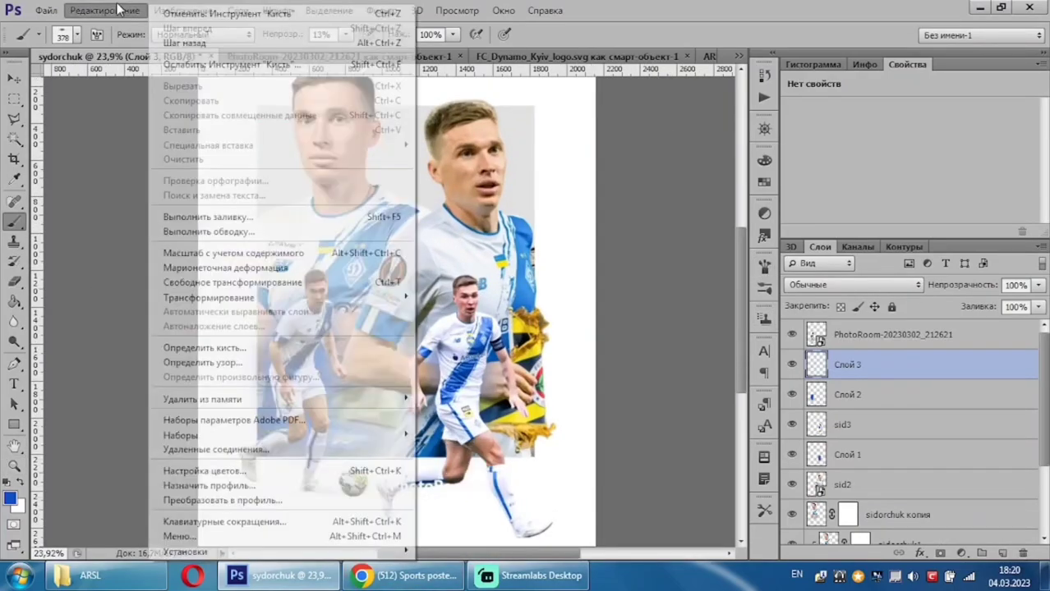
{"action": "left_click", "coordinate": [10, 497]}
{"action": "left_click", "coordinate": [789, 464]}
{"action": "left_click", "coordinate": [942, 225]}
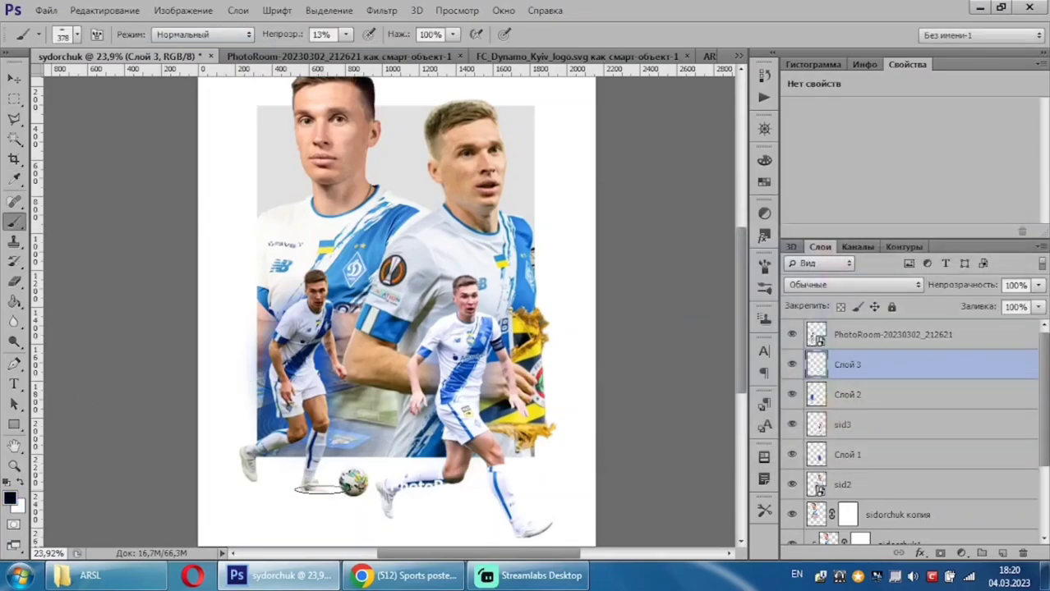
Paint soft shadows under the left player's foot, the right player's foot and the middle shoe.
{"action": "scroll", "coordinate": [300, 494], "scroll_direction": "up", "scroll_amount": 5}
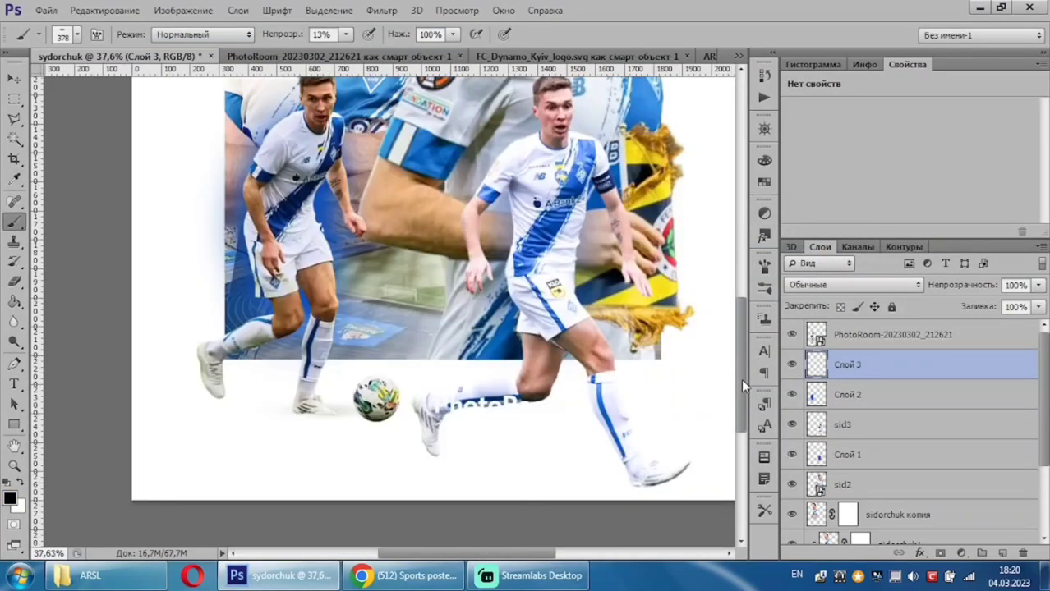
{"action": "left_click_drag", "start_coordinate": [186, 402], "coordinate": [220, 403]}
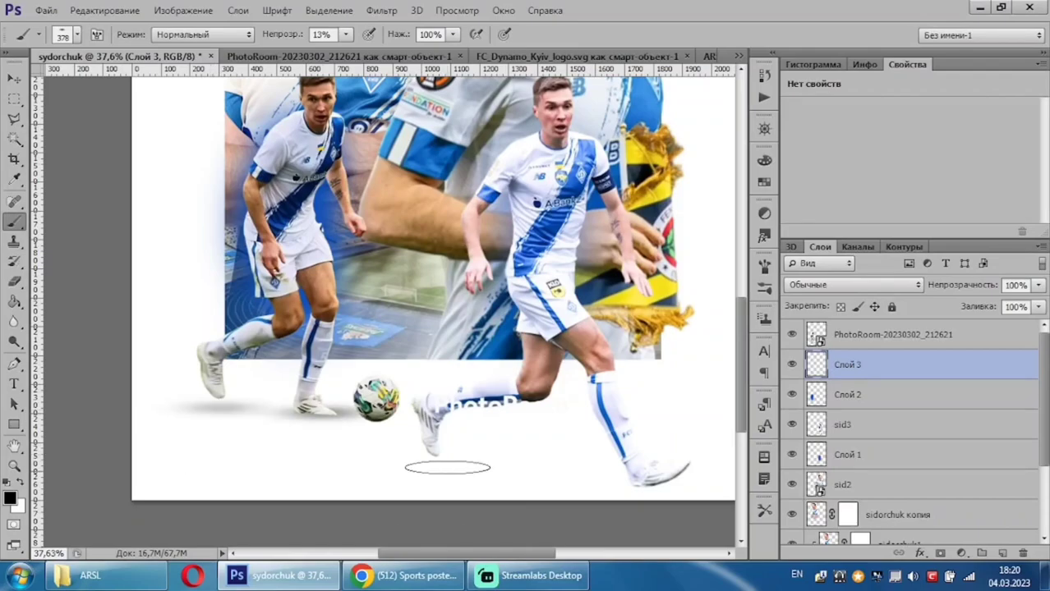
{"action": "left_click_drag", "start_coordinate": [652, 488], "coordinate": [644, 486]}
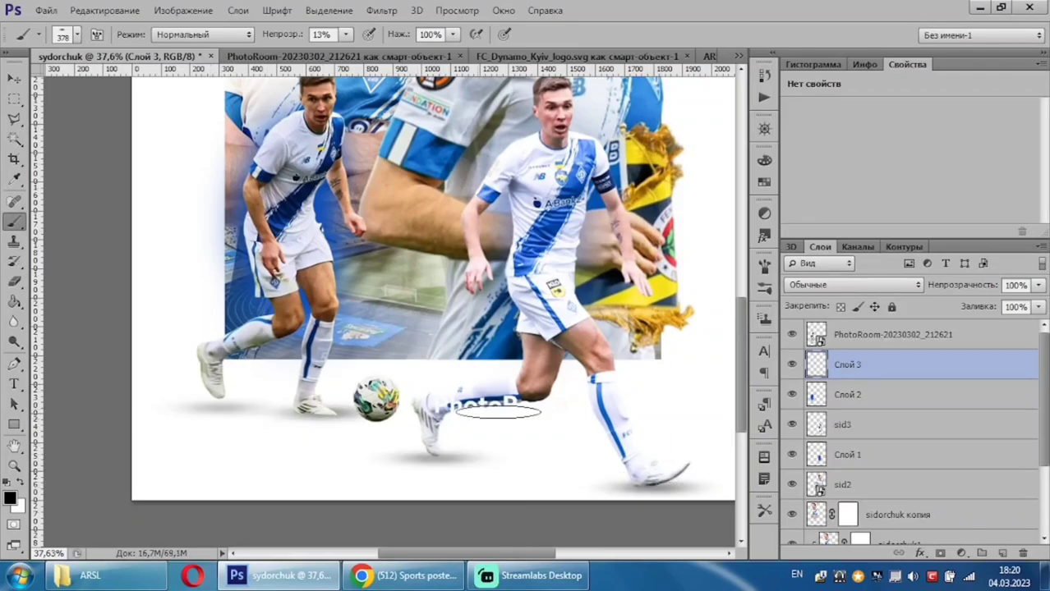
{"action": "left_click_drag", "start_coordinate": [435, 460], "coordinate": [423, 453]}
{"action": "left_click_drag", "start_coordinate": [236, 419], "coordinate": [219, 418]}
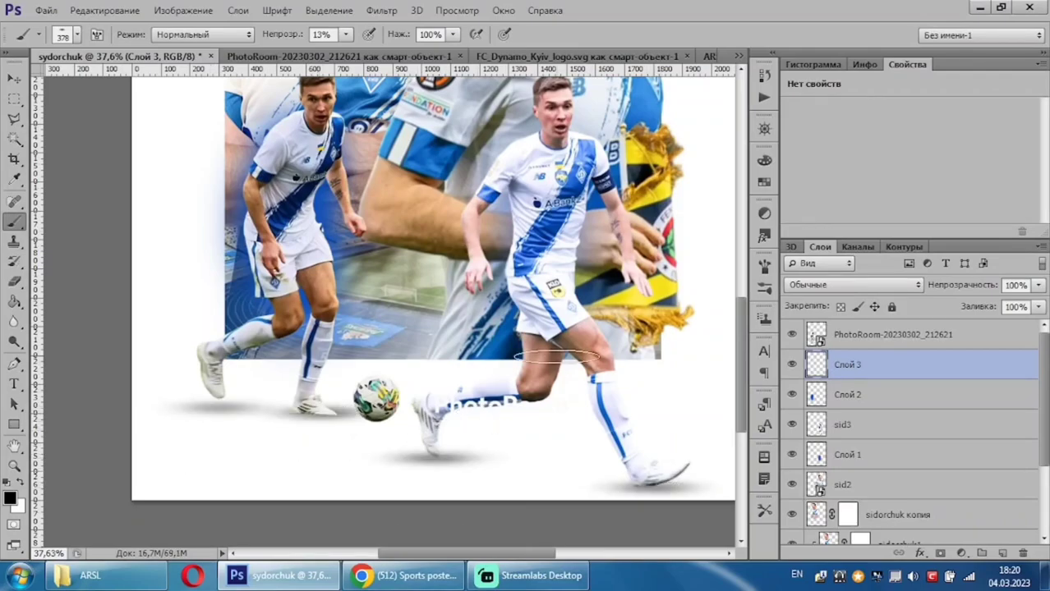
Rasterize the PhotoRoom player layer and erase the football near the players' feet.
{"action": "scroll", "coordinate": [557, 356], "scroll_direction": "down", "scroll_amount": 3}
{"action": "left_click", "coordinate": [893, 335]}
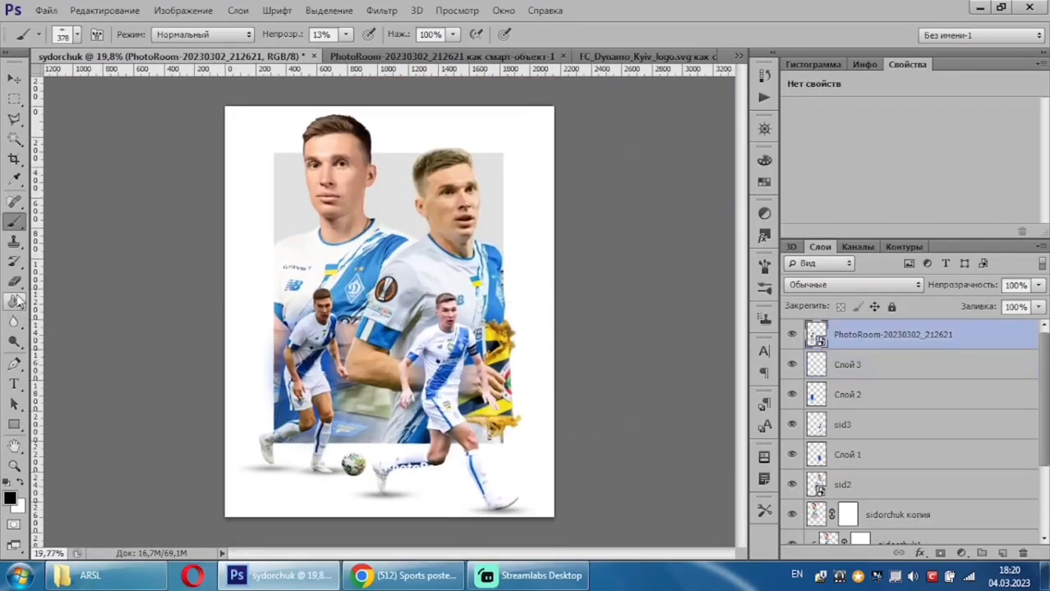
{"action": "key", "text": "e"}
{"action": "left_click", "coordinate": [310, 355]}
{"action": "key", "text": "Return"}
{"action": "scroll", "coordinate": [378, 483], "scroll_direction": "up", "scroll_amount": 1}
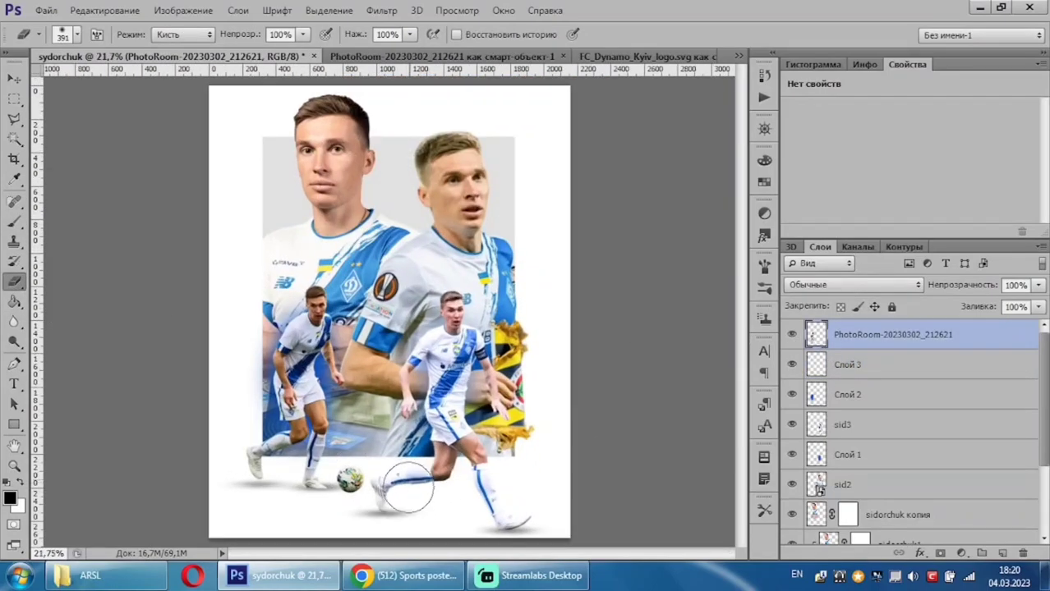
{"action": "mouse_move", "coordinate": [383, 483]}
{"action": "left_mouse_down"}
{"action": "mouse_move", "coordinate": [360, 480]}
{"action": "mouse_move", "coordinate": [382, 476]}
{"action": "left_mouse_up"}
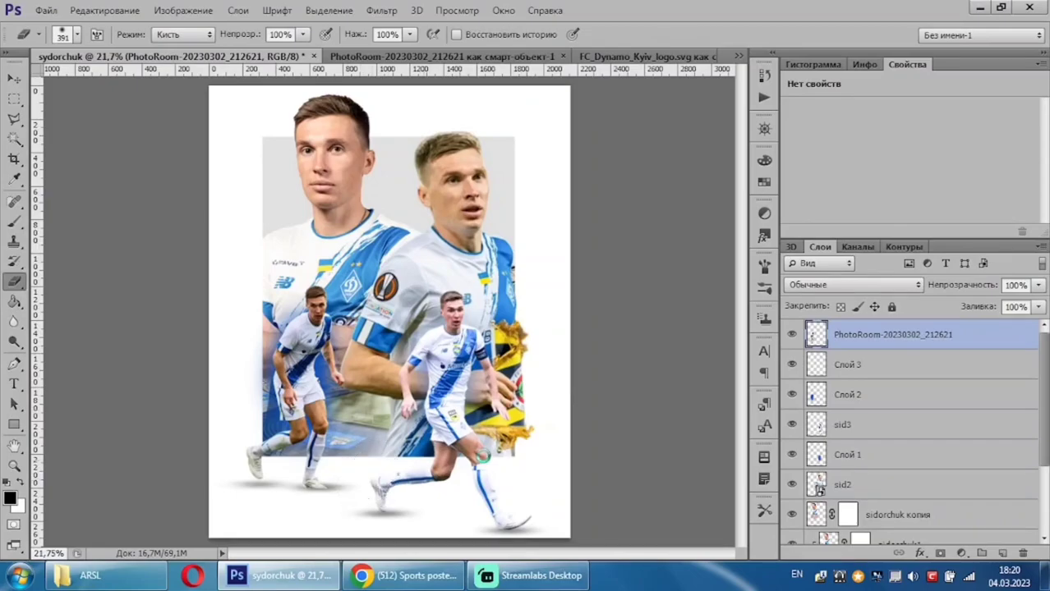
{"action": "scroll", "coordinate": [480, 505], "scroll_direction": "up", "scroll_amount": 2}
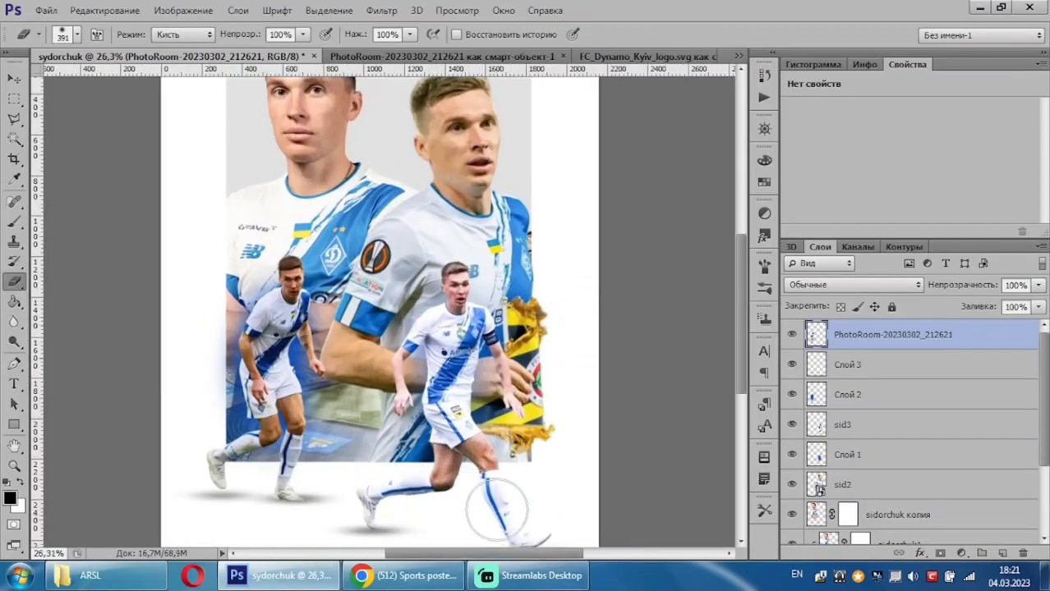
{"action": "scroll", "coordinate": [497, 505], "scroll_direction": "down", "scroll_amount": 2}
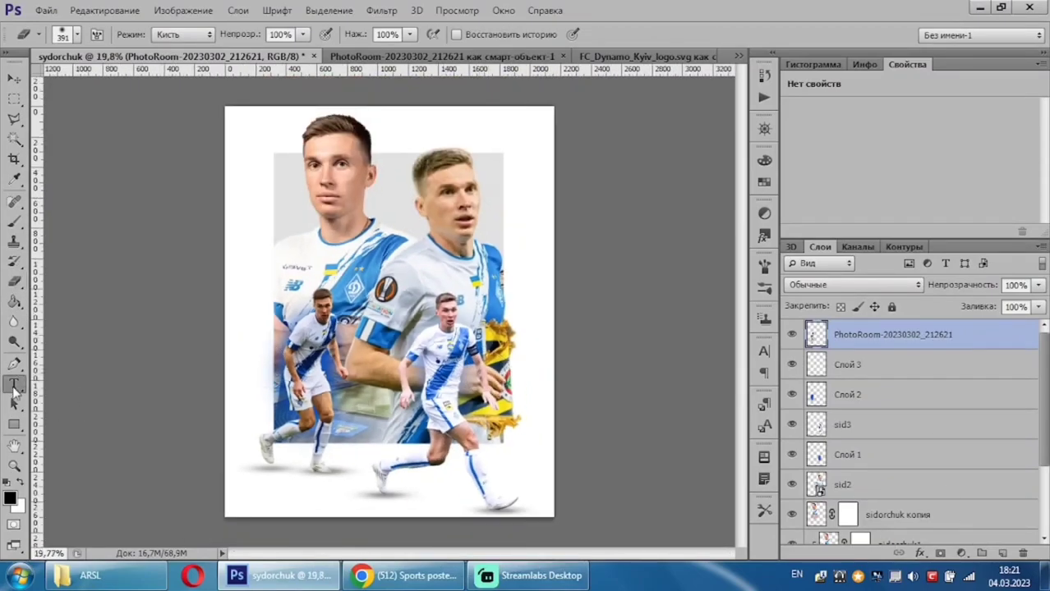
Type SERGIY on the poster in Unbounded ExtraBold and commit the text.
{"action": "left_click", "coordinate": [351, 366]}
{"action": "type", "text": "SE"}
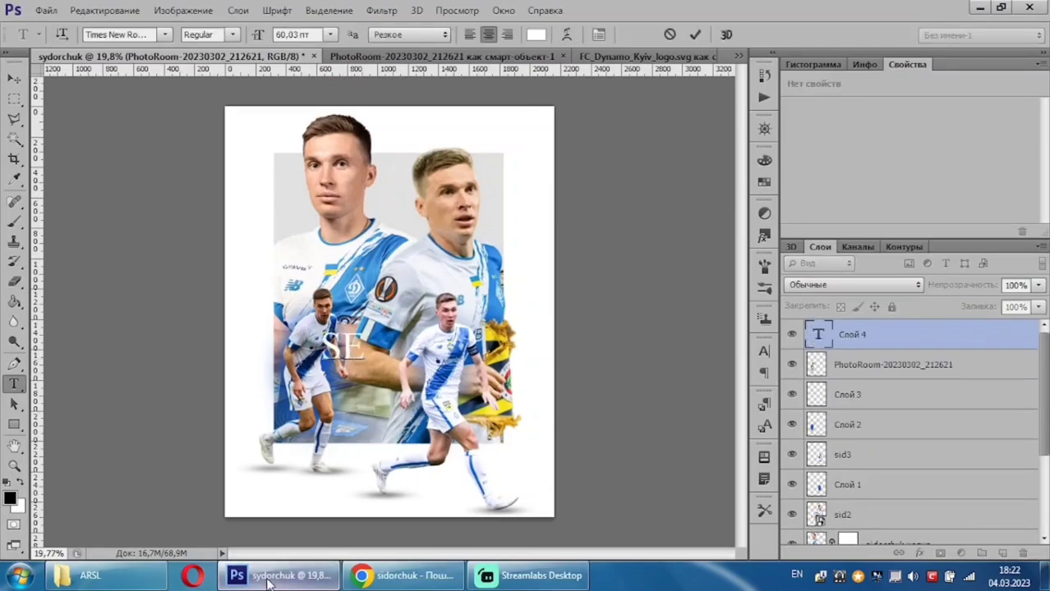
{"action": "type", "text": "RGIY"}
{"action": "key", "text": "ctrl+a"}
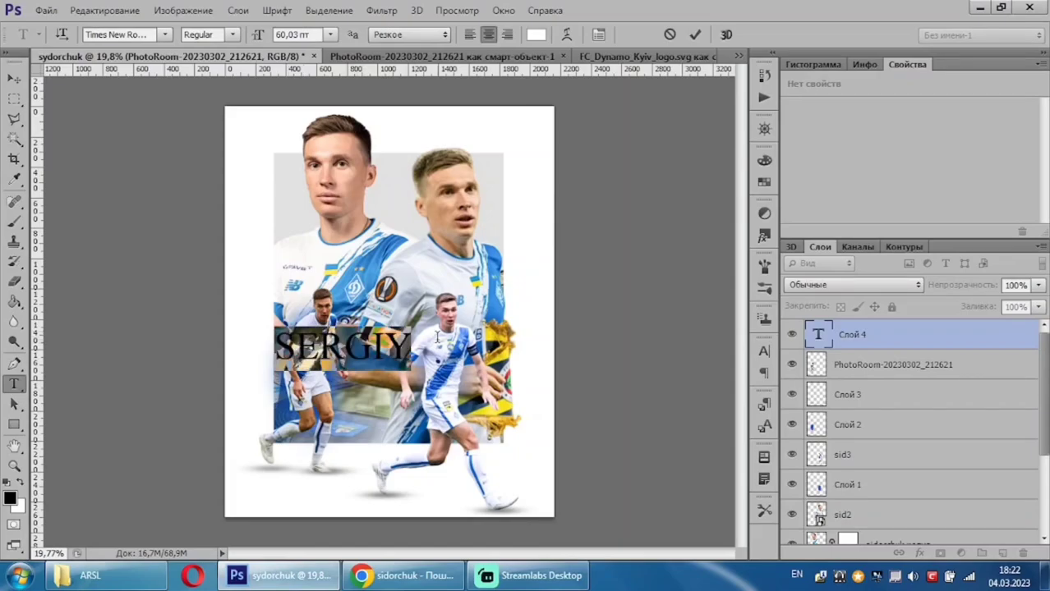
{"action": "left_click", "coordinate": [763, 351]}
{"action": "left_click", "coordinate": [636, 359]}
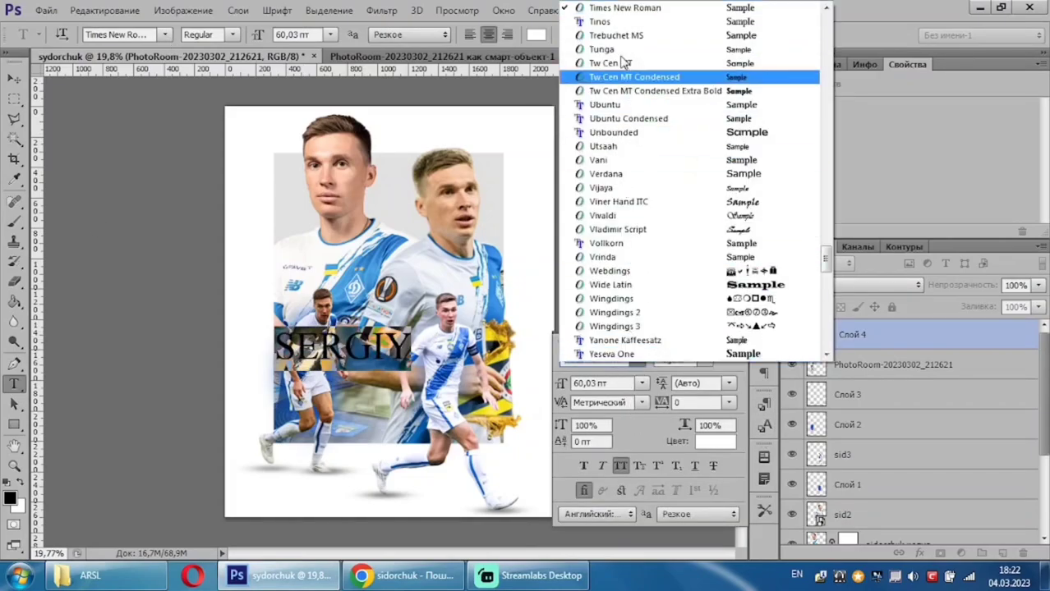
{"action": "left_click", "coordinate": [591, 131]}
{"action": "left_click", "coordinate": [704, 359]}
{"action": "left_click", "coordinate": [708, 450]}
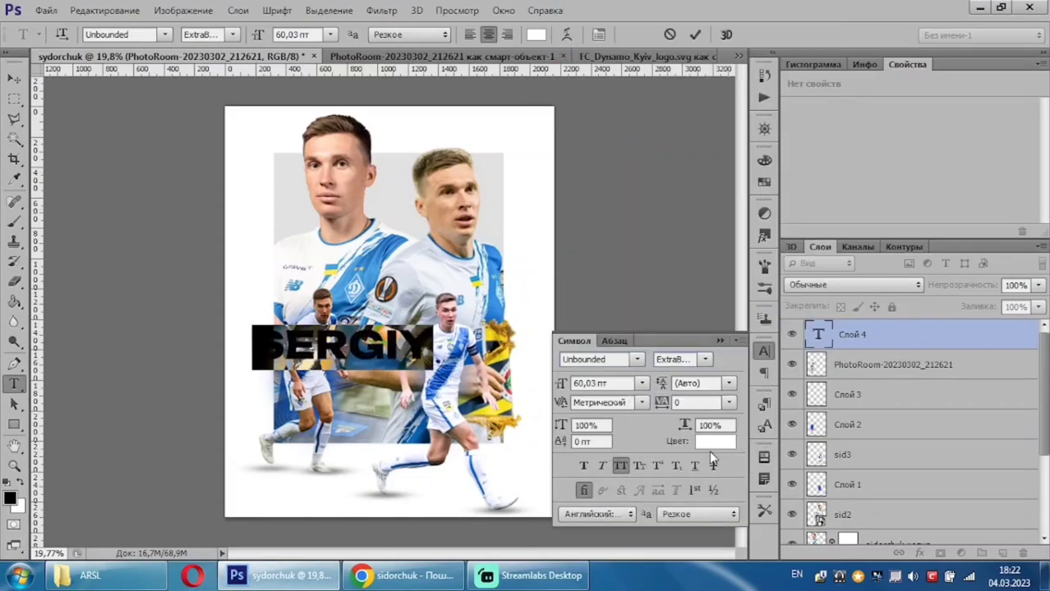
{"action": "left_click", "coordinate": [720, 341]}
{"action": "right_click", "coordinate": [380, 347]}
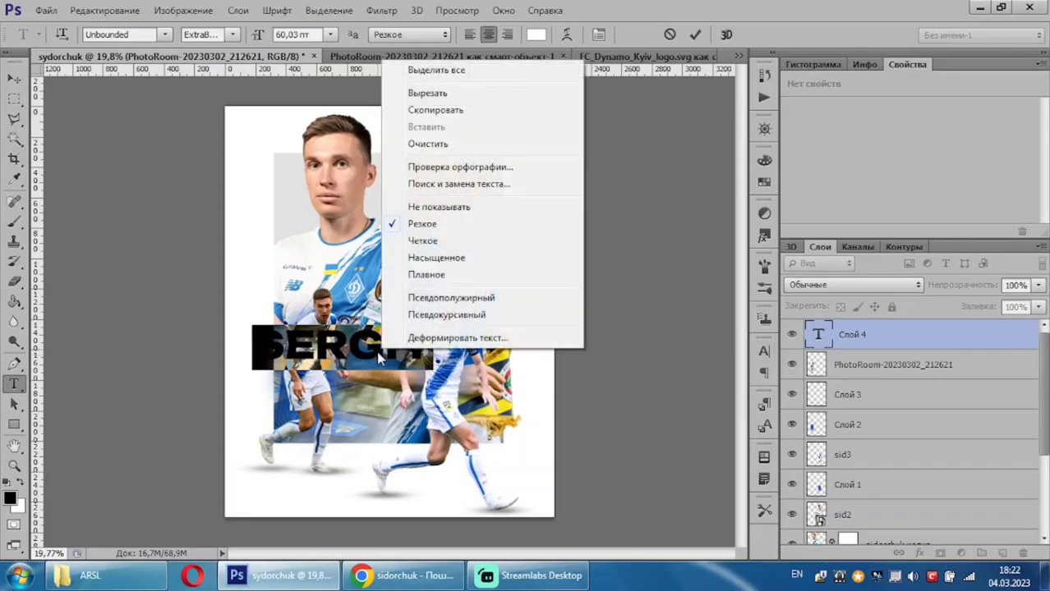
{"action": "key", "text": "Escape"}
{"action": "key", "text": "ctrl+Return"}
Rotate the SERGIY text 90° counter-clockwise.
{"action": "key", "text": "ctrl+t"}
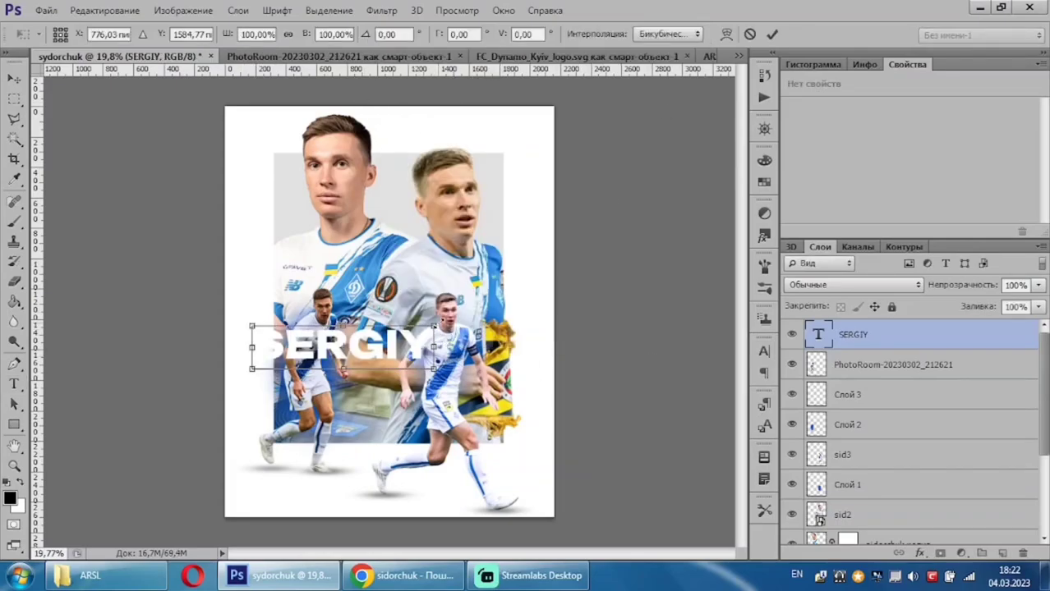
{"action": "right_click", "coordinate": [393, 352]}
{"action": "left_click", "coordinate": [451, 293]}
{"action": "key", "text": "Return"}
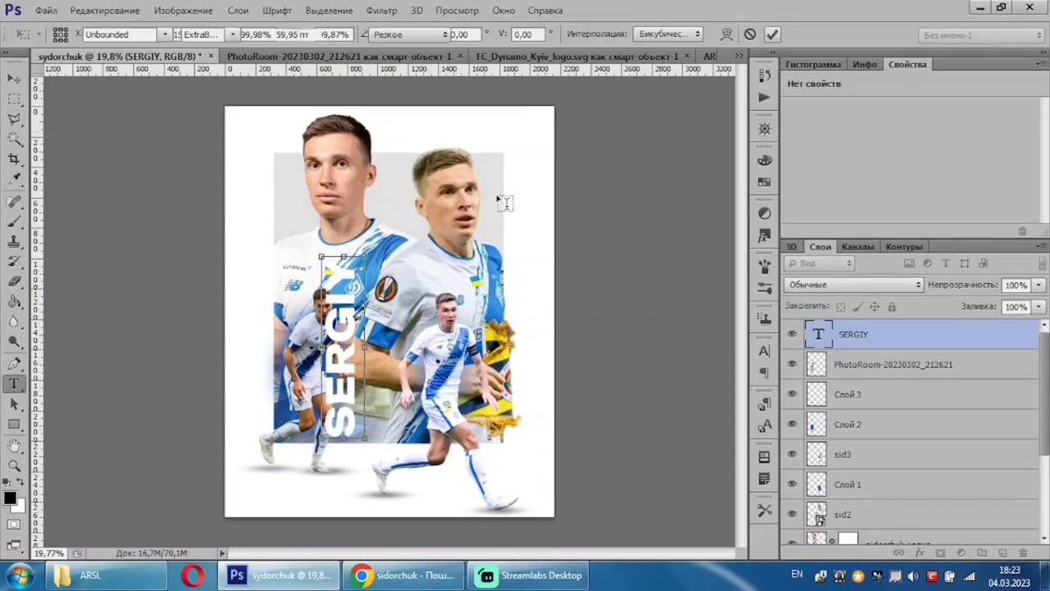
Colour SERGIY with blue sampled from the jersey and move it to the left edge.
{"action": "left_click_drag", "start_coordinate": [344, 437], "coordinate": [345, 257]}
{"action": "left_click", "coordinate": [764, 350]}
{"action": "left_click", "coordinate": [649, 442]}
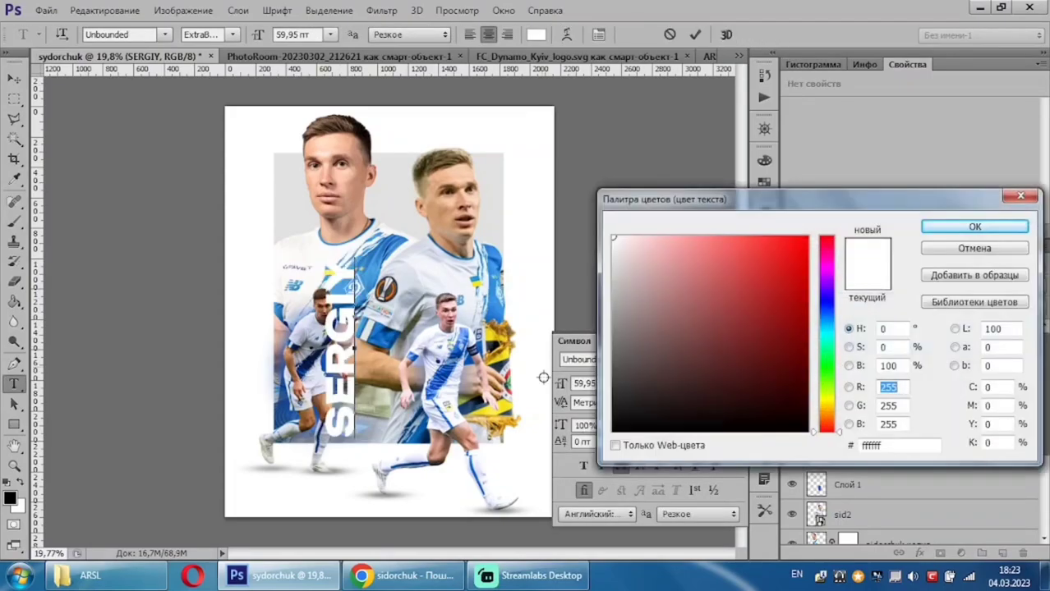
{"action": "left_click", "coordinate": [493, 261]}
{"action": "left_click", "coordinate": [977, 228]}
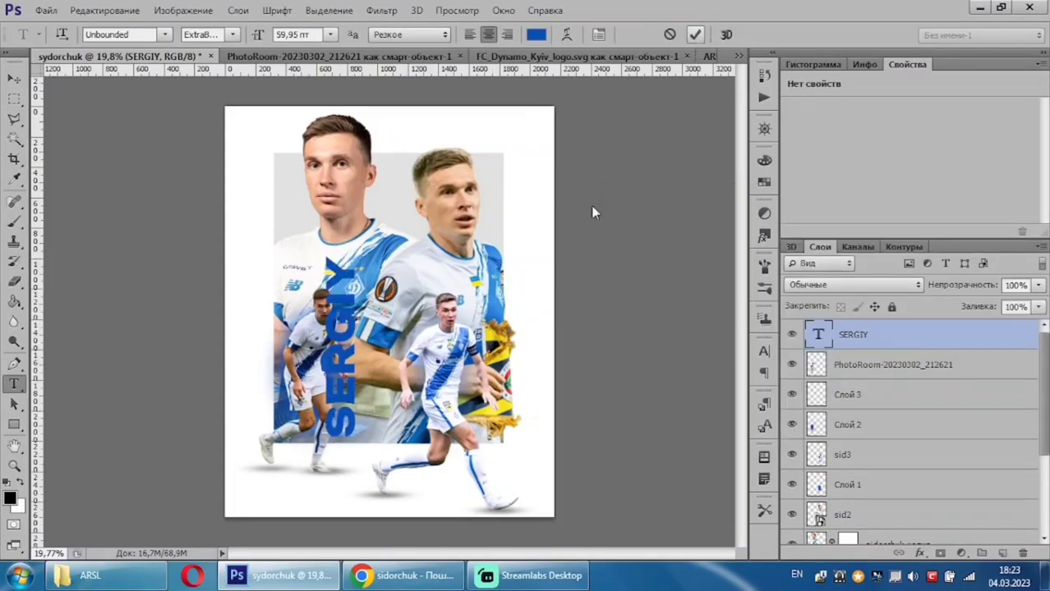
{"action": "left_click", "coordinate": [14, 78]}
{"action": "left_click_drag", "start_coordinate": [353, 273], "coordinate": [267, 170]}
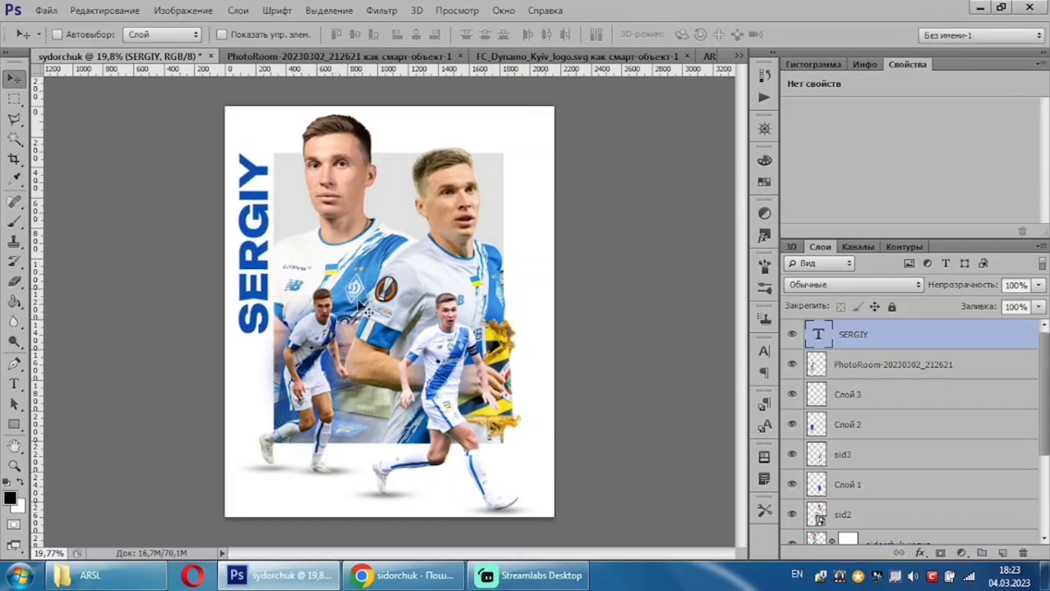
Duplicate SERGIY, rotate the copy 180° and position it along the right edge.
{"action": "key", "text": "ctrl+j"}
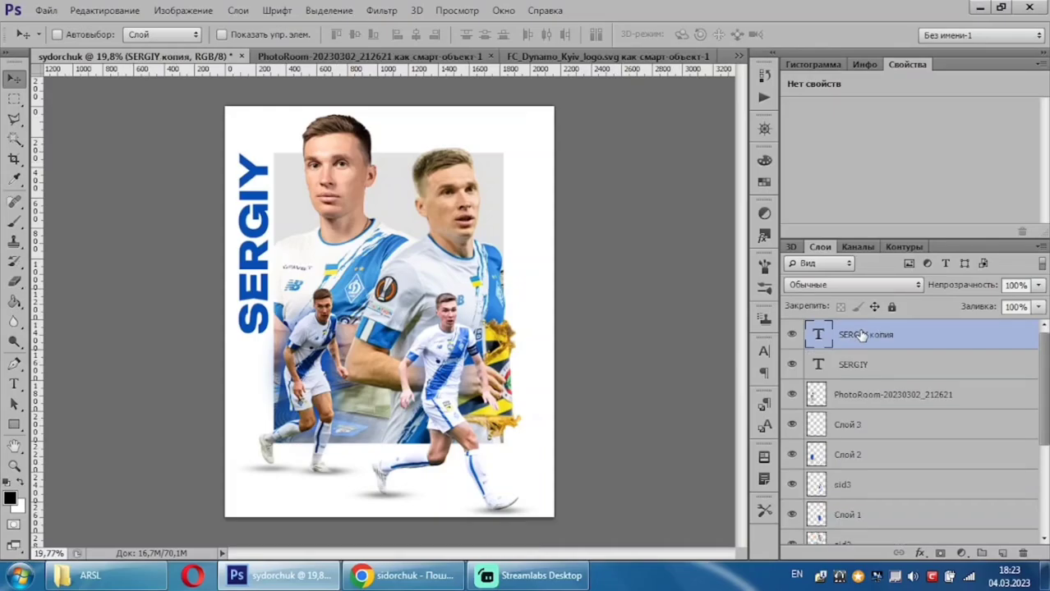
{"action": "mouse_move", "coordinate": [261, 263]}
{"action": "left_mouse_down"}
{"action": "mouse_move", "coordinate": [534, 226]}
{"action": "mouse_move", "coordinate": [519, 271]}
{"action": "left_mouse_up"}
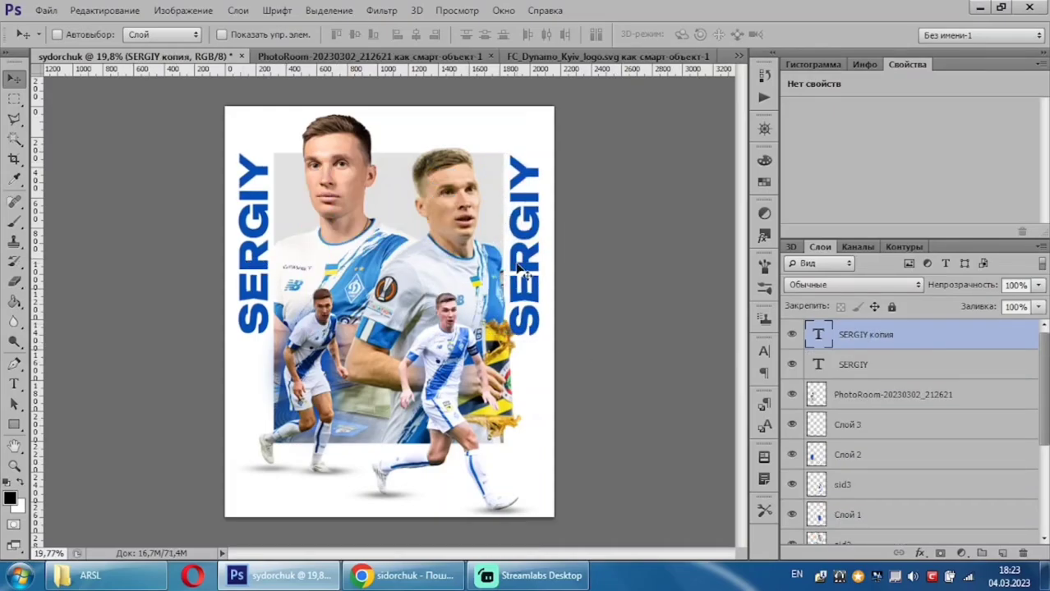
{"action": "right_click", "coordinate": [519, 268]}
{"action": "left_click", "coordinate": [553, 239]}
{"action": "key", "text": "ctrl+t"}
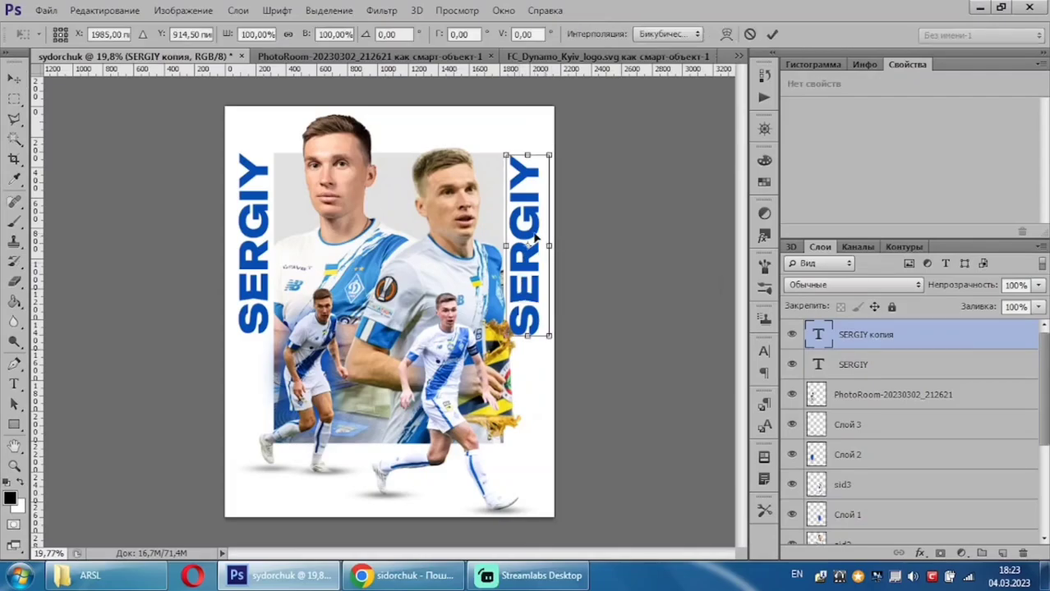
{"action": "right_click", "coordinate": [536, 238]}
{"action": "left_click", "coordinate": [591, 404]}
{"action": "left_click_drag", "start_coordinate": [541, 284], "coordinate": [534, 387]}
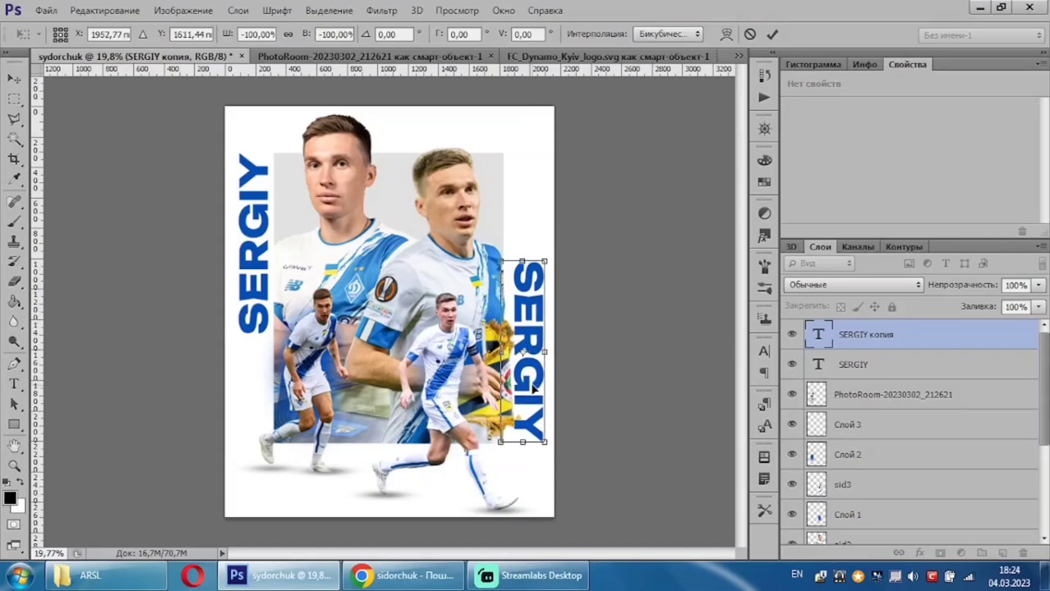
{"action": "key", "text": "shift+Left"}
{"action": "key", "text": "t"}
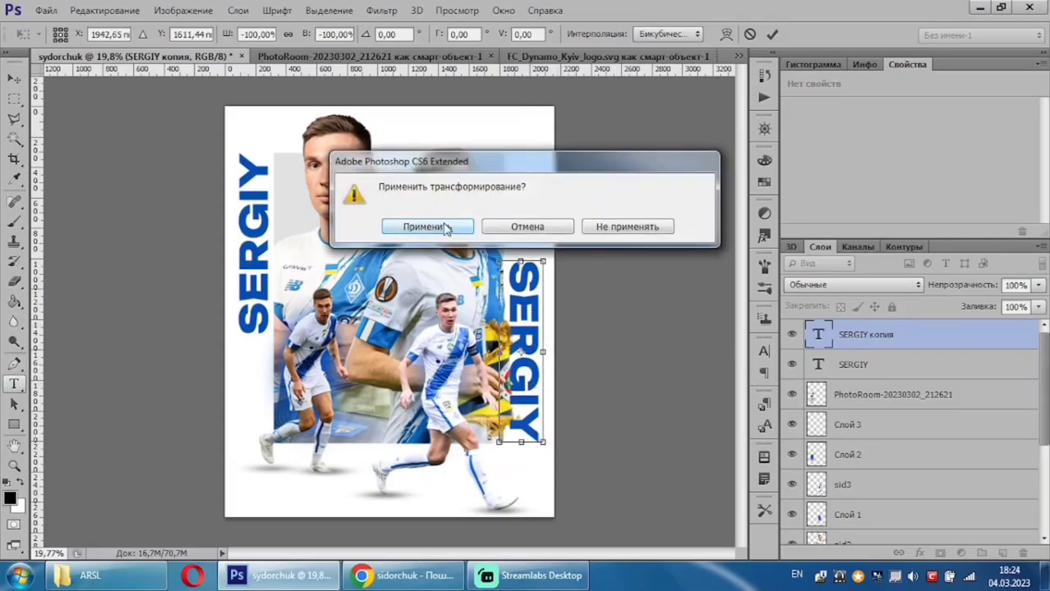
{"action": "left_click", "coordinate": [436, 225]}
Rewrite the copy as SYDORCHUK, nudge it up and scale it to about 74%.
{"action": "left_click_drag", "start_coordinate": [526, 261], "coordinate": [540, 431]}
{"action": "type", "text": "D"}
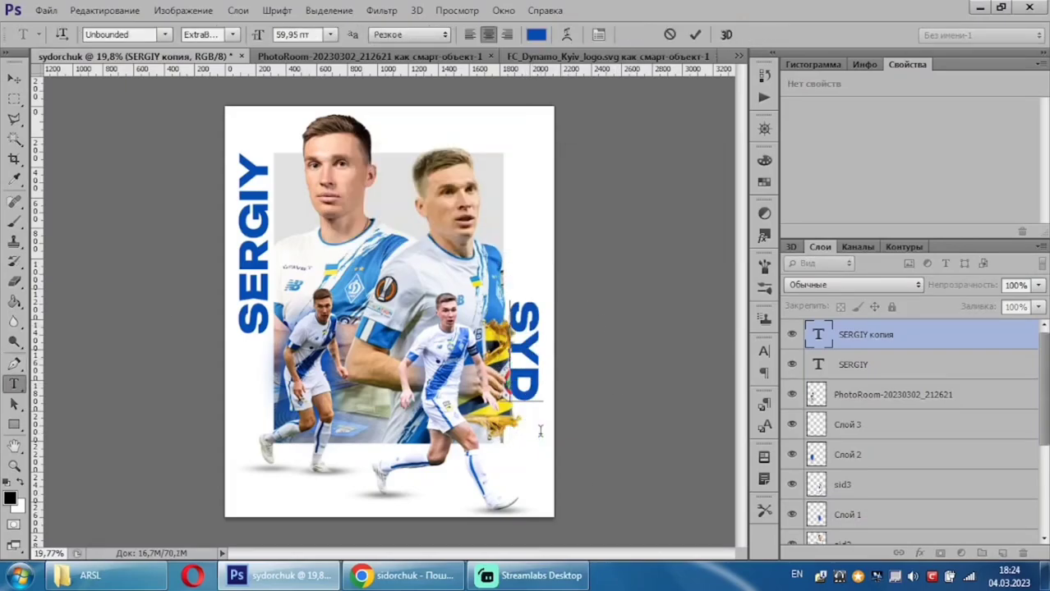
{"action": "type", "text": "ORCHUK"}
{"action": "left_click", "coordinate": [694, 34]}
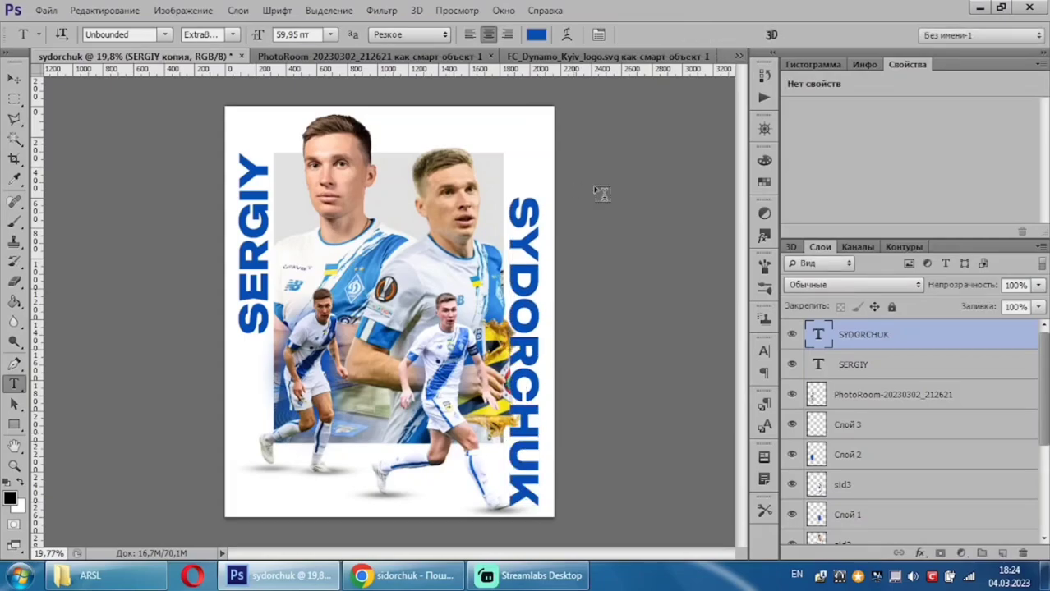
{"action": "key", "text": "v"}
{"action": "left_click_drag", "start_coordinate": [525, 294], "coordinate": [538, 252]}
{"action": "key", "text": "ctrl+t"}
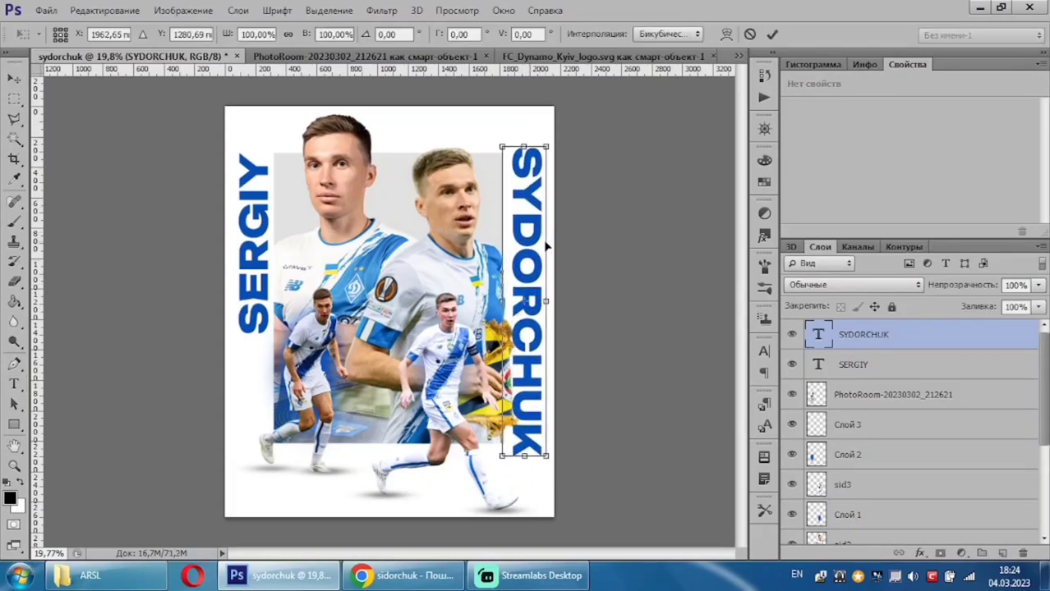
{"action": "left_click_drag", "start_coordinate": [544, 458], "coordinate": [525, 385]}
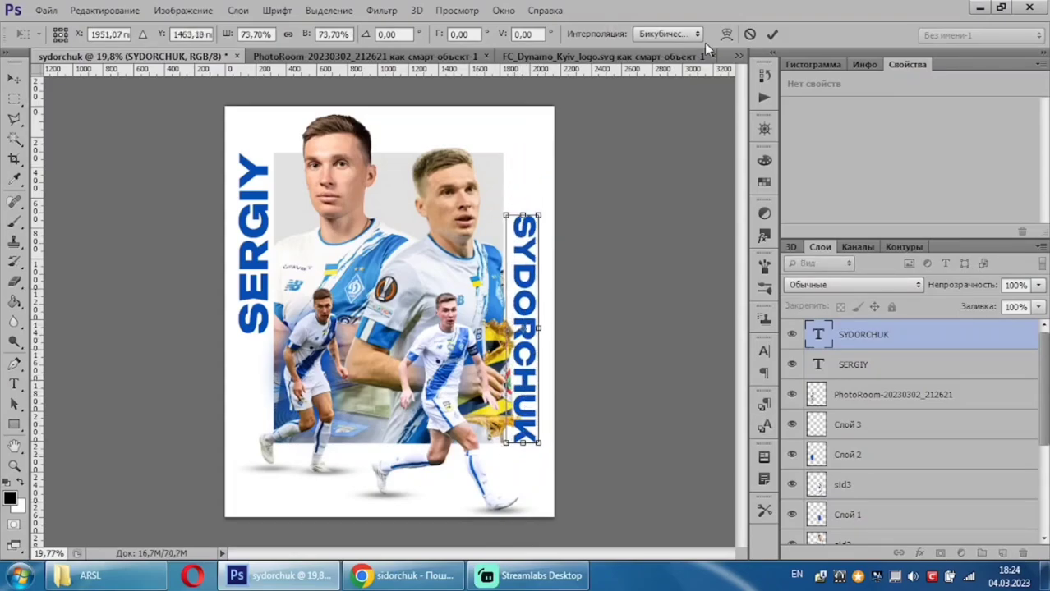
{"action": "key", "text": "Return"}
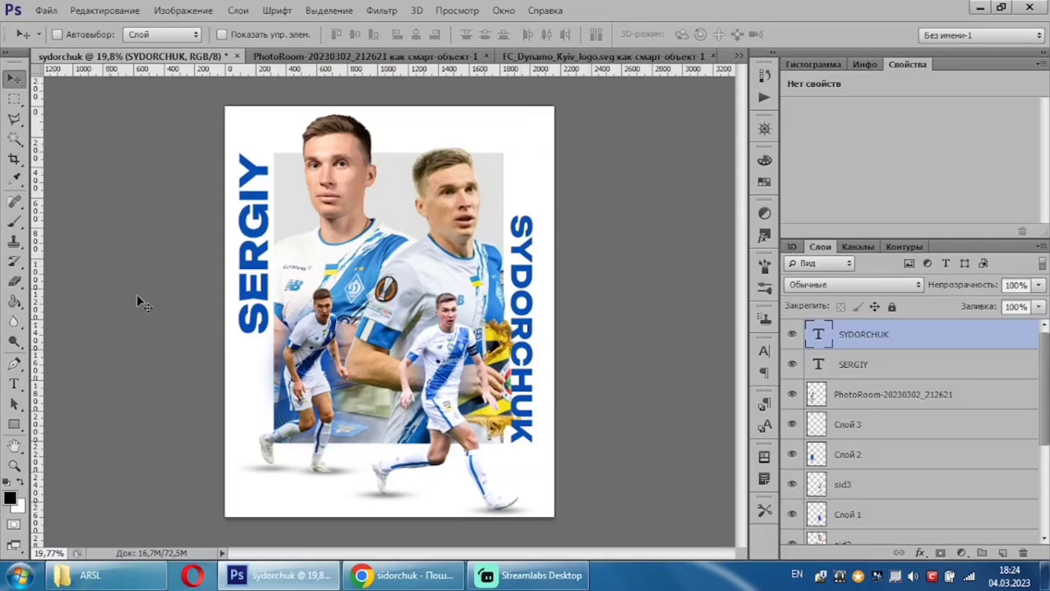
{"action": "left_click", "coordinate": [14, 424]}
Draw a tall thin bar below SERGIY with a blue Color Overlay sampled from the text.
{"action": "left_click_drag", "start_coordinate": [257, 343], "coordinate": [266, 442]}
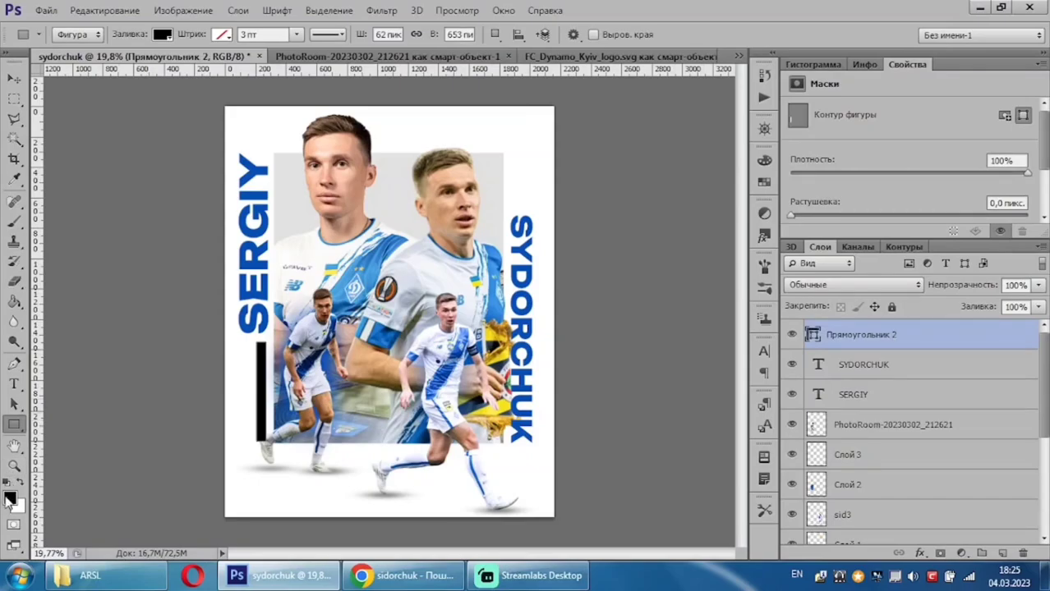
{"action": "double_click", "coordinate": [925, 338]}
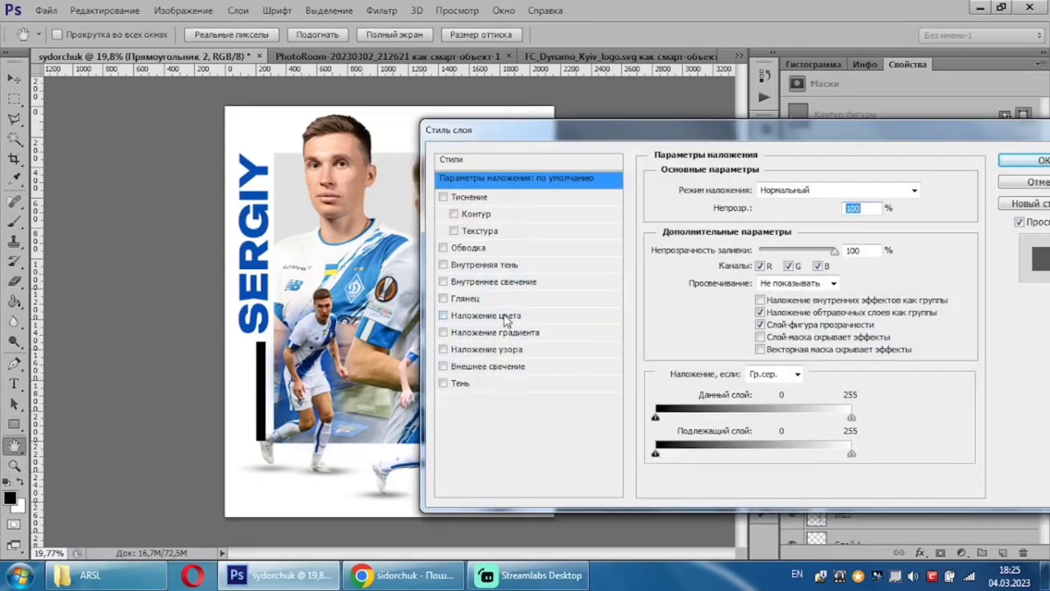
{"action": "left_click", "coordinate": [484, 315]}
{"action": "left_click", "coordinate": [923, 189]}
{"action": "left_click", "coordinate": [255, 191]}
{"action": "left_click", "coordinate": [974, 227]}
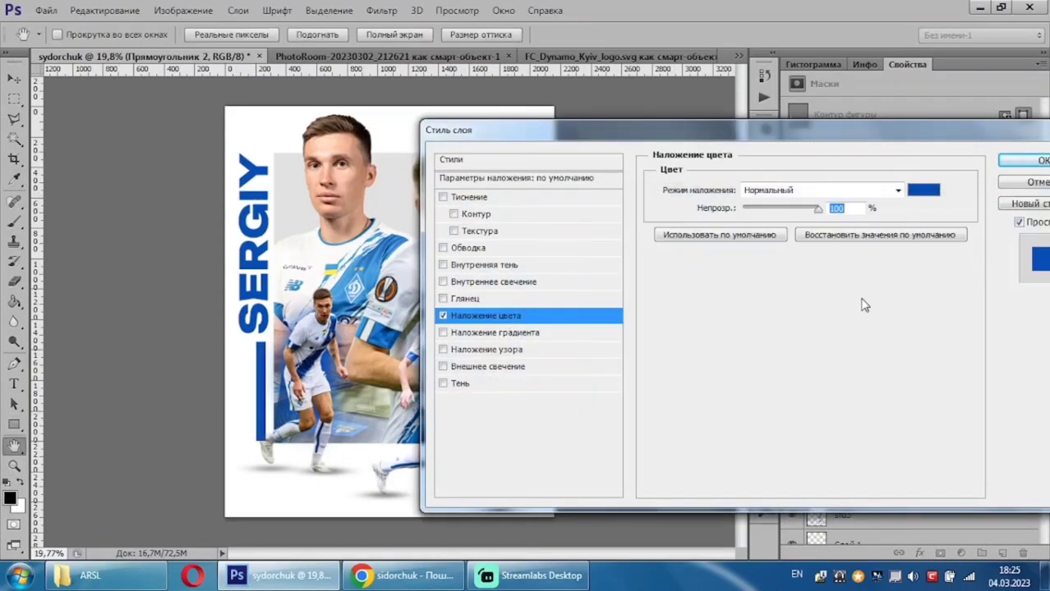
{"action": "left_click", "coordinate": [1022, 160]}
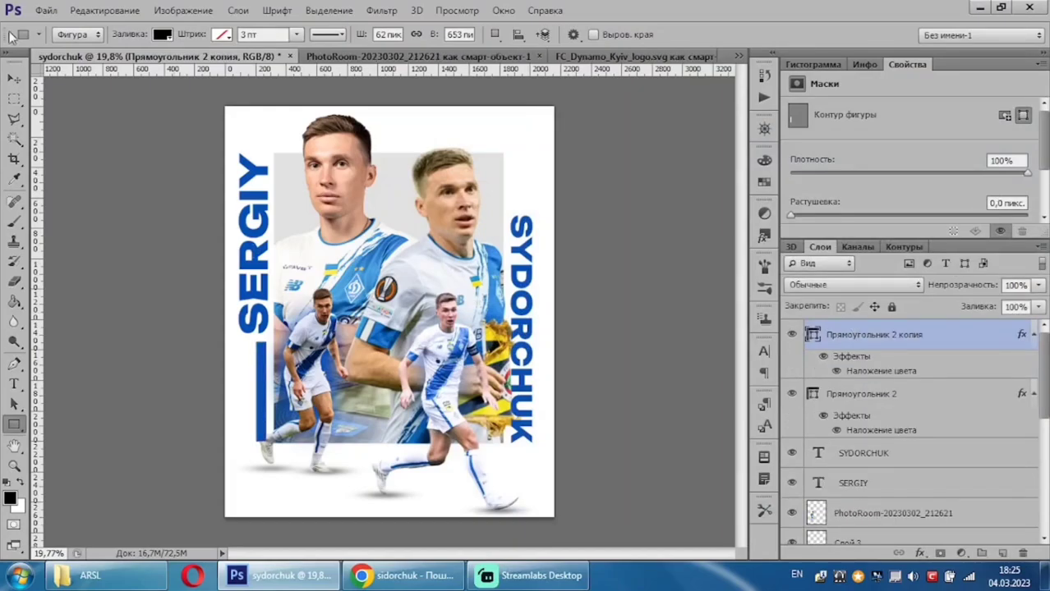
Nudge the bar copy left and move both bars below the player cut-out layer.
{"action": "key", "text": "v"}
{"action": "key", "text": "shift+Left"}
{"action": "key", "text": "shift+Left"}
{"action": "key", "text": "shift+Left"}
{"action": "key", "text": "shift+Left"}
{"action": "key", "text": "shift+Left"}
{"action": "key", "text": "shift+Left"}
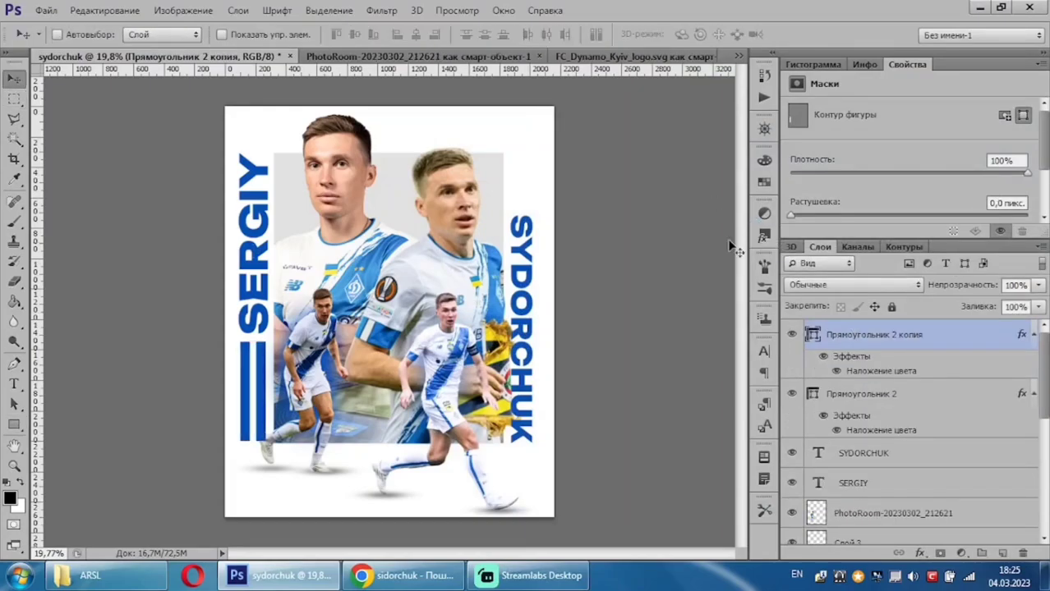
{"action": "left_click", "coordinate": [894, 399], "text": "shift"}
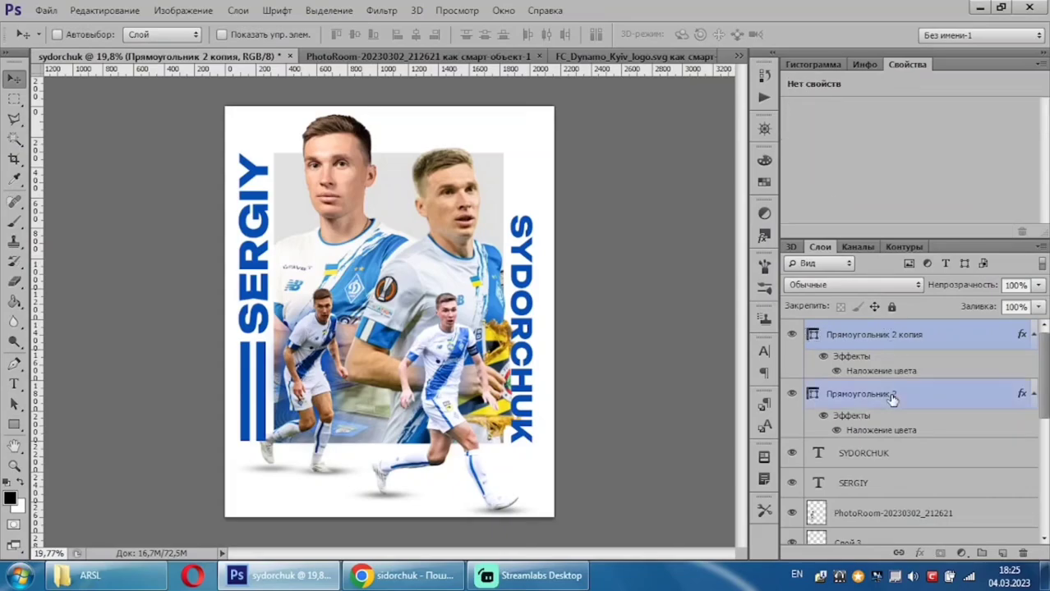
{"action": "left_click_drag", "start_coordinate": [895, 341], "coordinate": [892, 530]}
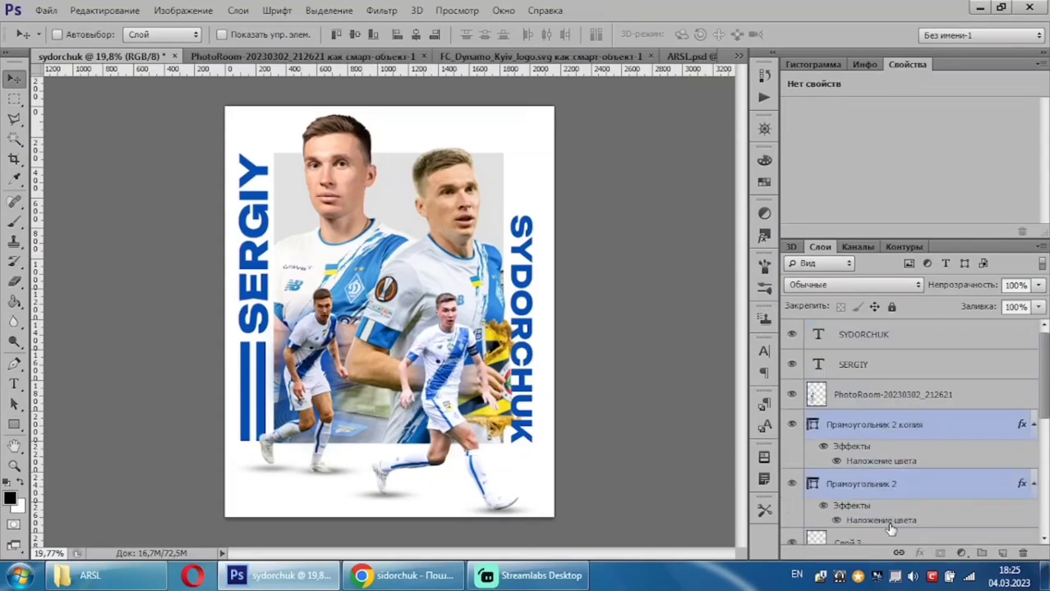
Copy the bar pair to the right edge, shorten it above SYDORCHUK, and bring up the Dynamo logo document.
{"action": "key", "text": "ctrl+j"}
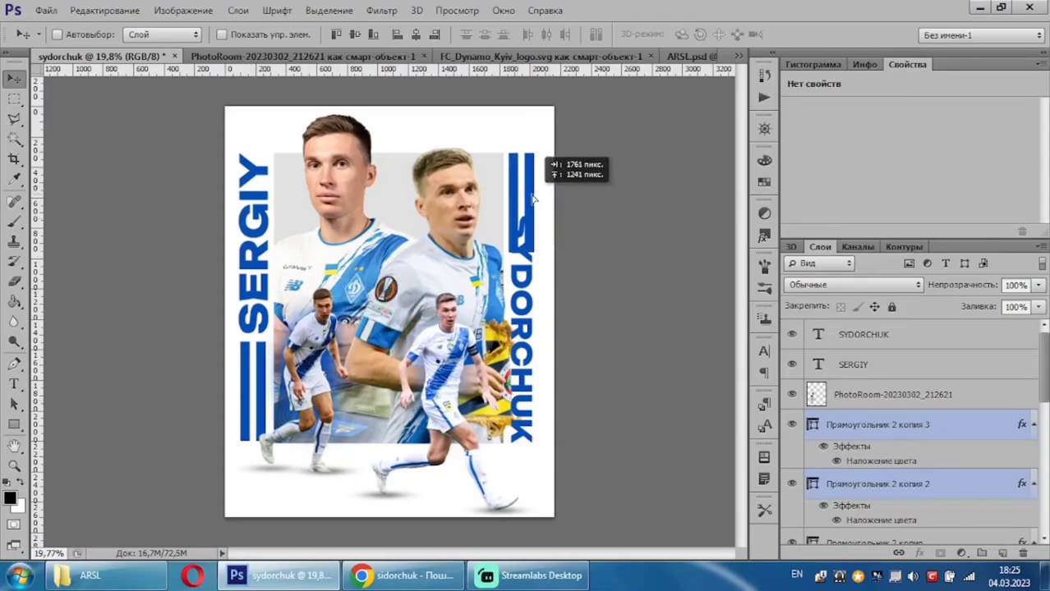
{"action": "left_click_drag", "start_coordinate": [253, 393], "coordinate": [534, 202]}
{"action": "key", "text": "ctrl+t"}
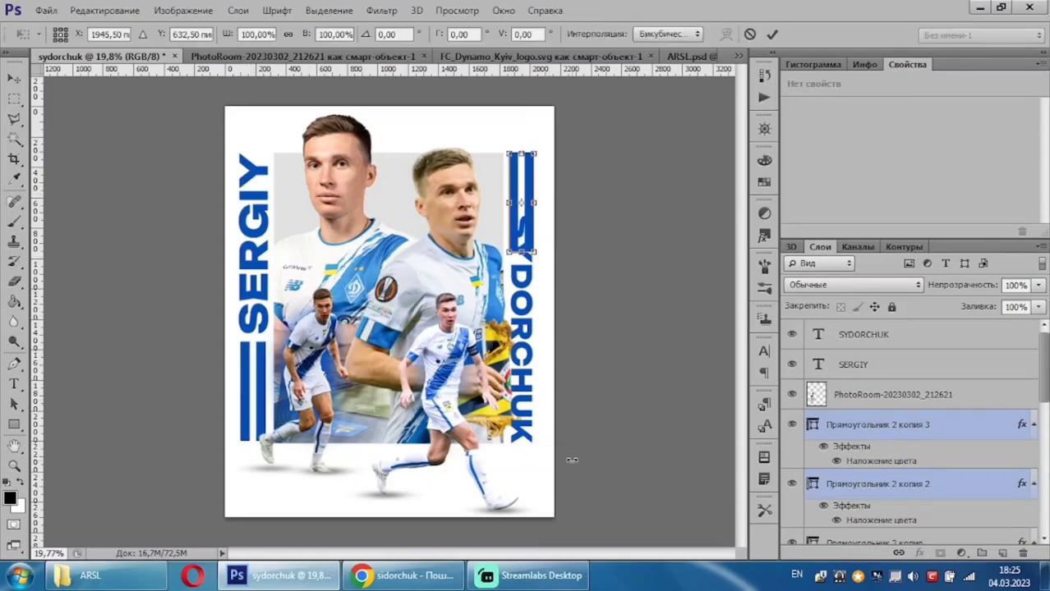
{"action": "left_click_drag", "start_coordinate": [521, 253], "coordinate": [521, 208]}
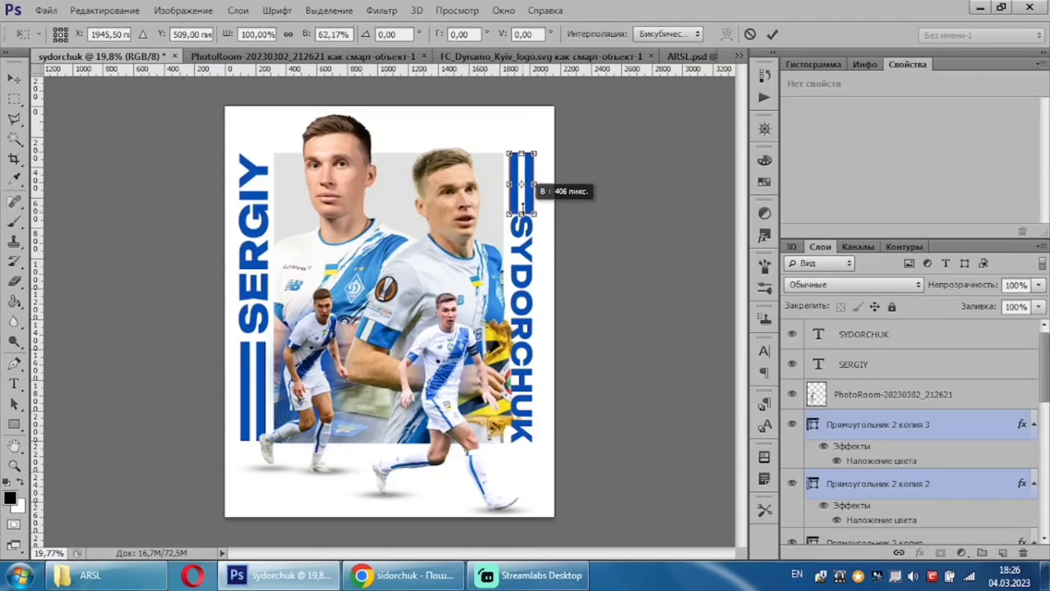
{"action": "left_click", "coordinate": [772, 33]}
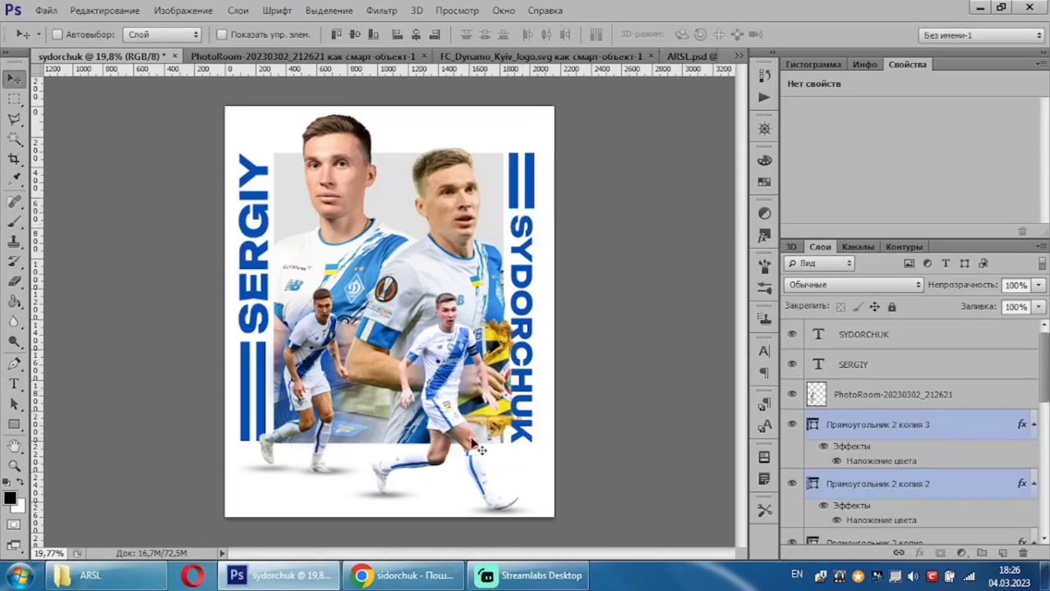
{"action": "key", "text": "ctrl+Tab"}
{"action": "key", "text": "ctrl+w"}
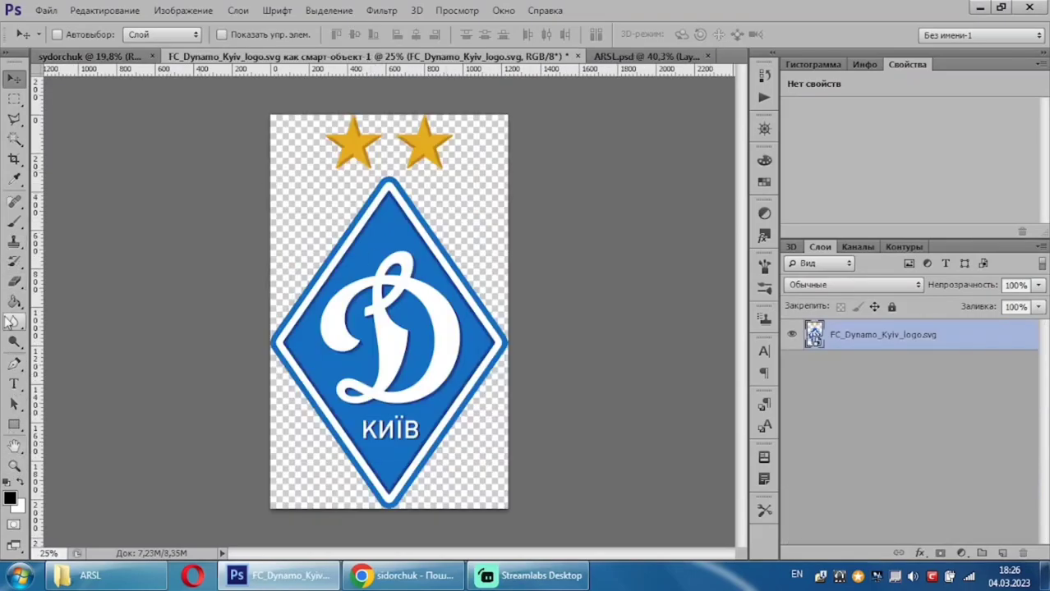
Rasterize the logo layer and erase its white D with the Magic Eraser.
{"action": "left_click", "coordinate": [14, 301]}
{"action": "left_click", "coordinate": [14, 281]}
{"action": "left_click", "coordinate": [113, 310]}
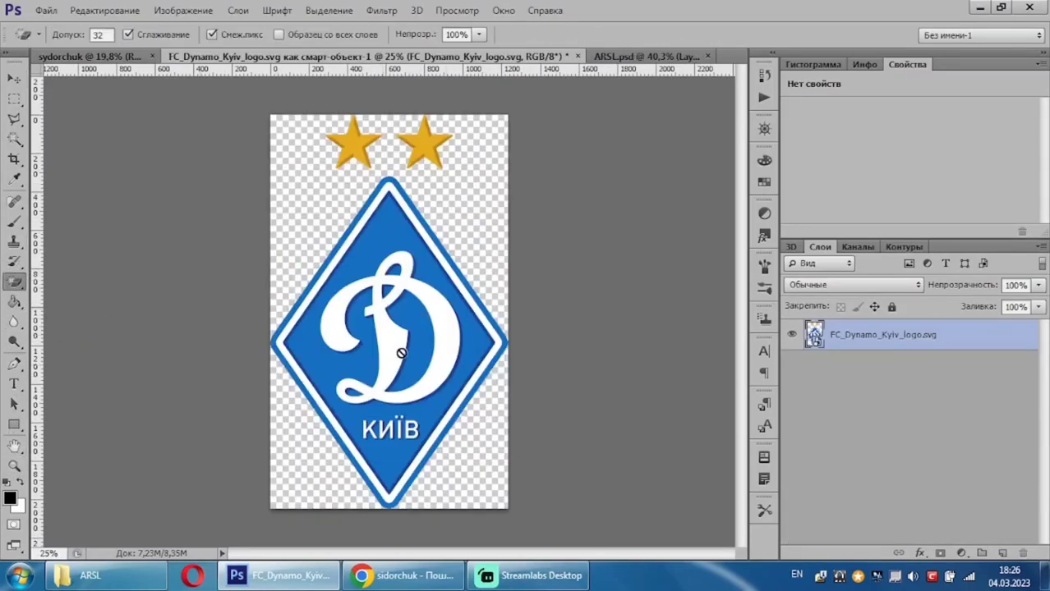
{"action": "left_click", "coordinate": [329, 360]}
{"action": "key", "text": "Return"}
{"action": "left_click", "coordinate": [371, 242]}
{"action": "left_click", "coordinate": [104, 10]}
{"action": "left_click", "coordinate": [131, 44]}
{"action": "left_click", "coordinate": [429, 292]}
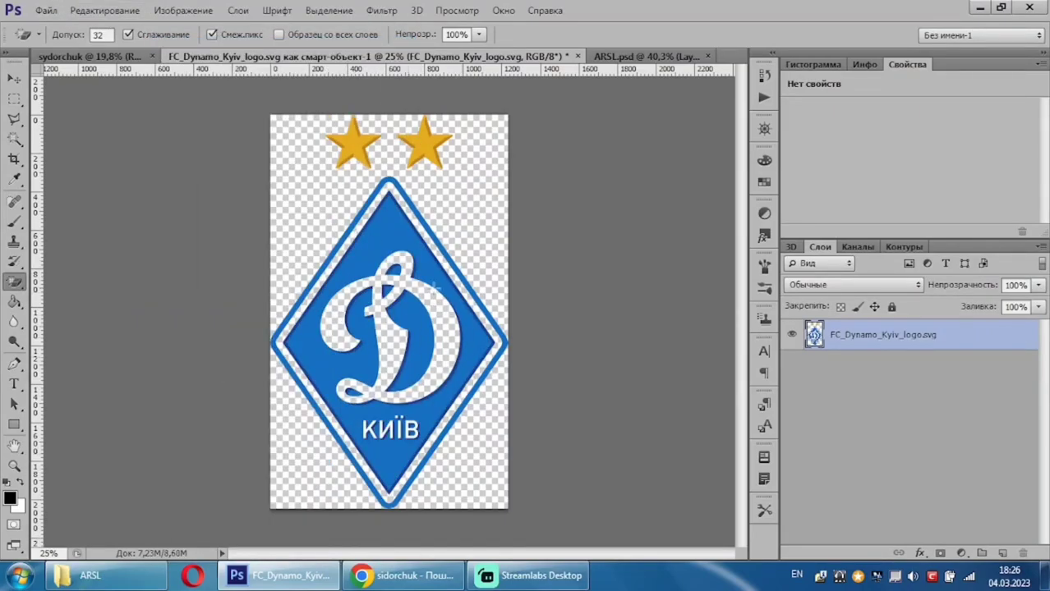
Drag the erased Dynamo logo onto the sydorchuk poster document.
{"action": "scroll", "coordinate": [402, 398], "scroll_direction": "up", "scroll_amount": 3}
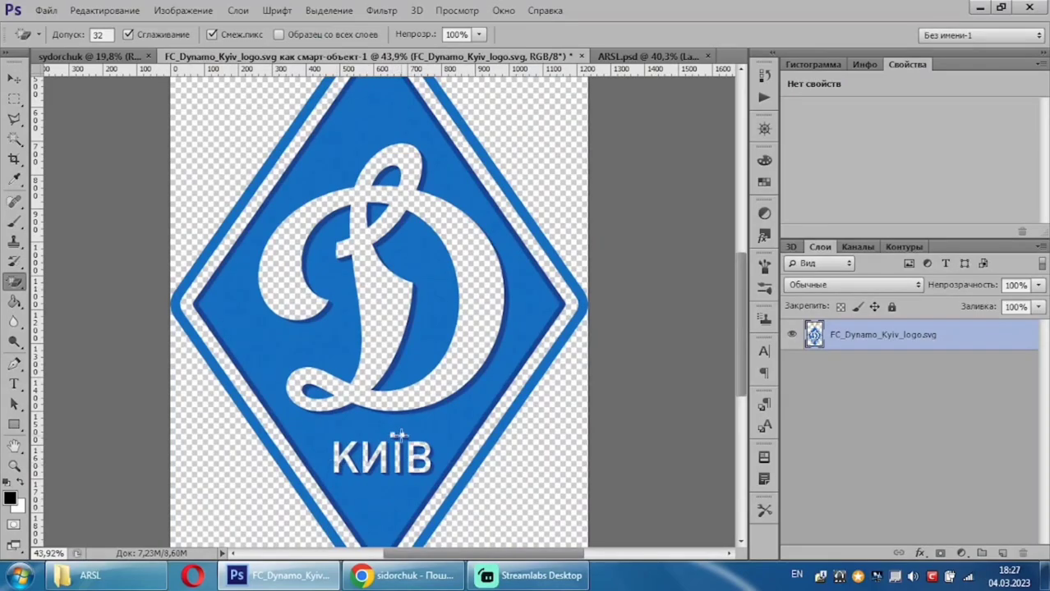
{"action": "scroll", "coordinate": [342, 337], "scroll_direction": "down", "scroll_amount": 2}
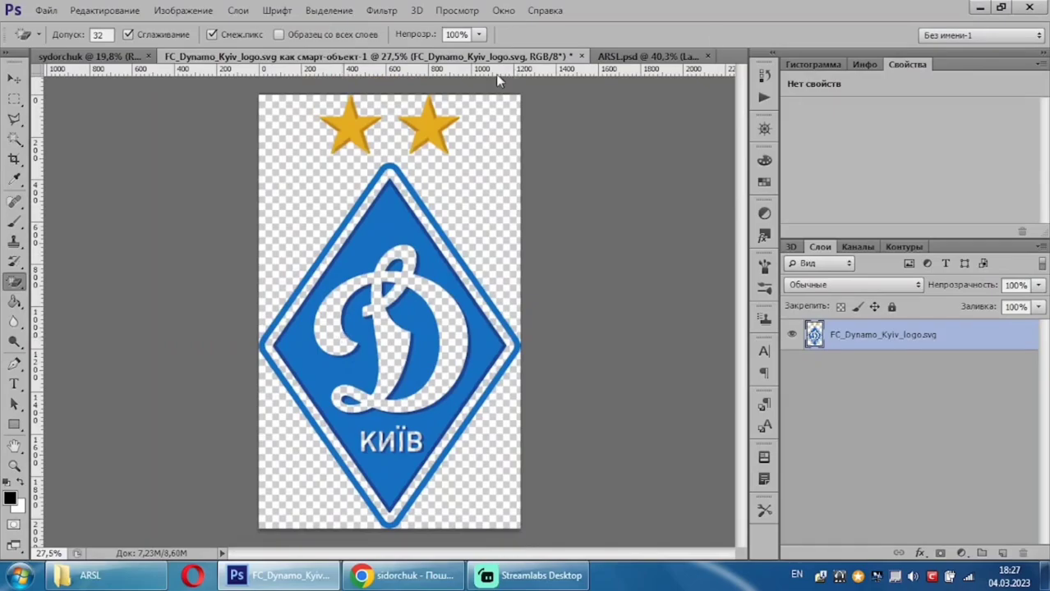
{"action": "left_click_drag", "start_coordinate": [485, 58], "coordinate": [450, 51]}
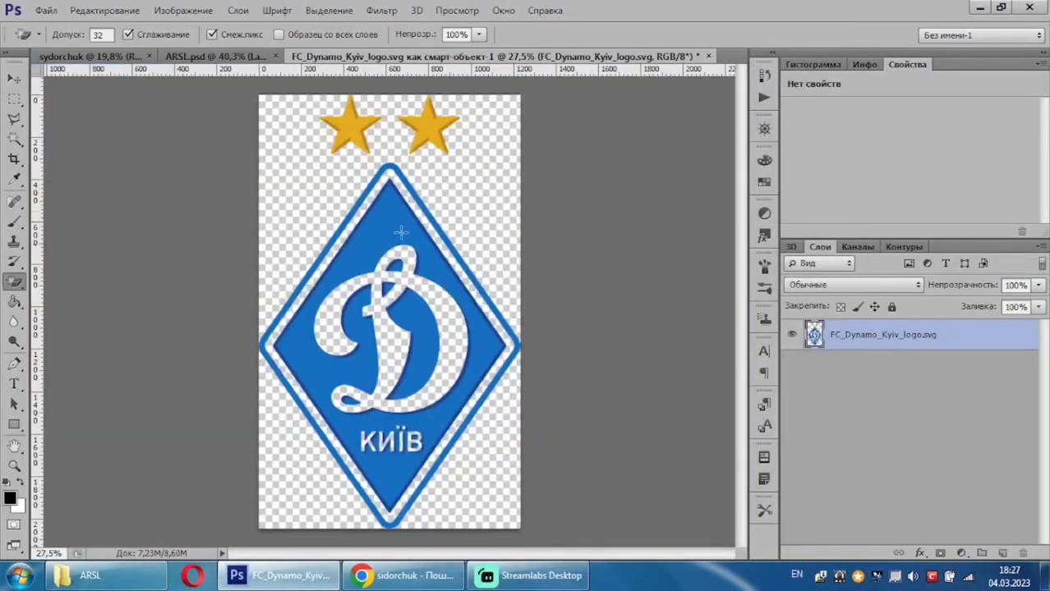
{"action": "key", "text": "v"}
{"action": "left_click_drag", "start_coordinate": [346, 235], "coordinate": [444, 287]}
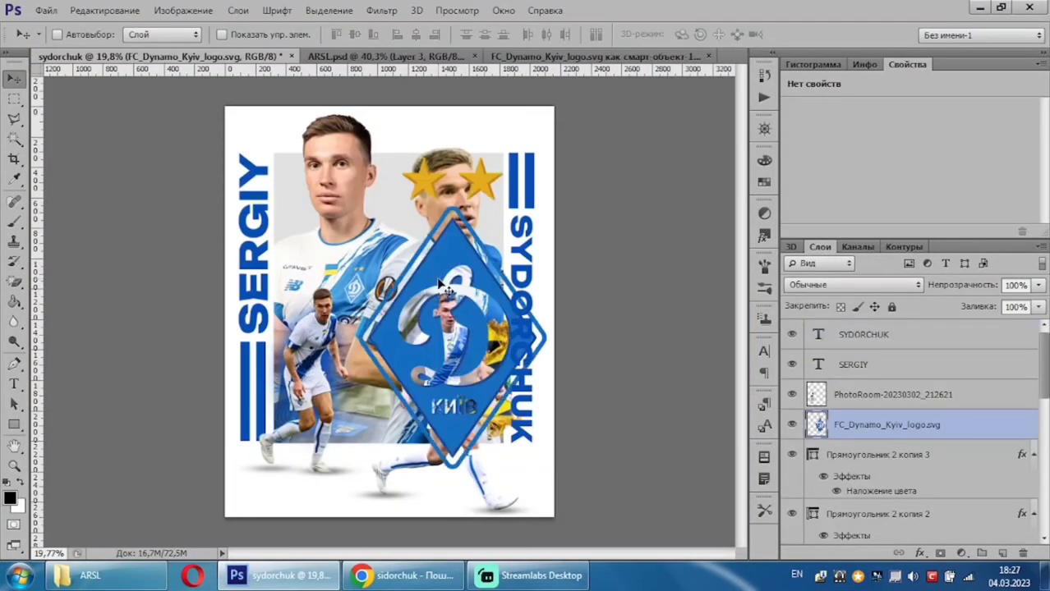
Move the logo layer below the players and clip it to the backdrop shape.
{"action": "mouse_move", "coordinate": [863, 424]}
{"action": "left_mouse_down"}
{"action": "mouse_move", "coordinate": [904, 546]}
{"action": "mouse_move", "coordinate": [899, 476]}
{"action": "left_mouse_up"}
{"action": "right_click", "coordinate": [903, 469]}
{"action": "left_click", "coordinate": [936, 178]}
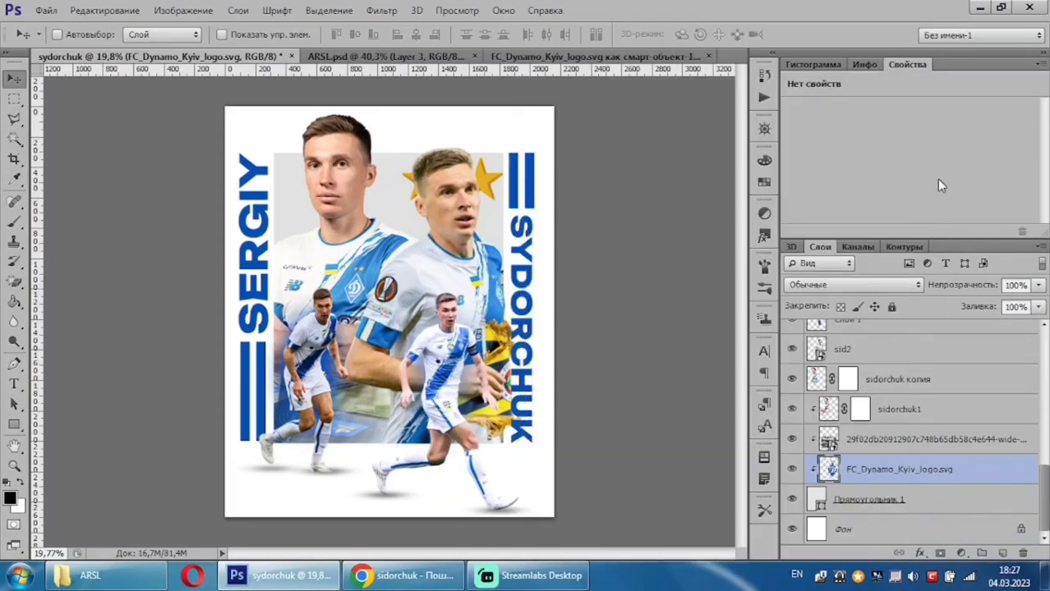
Scale the logo to about 145%, rotate it 30°, and position it behind the players.
{"action": "key", "text": "ctrl+t"}
{"action": "left_click_drag", "start_coordinate": [547, 153], "coordinate": [600, 66]}
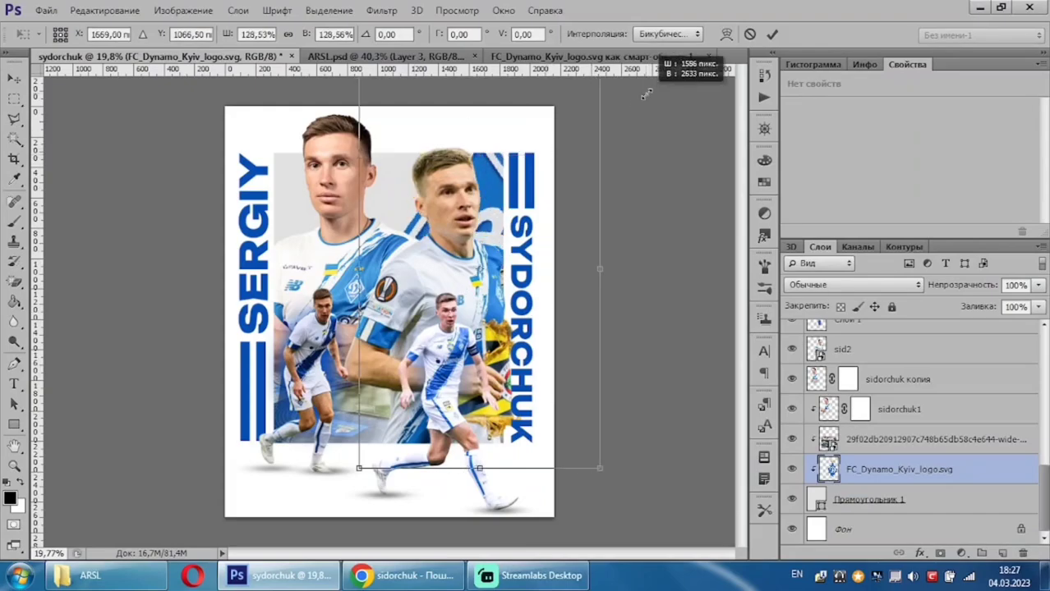
{"action": "left_click_drag", "start_coordinate": [511, 243], "coordinate": [411, 247]}
{"action": "scroll", "coordinate": [475, 132], "scroll_direction": "down", "scroll_amount": 2}
{"action": "left_click_drag", "start_coordinate": [465, 146], "coordinate": [524, 49]}
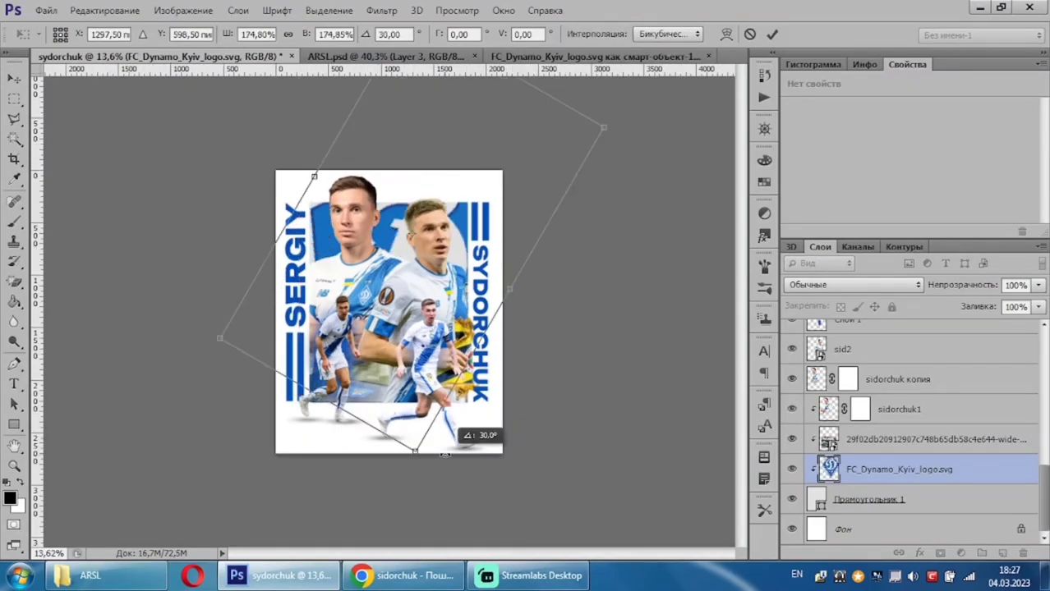
{"action": "mouse_move", "coordinate": [536, 426]}
{"action": "left_mouse_down"}
{"action": "mouse_move", "coordinate": [411, 441]}
{"action": "mouse_move", "coordinate": [329, 328]}
{"action": "mouse_move", "coordinate": [419, 300]}
{"action": "left_mouse_up"}
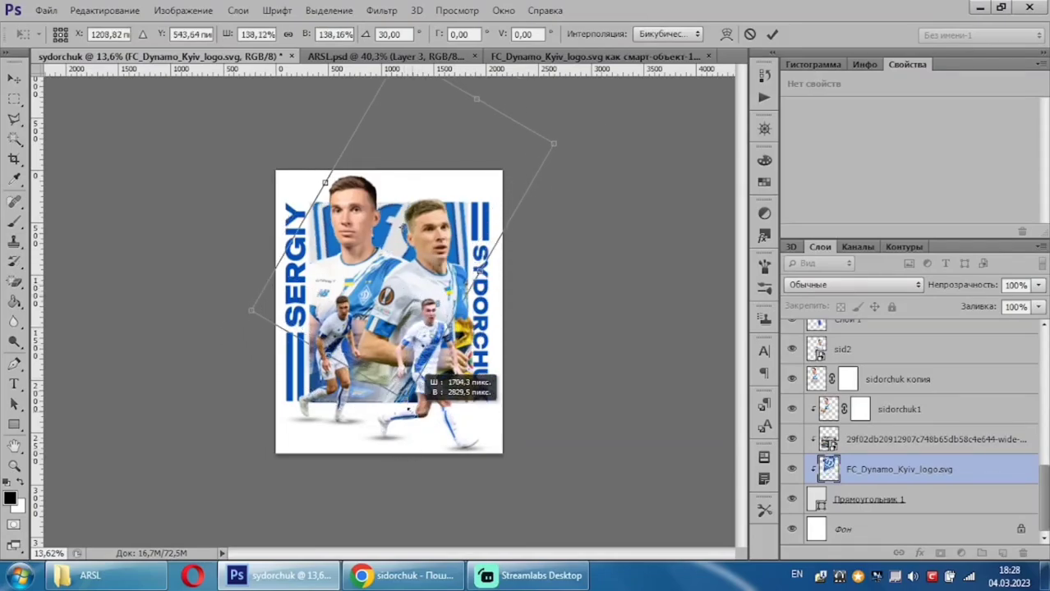
{"action": "left_click_drag", "start_coordinate": [406, 392], "coordinate": [413, 420]}
{"action": "mouse_move", "coordinate": [397, 351]}
{"action": "left_mouse_down"}
{"action": "mouse_move", "coordinate": [381, 332]}
{"action": "mouse_move", "coordinate": [393, 328]}
{"action": "left_mouse_up"}
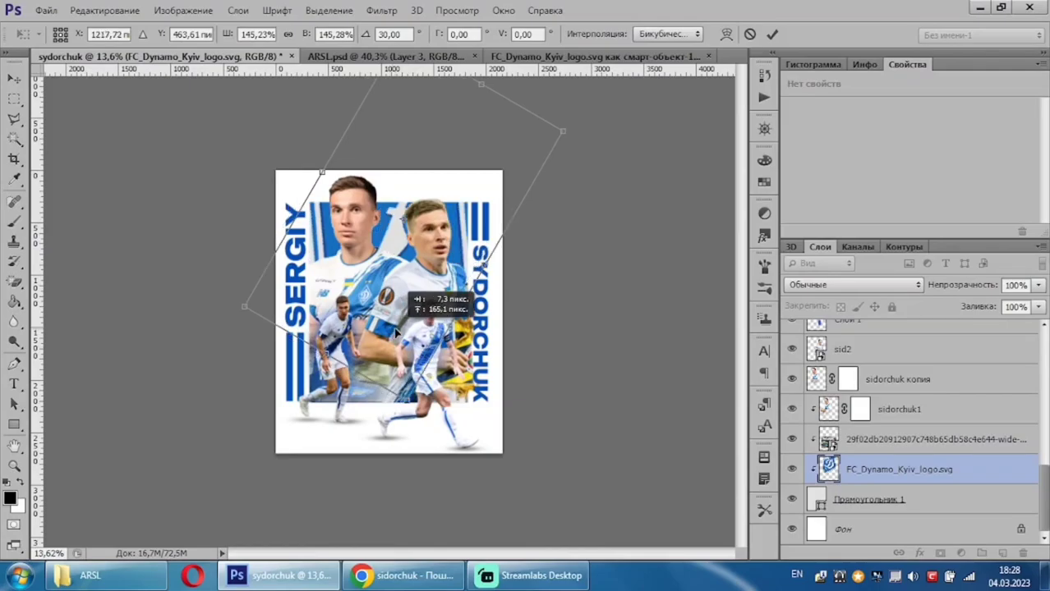
{"action": "key", "text": "Return"}
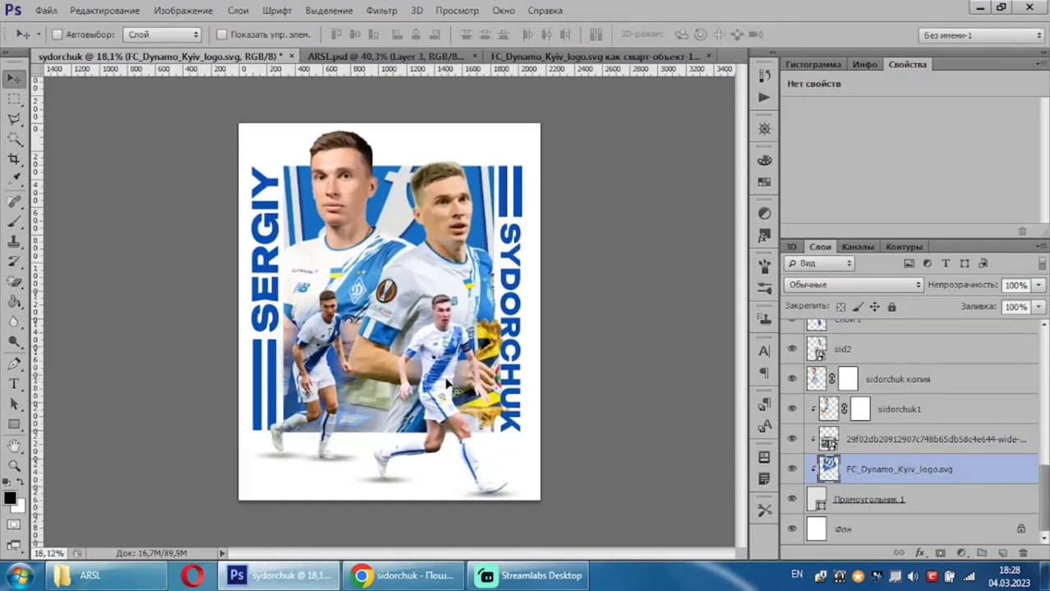